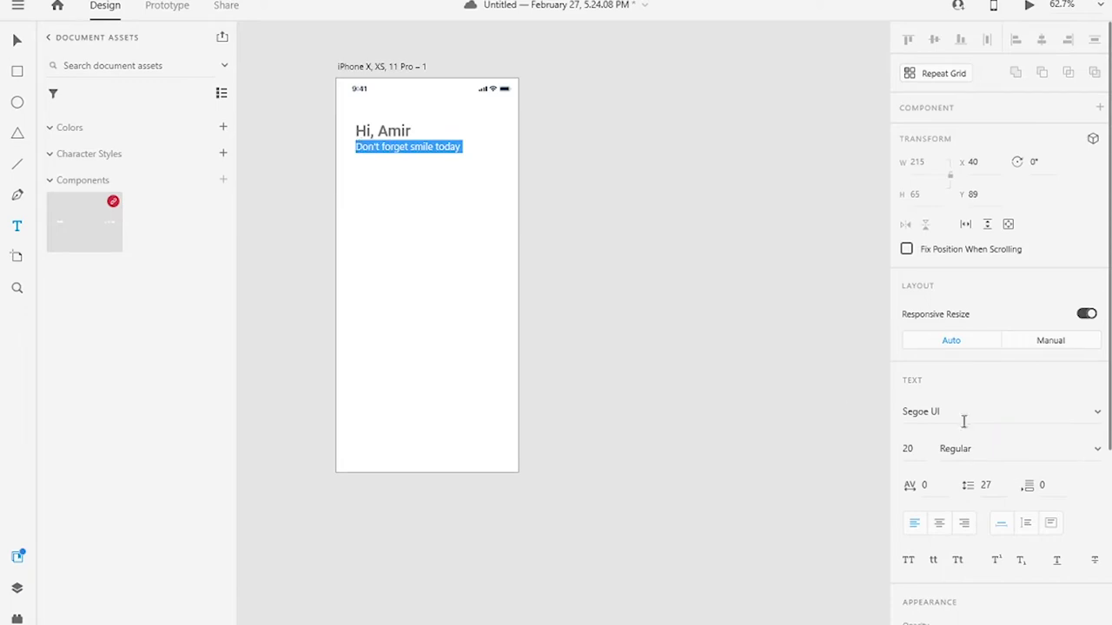
- Set the "Don't forget smile today" line to the Roboto font at size 14
click(953, 413)
text(Roboto)
key(Return)
click(914, 448)
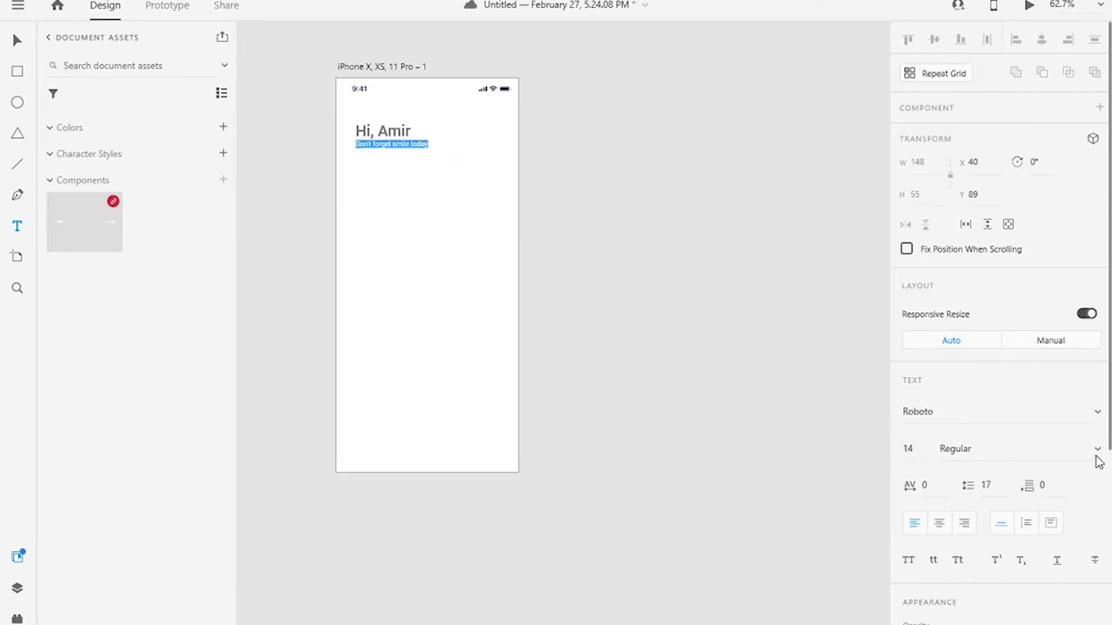
click(1097, 448)
click(1010, 434)
- Fill the greeting text with black and move the text block closer to the artboard's upper-left corner
scroll(998, 391, down, 5)
click(938, 459)
key(Escape)
drag(362, 133, 357, 119)
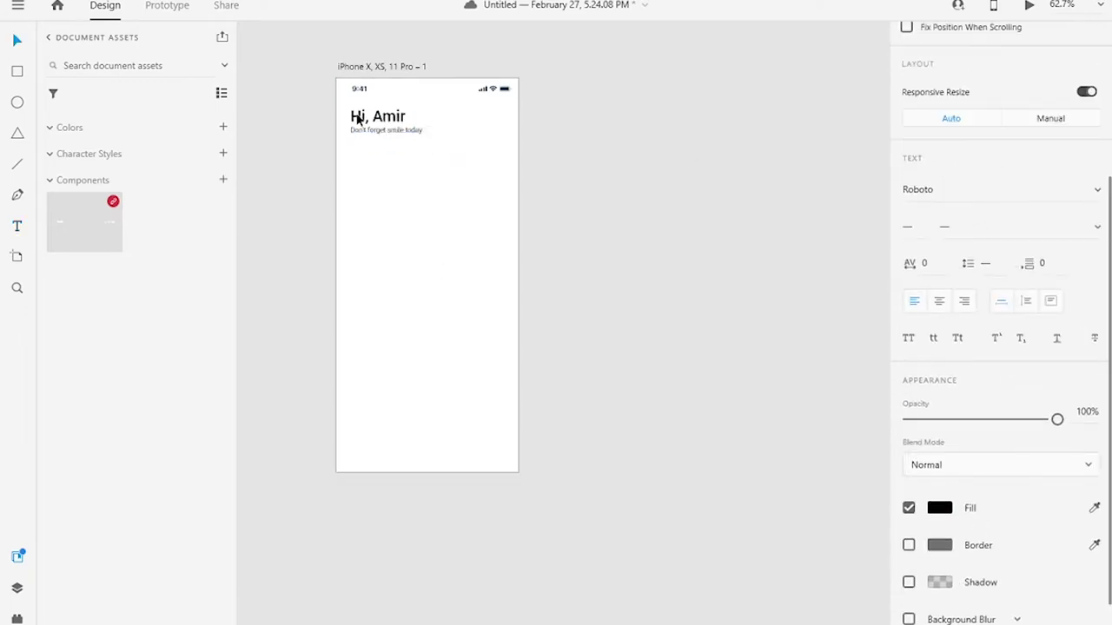
click(357, 119)
click(390, 102)
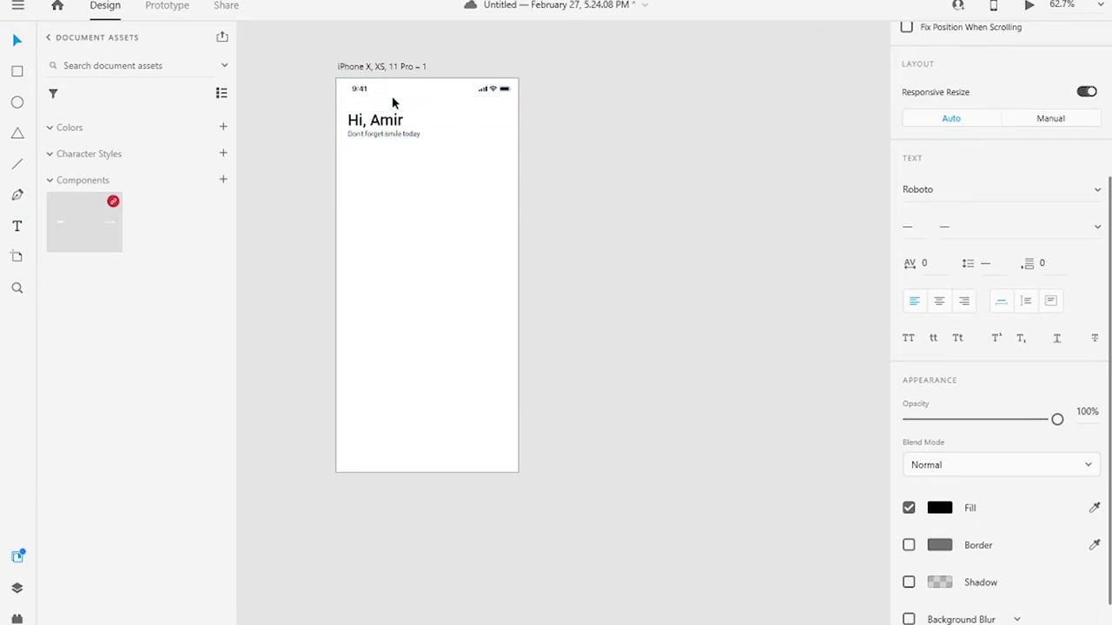
- Create a borderless 42 by 42 square with corner radius 9, holding the profile photo, at the right end of the greeting row
key(r)
drag(450, 149, 480, 178)
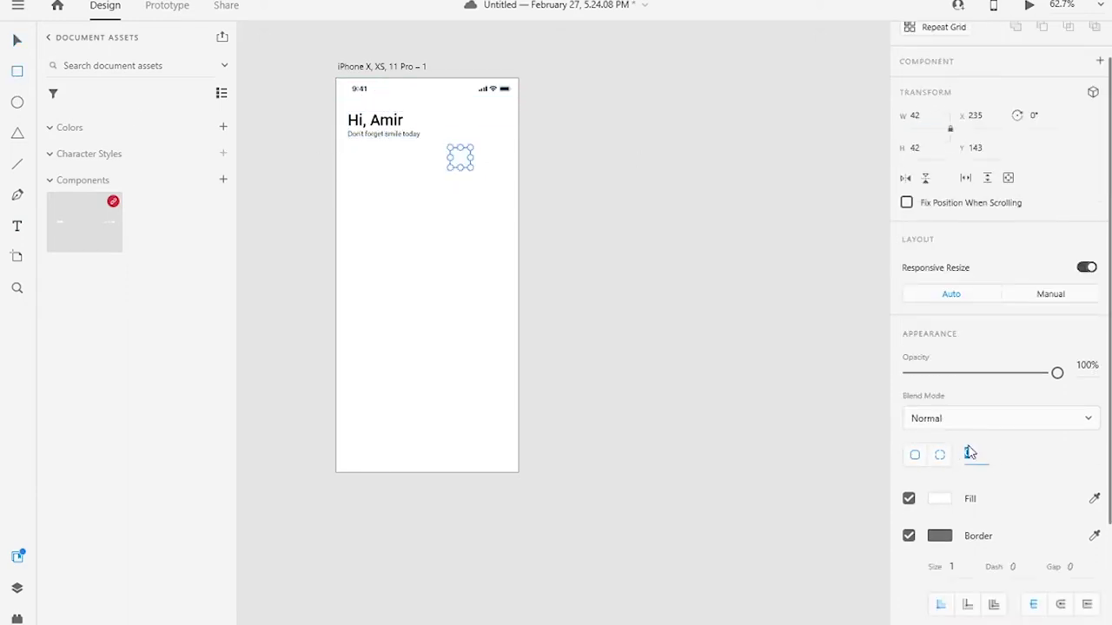
click(17, 555)
click(128, 520)
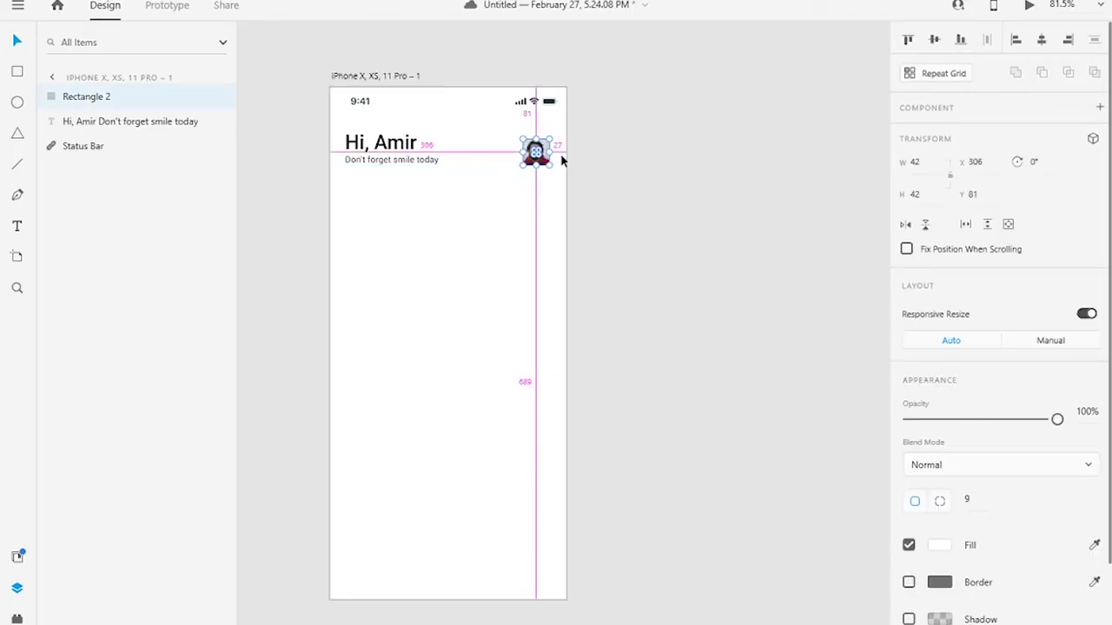
- Draw a 327 by 64 banner below the greeting with corner radius 24, fill #FEF5CA and no border
key(r)
drag(345, 193, 552, 233)
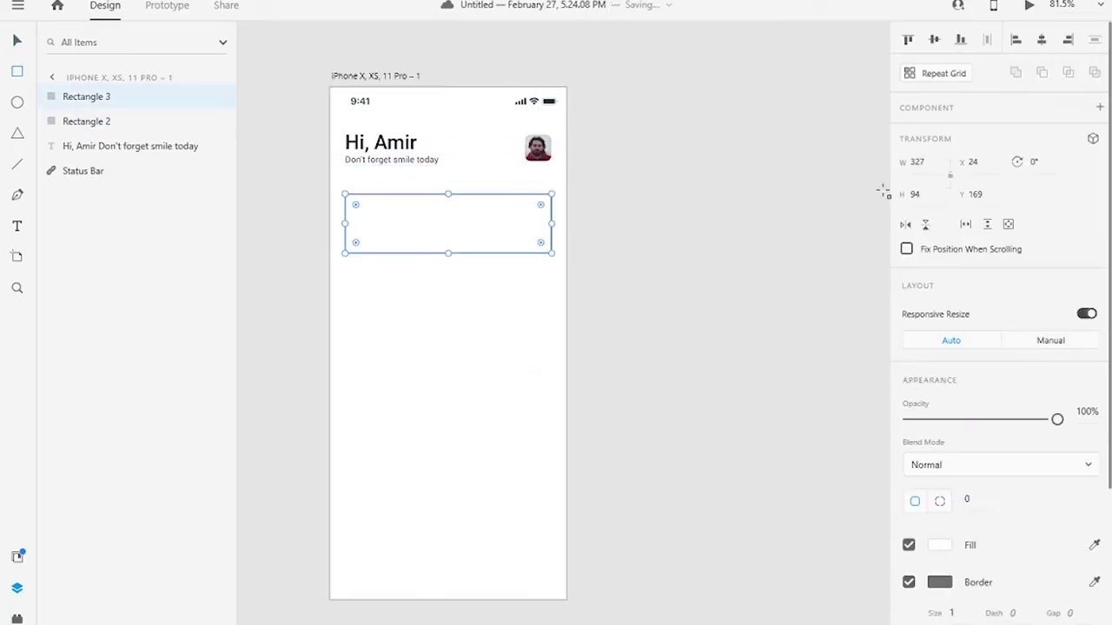
click(969, 498)
text(24)
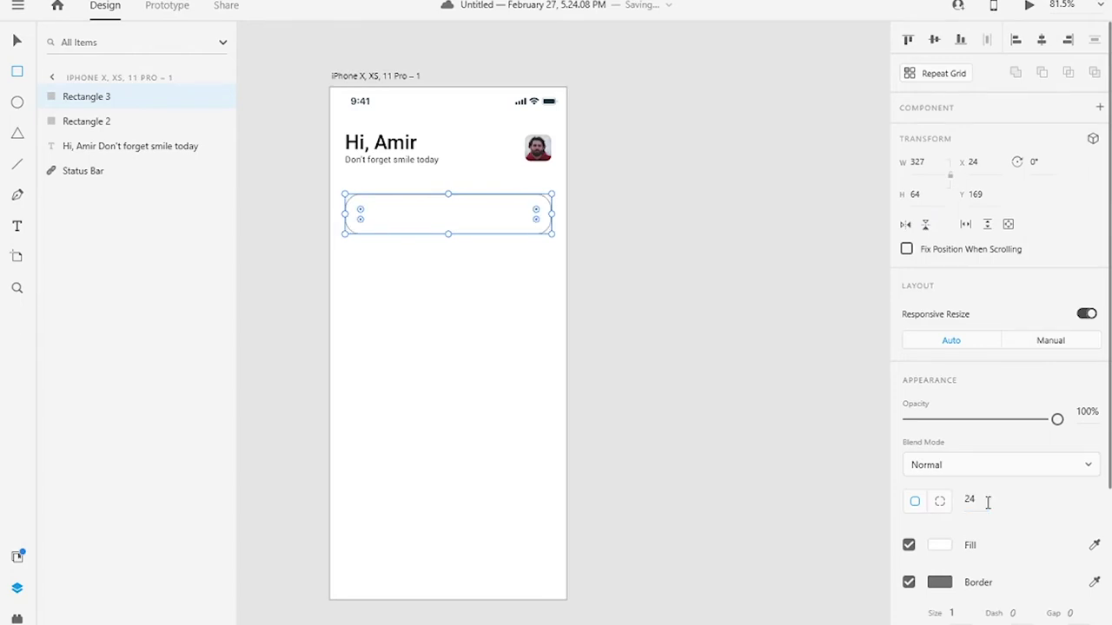
click(939, 545)
text(fef3ca)
key(Return)
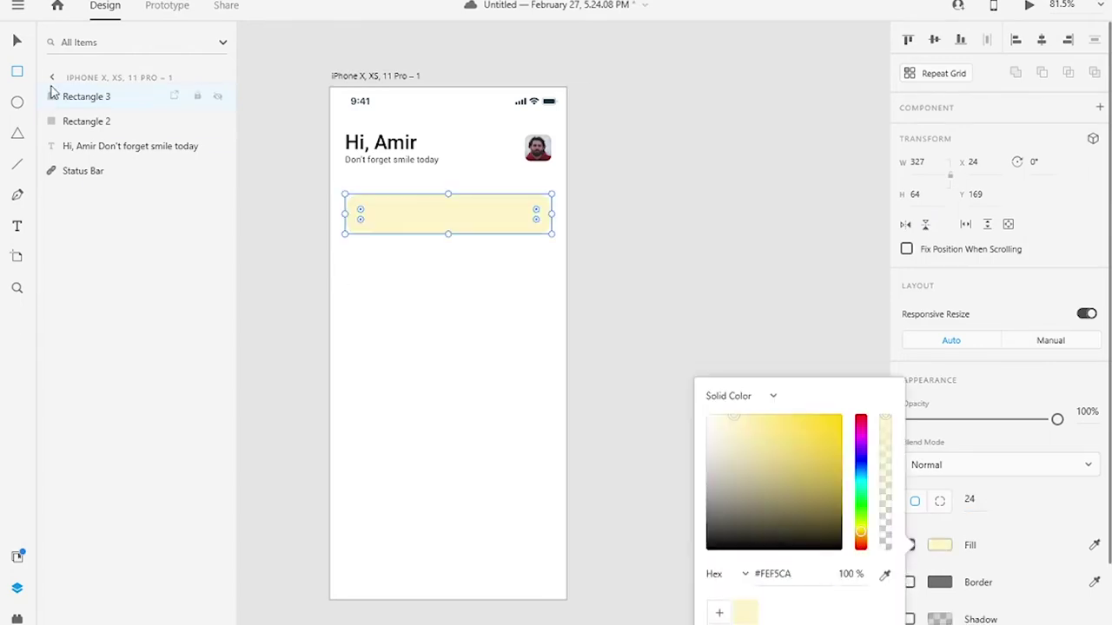
- Search the Iconly 2 library for "no" and place the bulk Notification bell icon on the artboard below the banner
click(17, 555)
click(51, 38)
click(85, 163)
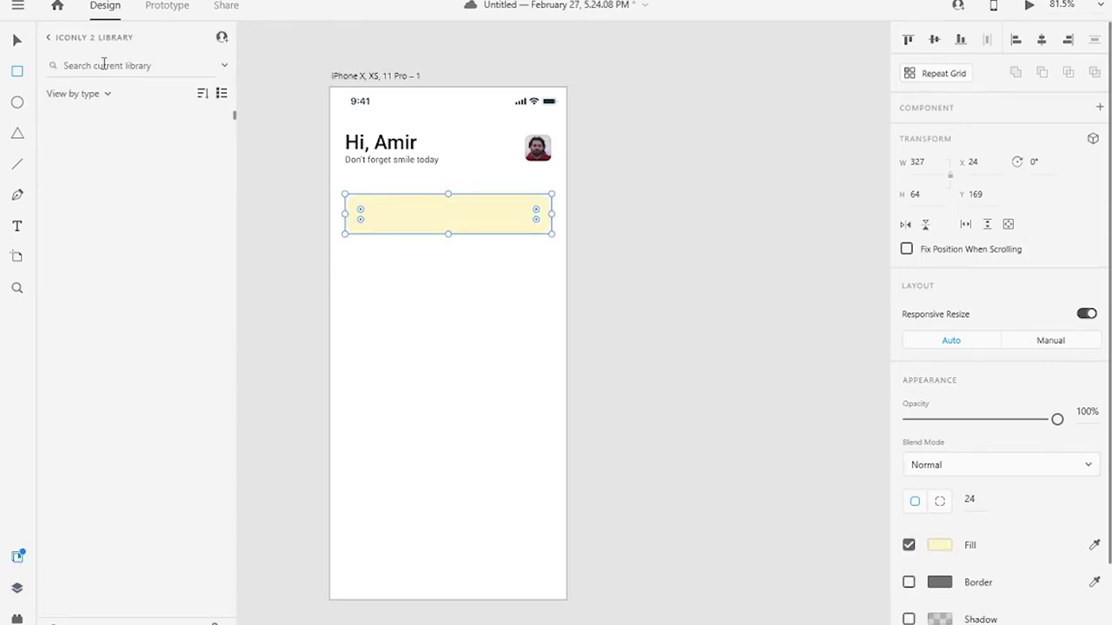
click(101, 65)
text(no)
drag(84, 188, 476, 337)
click(410, 319)
scroll(409, 335, up, 5)
drag(380, 318, 373, 318)
- Create a 48 by 48 circle beside the bell, remove its border and fill it with orange #FFA800
click(593, 275)
click(935, 167)
text(48)
key(Return)
click(909, 545)
click(939, 507)
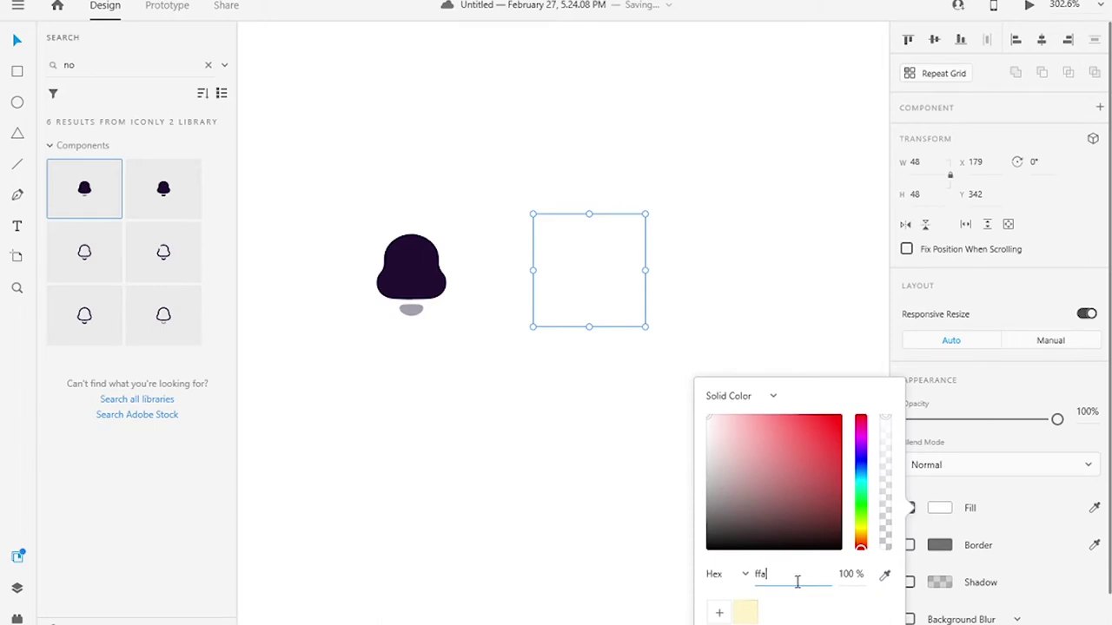
text(ffa800)
- Bring the bell icon above the orange circle in the layer order and fit it, in white, at the circle's centre
click(411, 271)
key(ctrl+y)
drag(111, 121, 60, 96)
drag(539, 318, 550, 313)
- Add a notification badge at the bell's upper right, made of a 12 by 12 orange circle with a smaller white circle inside
key(e)
drag(603, 232, 657, 318)
key(ctrl+d)
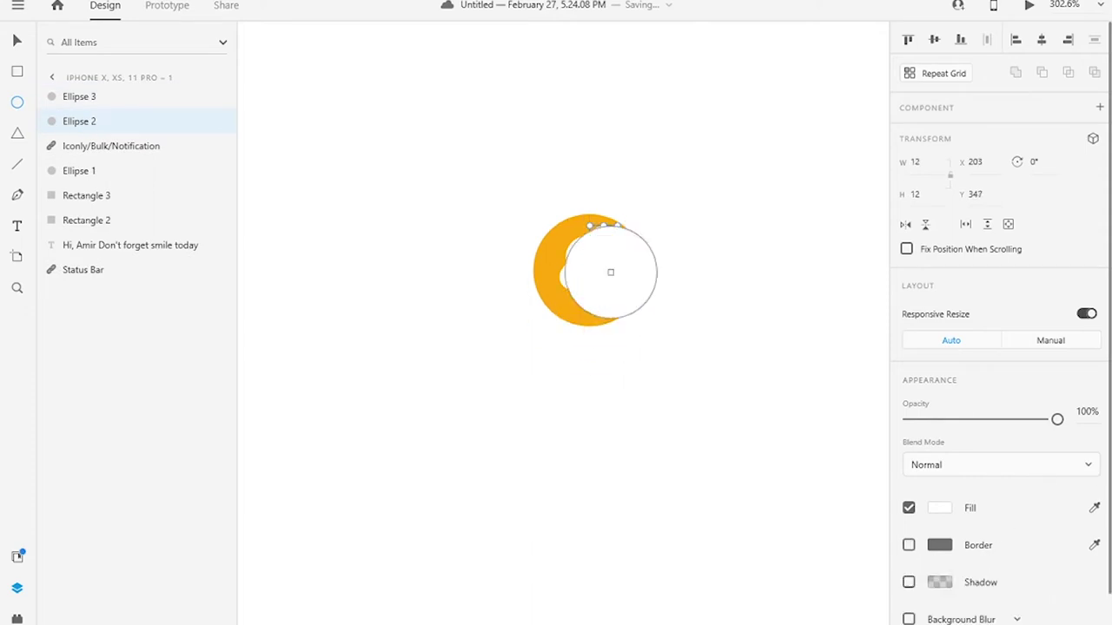
click(939, 507)
click(627, 283)
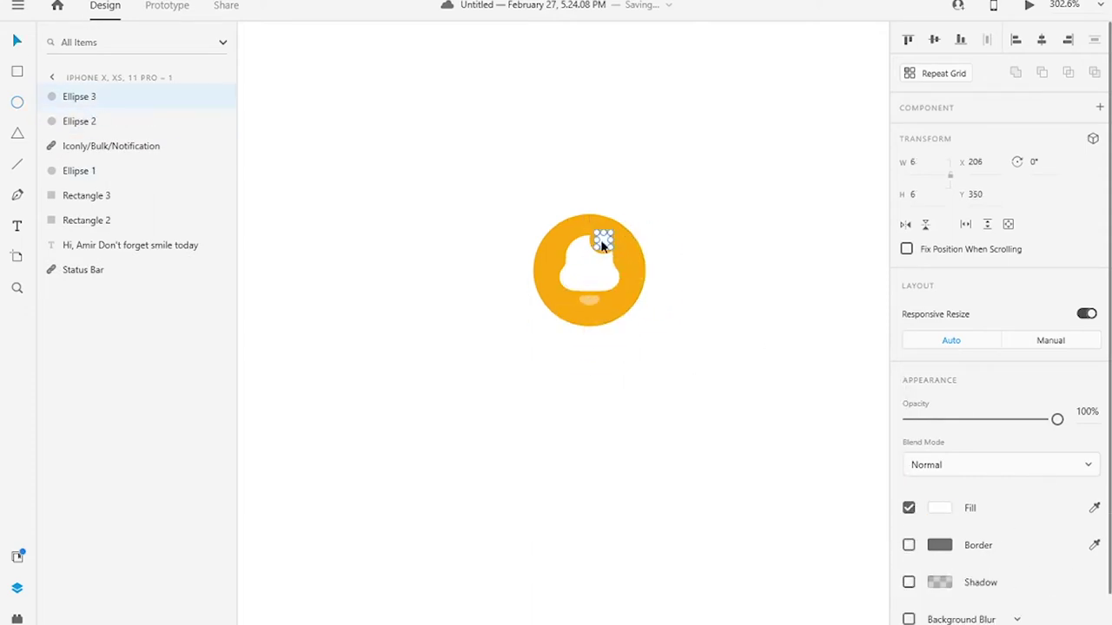
- Add the number "2" in Roboto Medium at size 8 and place it on the white badge circle
click(17, 225)
drag(523, 450, 597, 483)
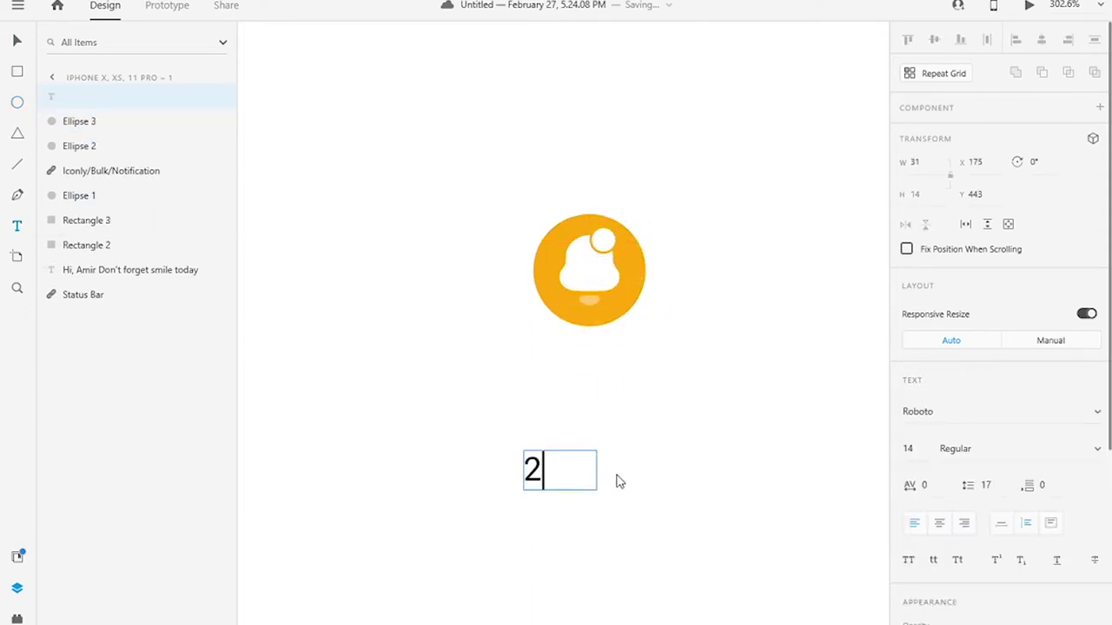
click(1001, 523)
click(1097, 449)
click(964, 469)
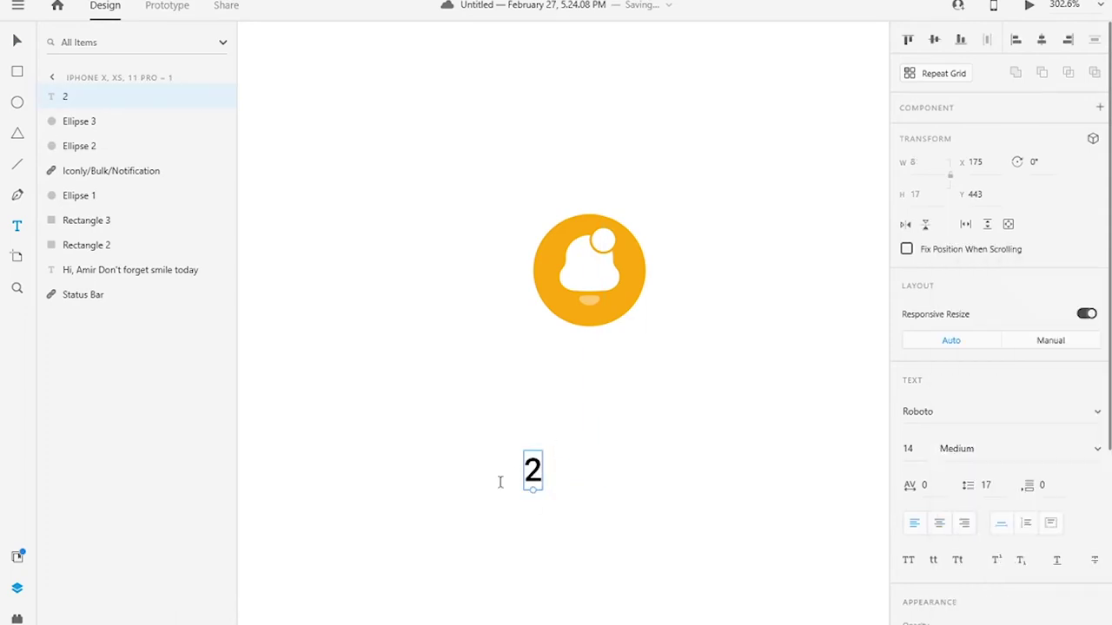
drag(533, 485, 606, 258)
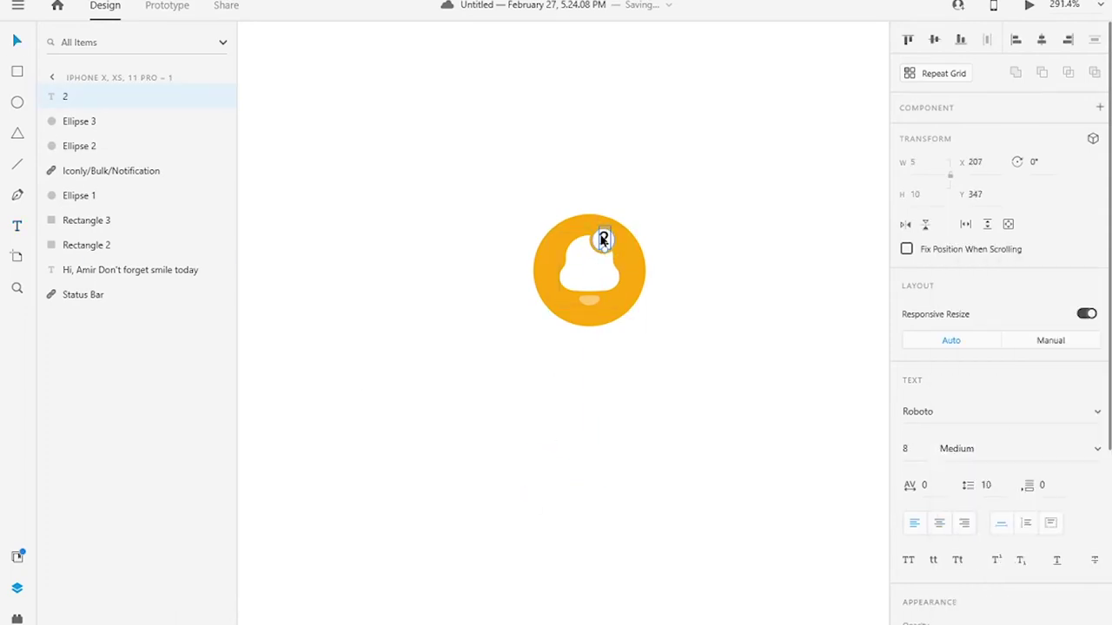
- Make the badge number bold and fill it with orange #FFA80C
scroll(604, 239, up, 5)
click(1016, 448)
click(920, 478)
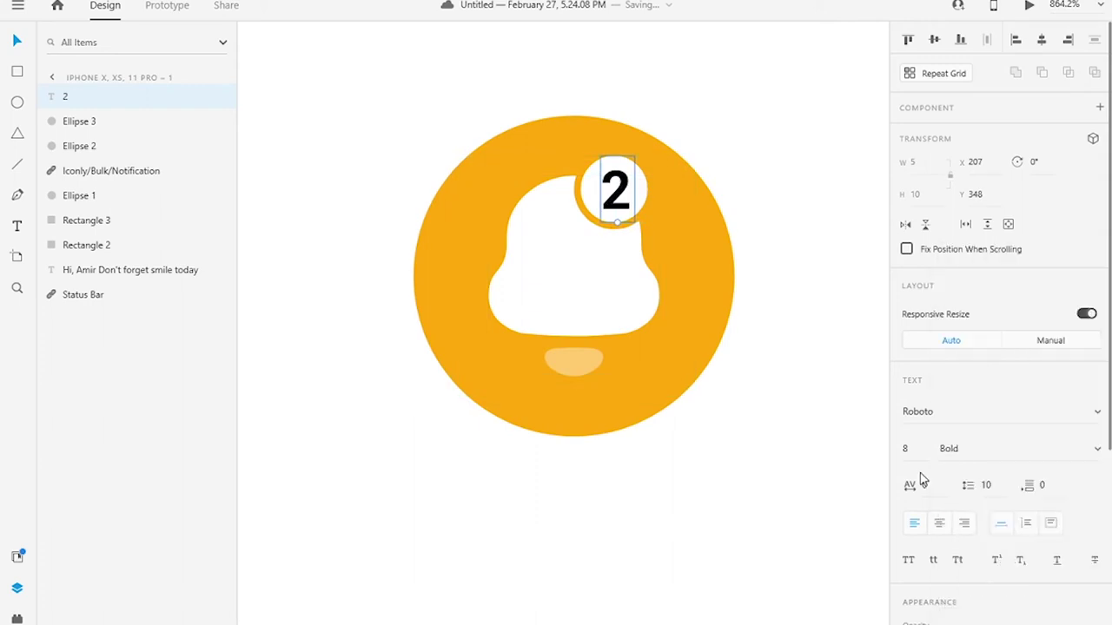
scroll(999, 390, down, 5)
click(939, 461)
text(FFA80C)
click(939, 461)
click(939, 461)
- Group the circle, bell and badge elements and move the group into the banner's left end
drag(315, 125, 777, 489)
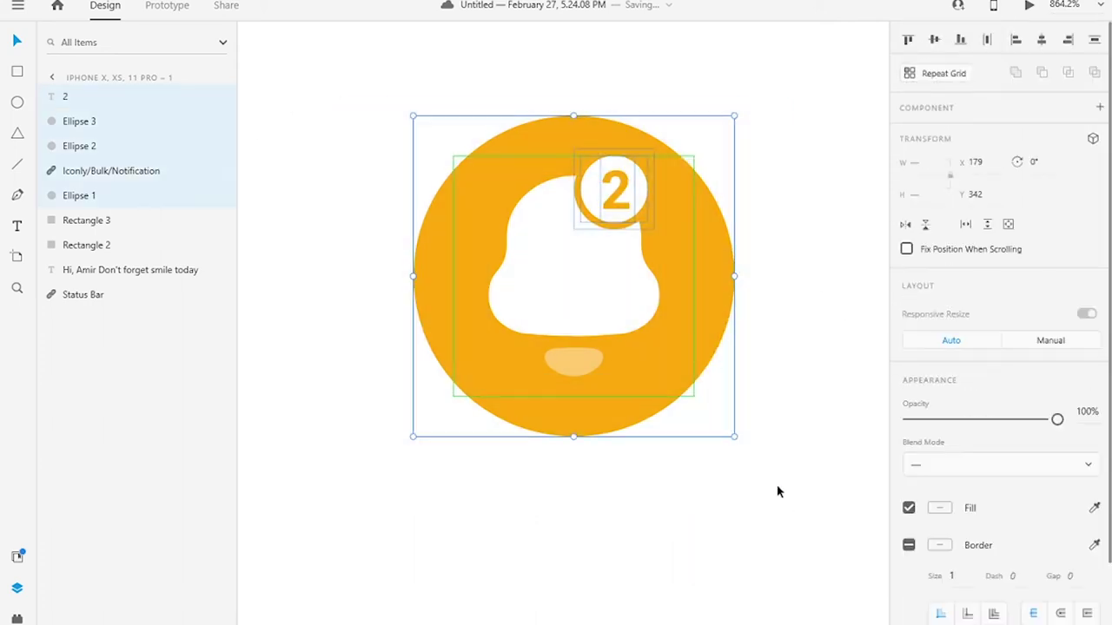
key(ctrl+g)
scroll(608, 292, down, 8)
drag(607, 293, 462, 118)
- Add the text "You have meeting today" below the banner in Roboto Medium at size 16
click(16, 225)
drag(538, 240, 657, 293)
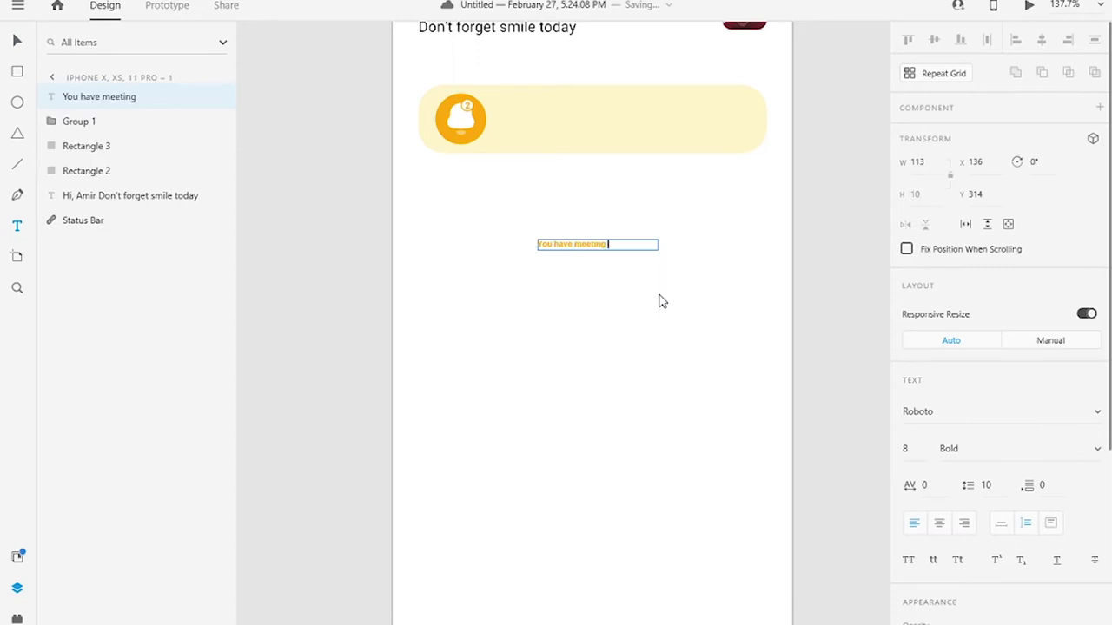
text(You have meeting today)
key(Escape)
click(1016, 448)
click(998, 426)
click(909, 451)
text(1)
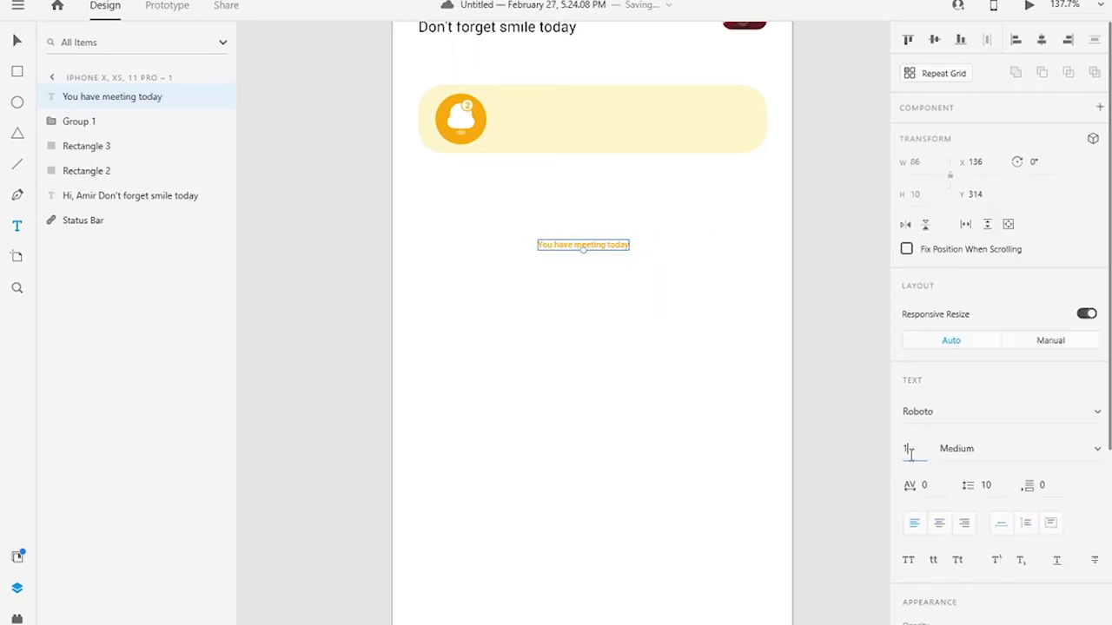
text(6)
key(Return)
- Fill the meeting text with black and place it beside the bell, vertically centred in the banner
scroll(999, 434, down, 3)
click(938, 458)
drag(575, 243, 538, 122)
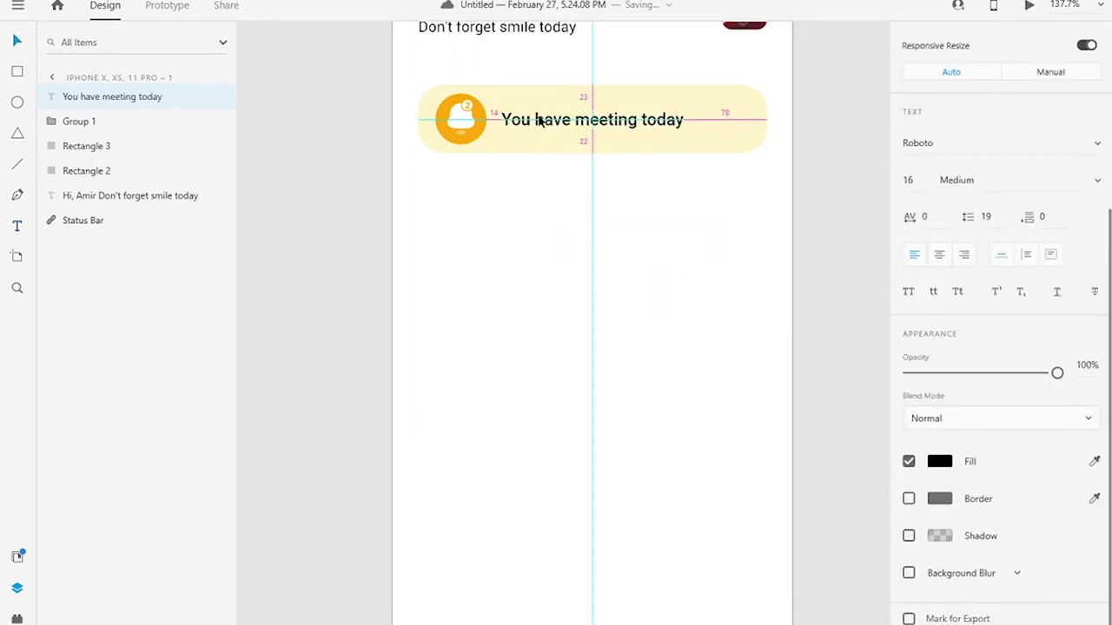
- Group the meeting text, bell icon and banner background, and shift the group slightly up towards the greeting
shift+click(469, 114)
scroll(571, 124, down, 5)
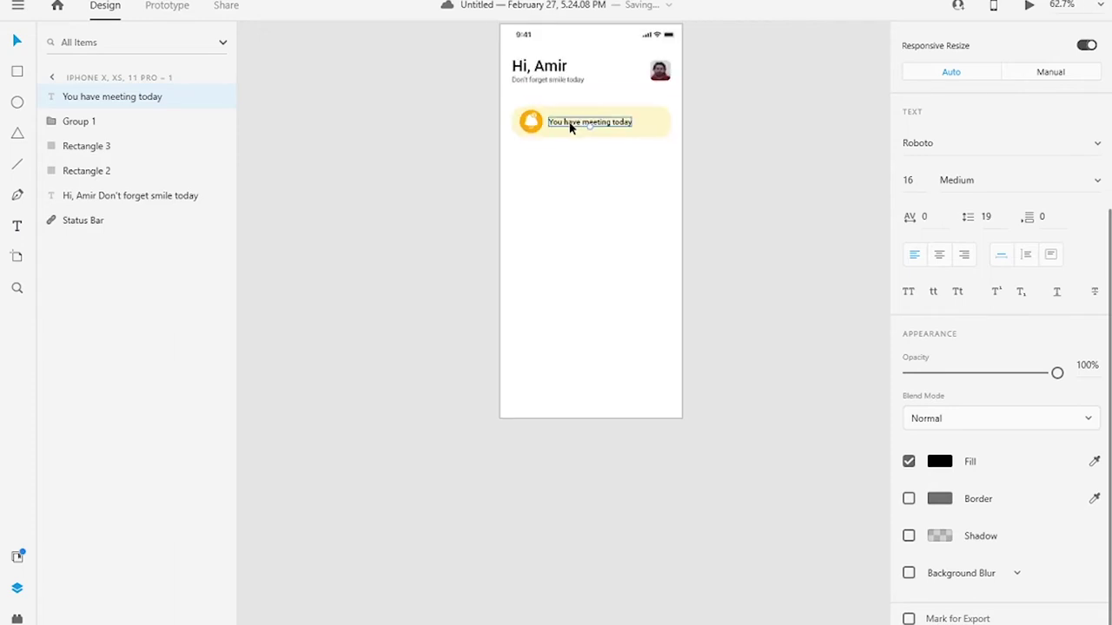
shift+click(656, 120)
key(ctrl+g)
- Add a "Project" heading below the banner and place the light Plus icon from the Iconly 2 library at the row's right end
click(17, 226)
drag(523, 222, 634, 246)
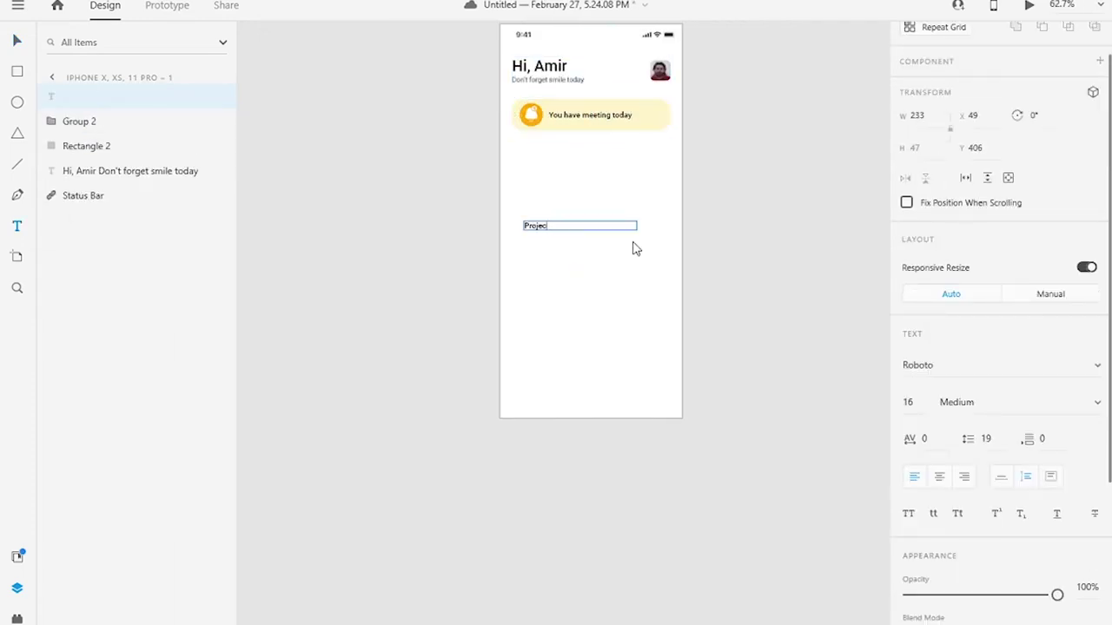
click(17, 556)
click(66, 62)
text(plus)
mouse_move(85, 442)
mouse_down()
mouse_move(578, 248)
mouse_move(730, 29)
mouse_move(756, 158)
mouse_move(811, 173)
mouse_up()
scroll(608, 239, up, 5)
click(373, 174)
- Draw a card rectangle under the Project heading and set its size to 150 by 220
key(r)
drag(331, 232, 485, 477)
click(917, 162)
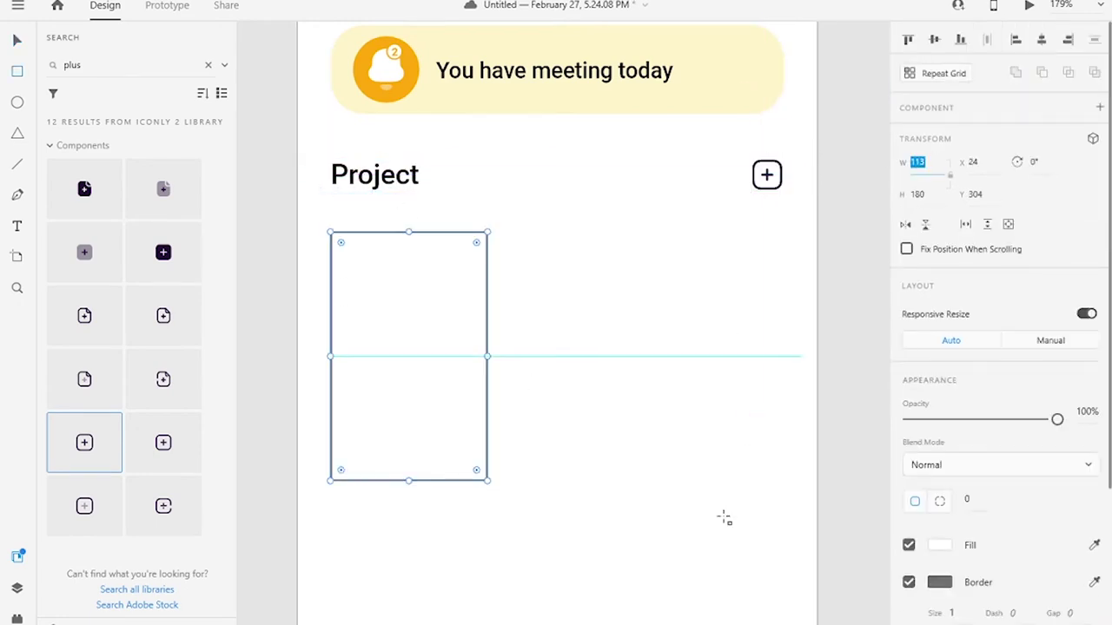
text(150)
key(Return)
click(917, 193)
text(220)
key(Return)
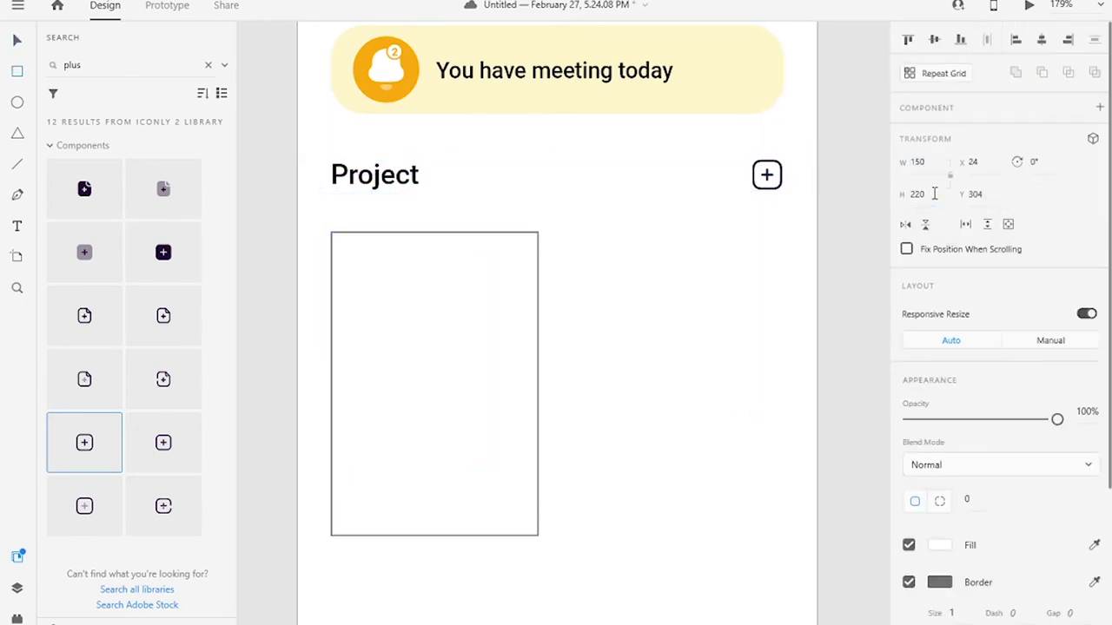
- Round the card's corners to 24, remove its border and fill it with #F8F5E7
drag(341, 243, 367, 239)
click(939, 544)
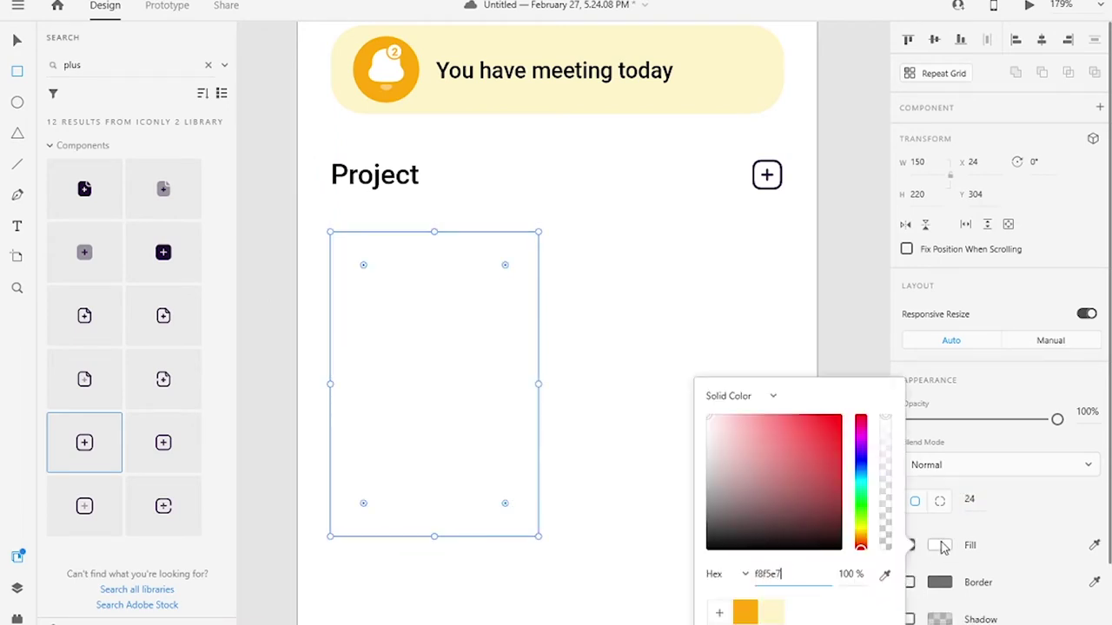
key(Return)
- Draw a circle beside the card, size it to 60 by 60 and turn off its fill
key(e)
drag(569, 228, 702, 360)
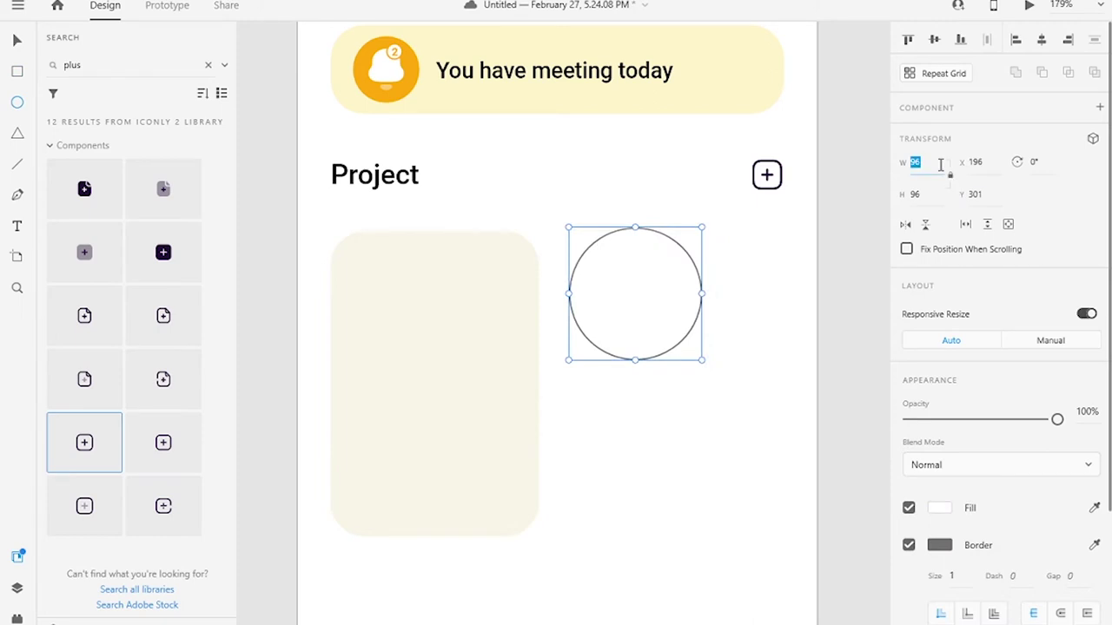
text(60)
key(Return)
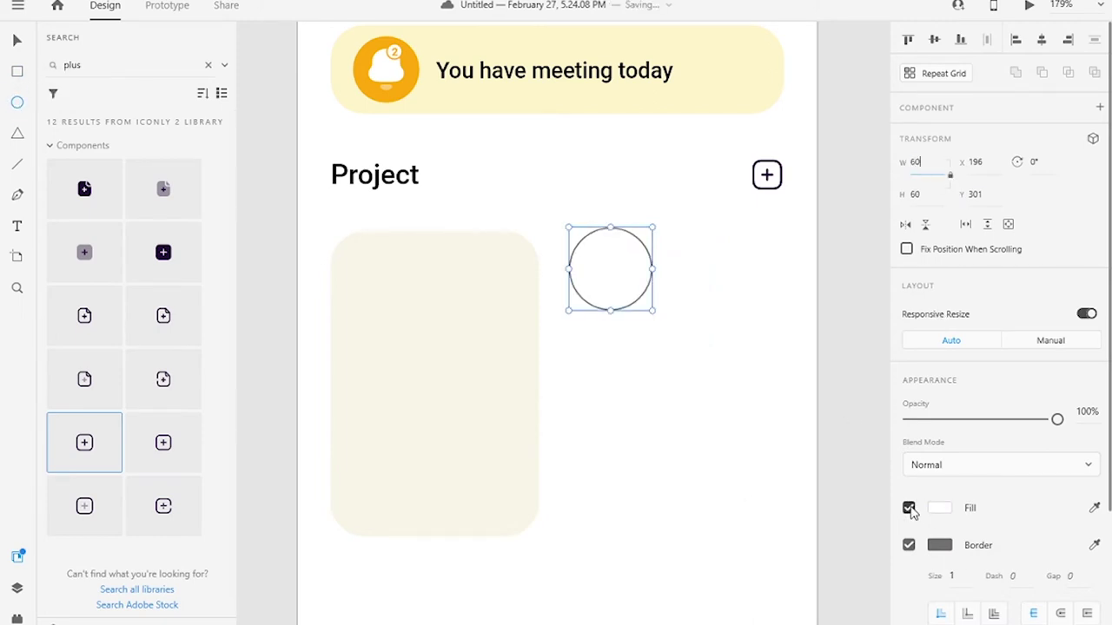
click(908, 508)
- Give a duplicate of the circle a border size of 6 and convert it to a path, with the original circle hidden
click(16, 588)
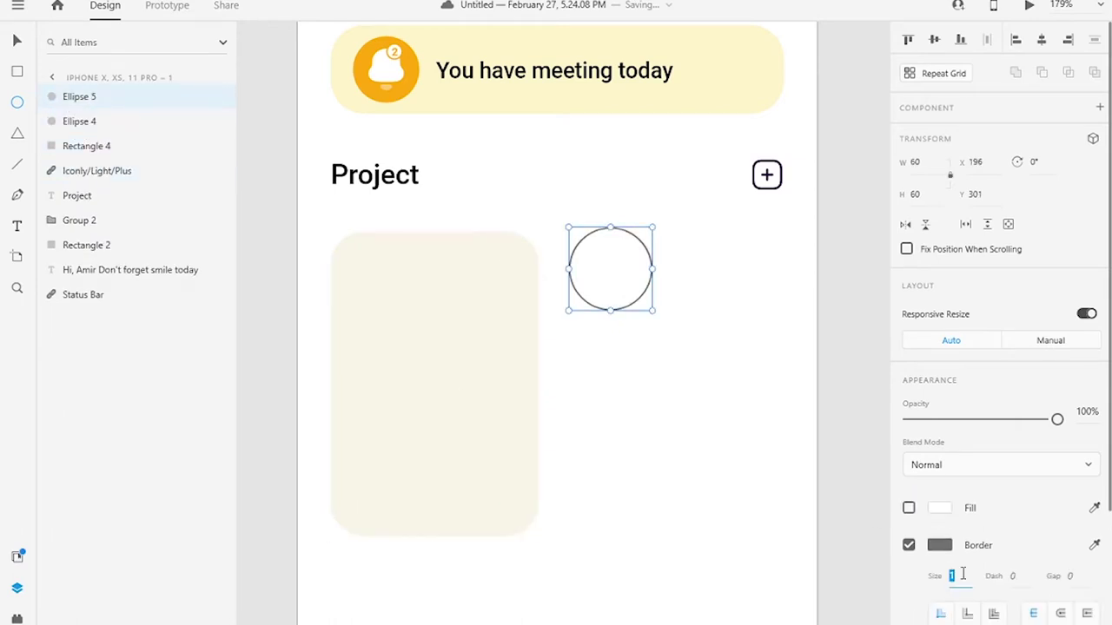
text(6)
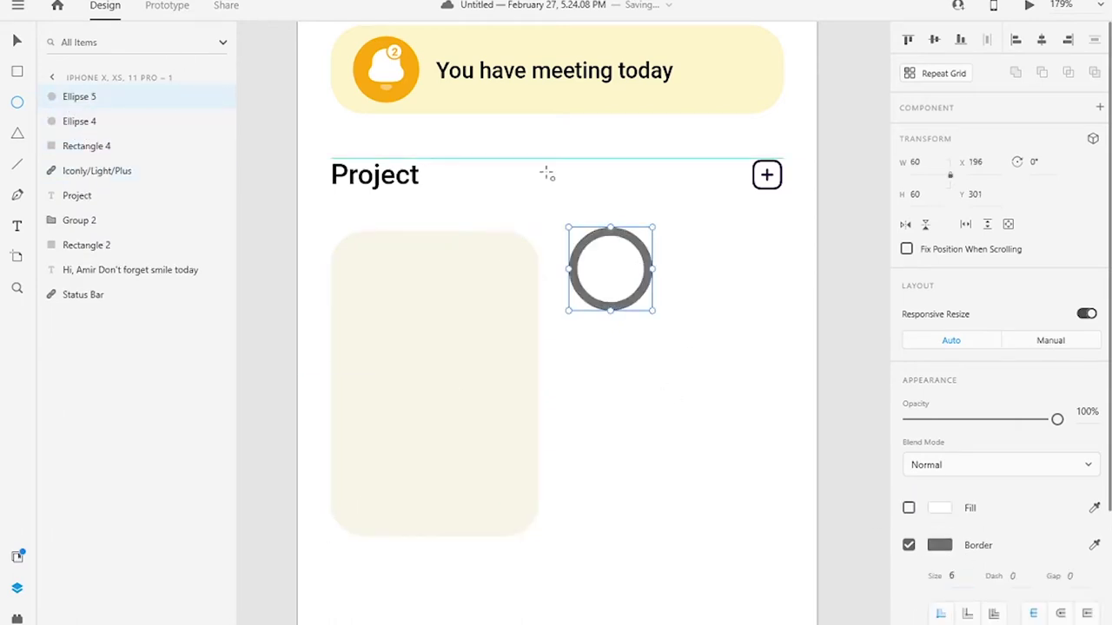
right_click(622, 235)
mouse_move(720, 384)
click(894, 384)
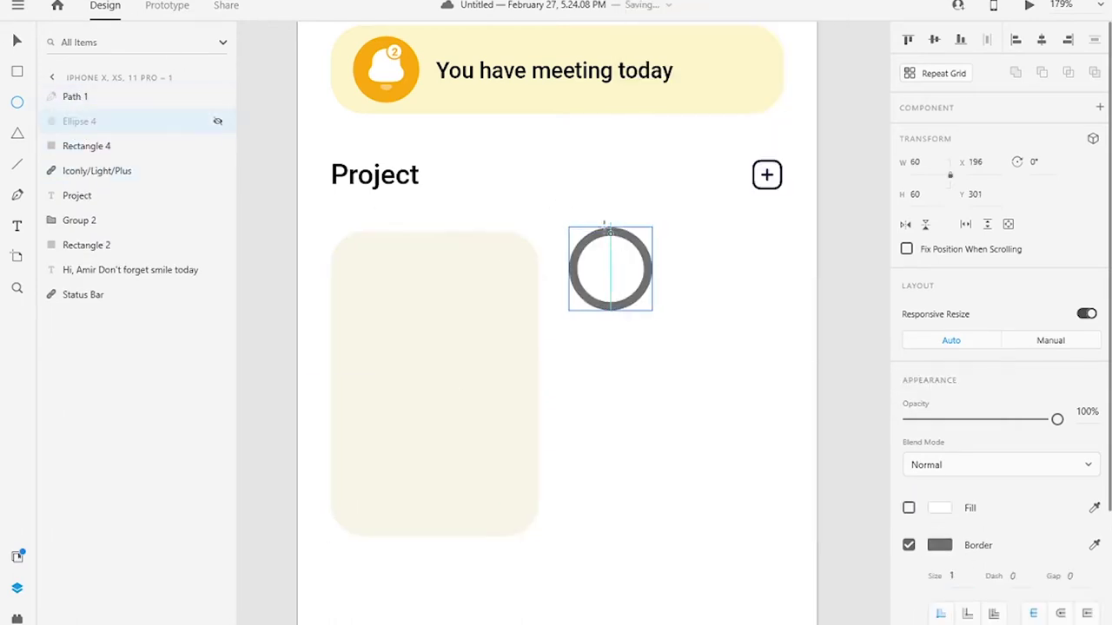
- Open the ring path by deleting its upper-left quarter segment
key(v)
double_click(587, 234)
click(581, 244)
key(Delete)
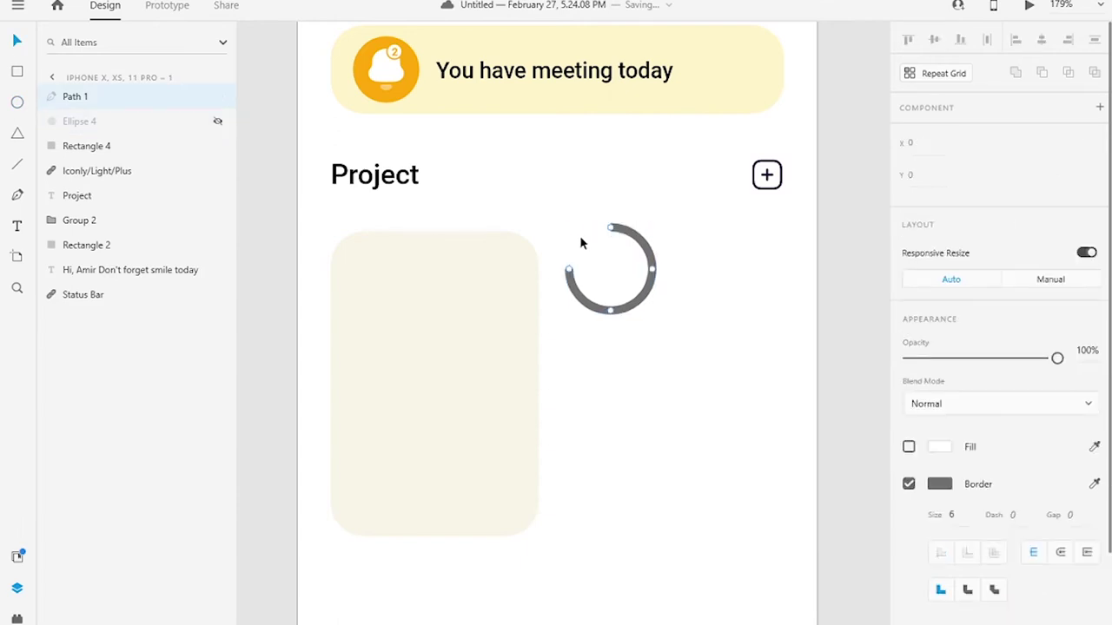
- Hide the open arc, show the original circle as an editable path and set its border size to 6
key(ctrl+comma)
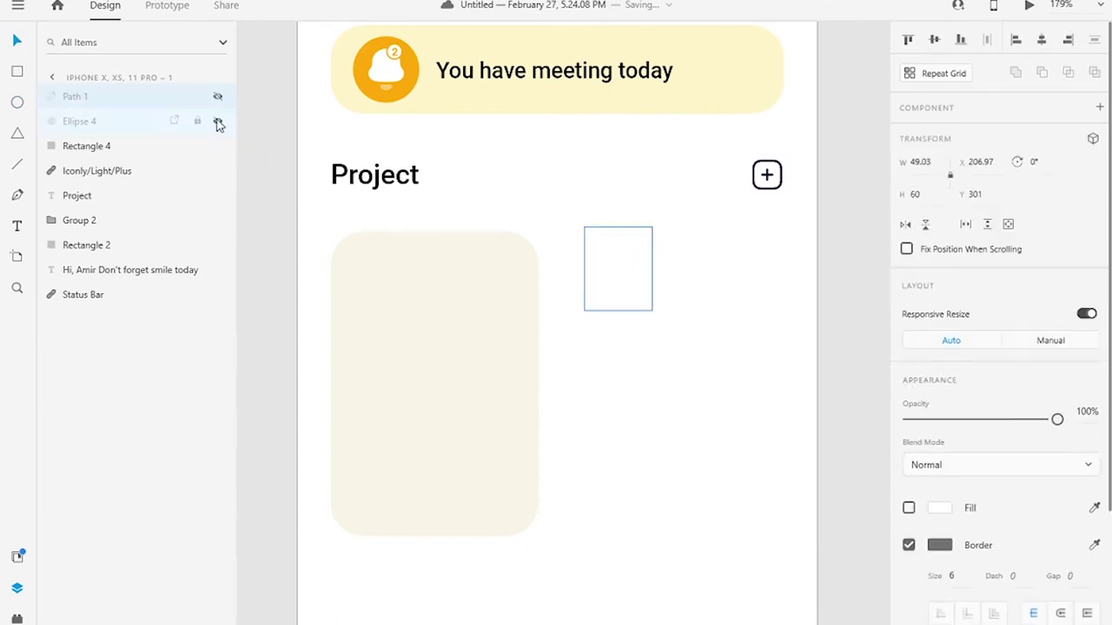
click(218, 122)
click(616, 227)
double_click(616, 227)
click(951, 515)
text(6)
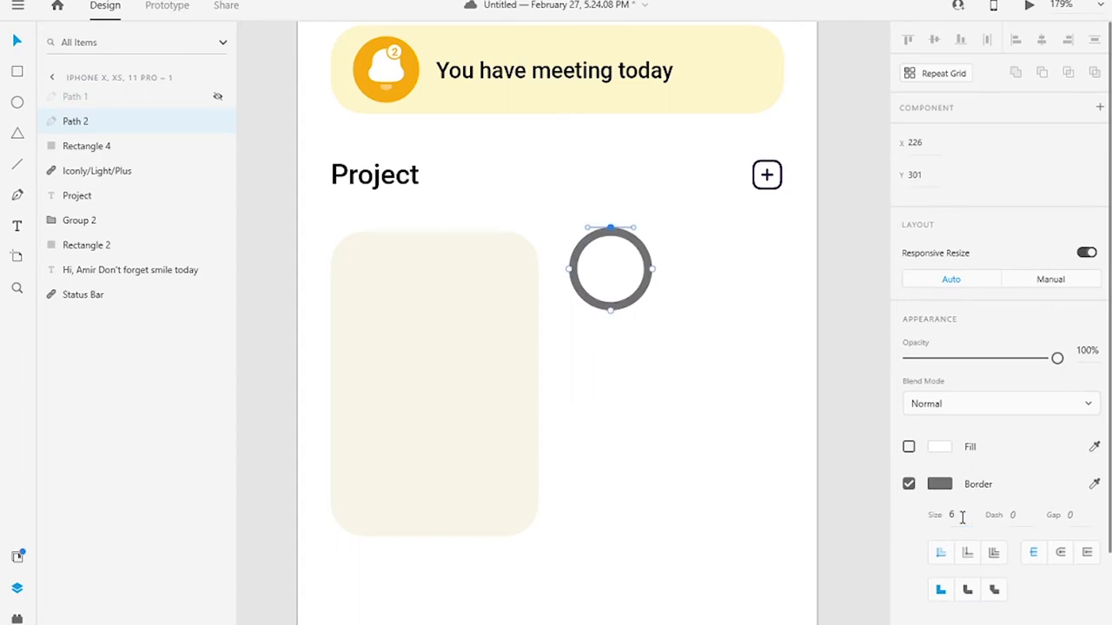
- Delete the upper-left quarter of the second ring and rotate the remaining arc about 101°
click(610, 235)
key(Delete)
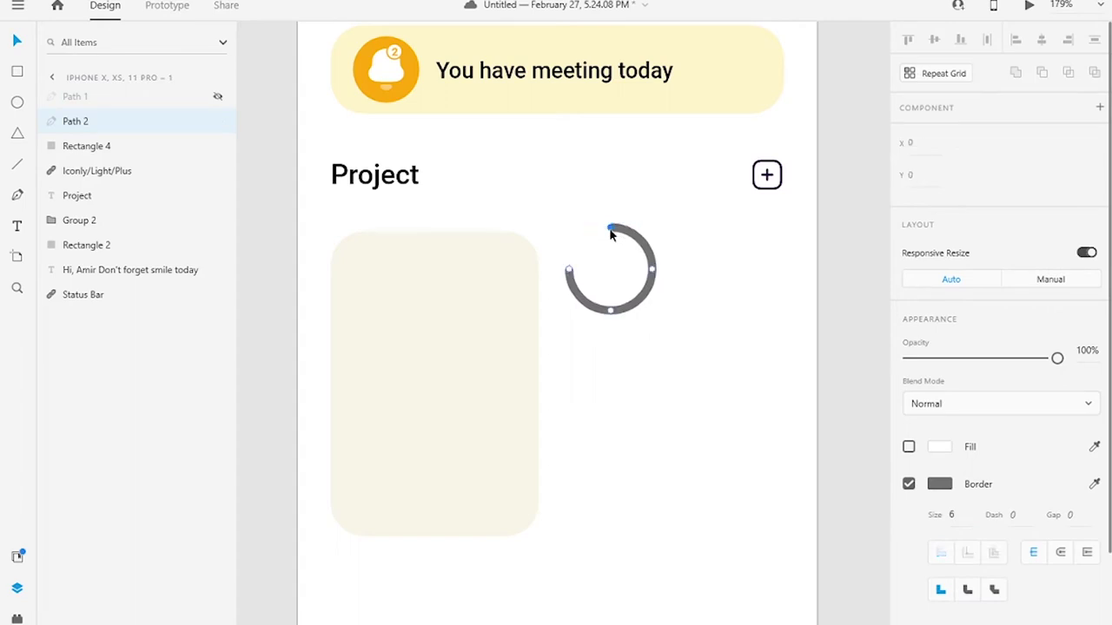
key(Escape)
drag(654, 223, 650, 325)
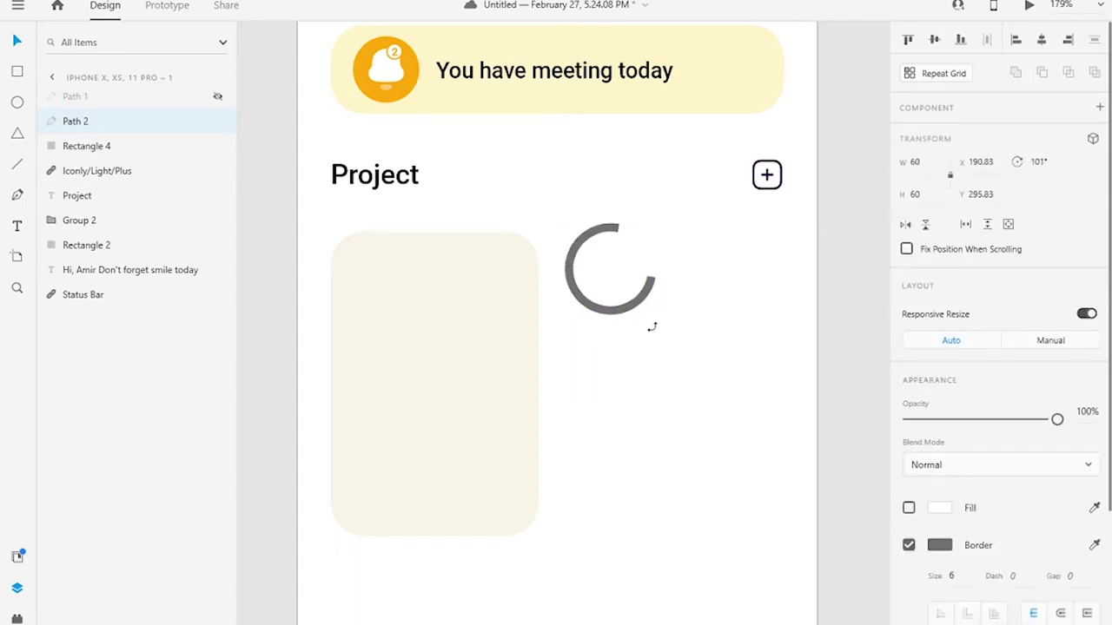
- Set the second arc's rotation to 90°, trim it to a short upper-left arc and show the hidden first arc
click(1035, 161)
text(90)
key(Return)
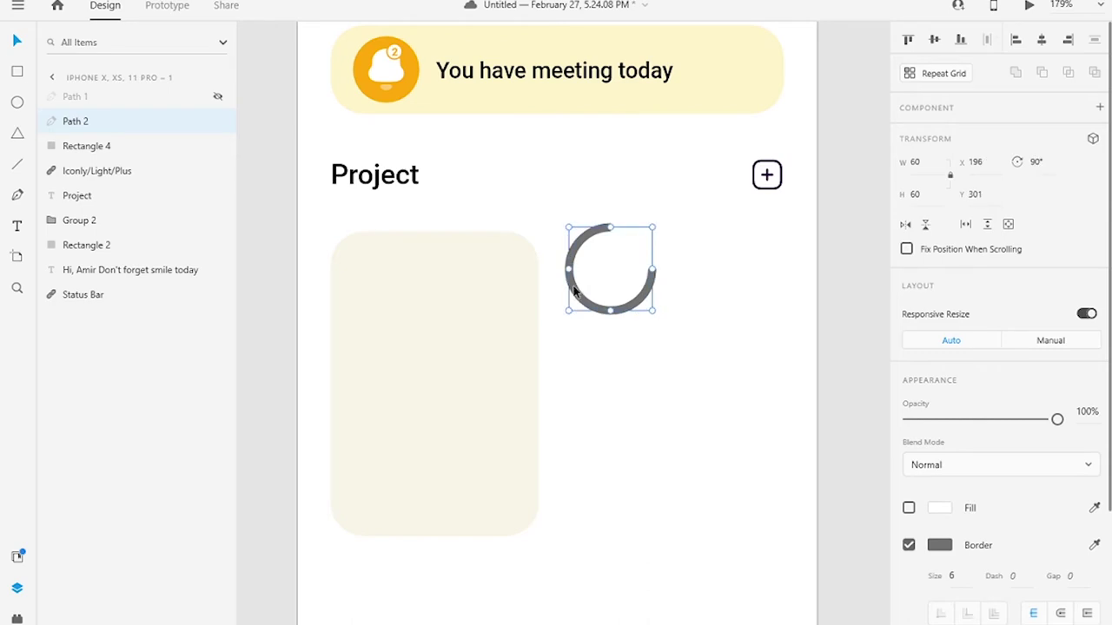
double_click(573, 292)
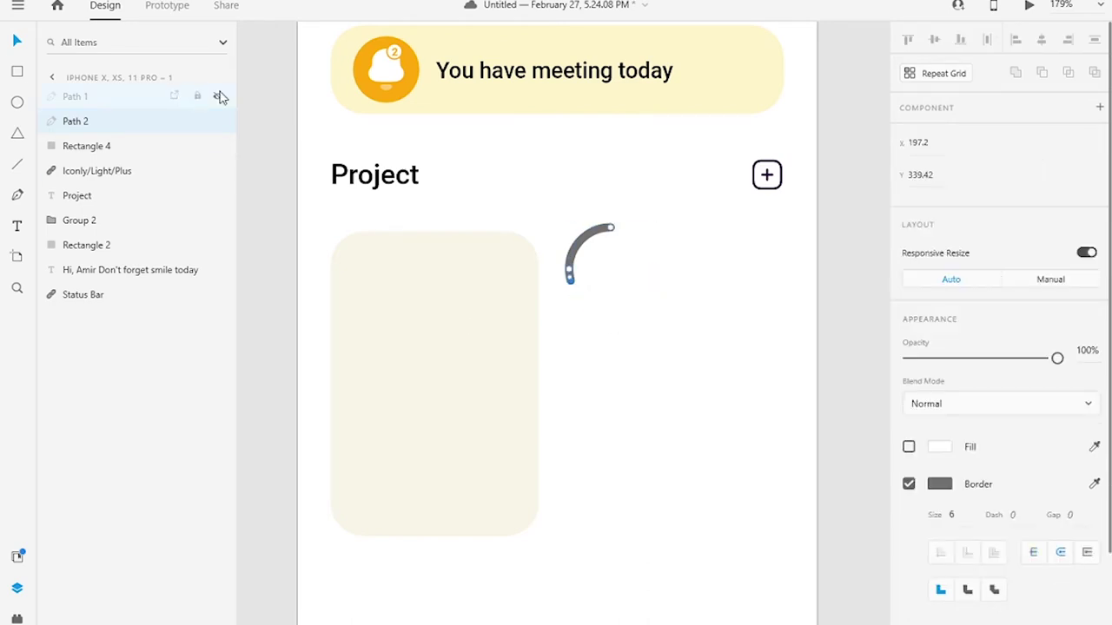
click(218, 96)
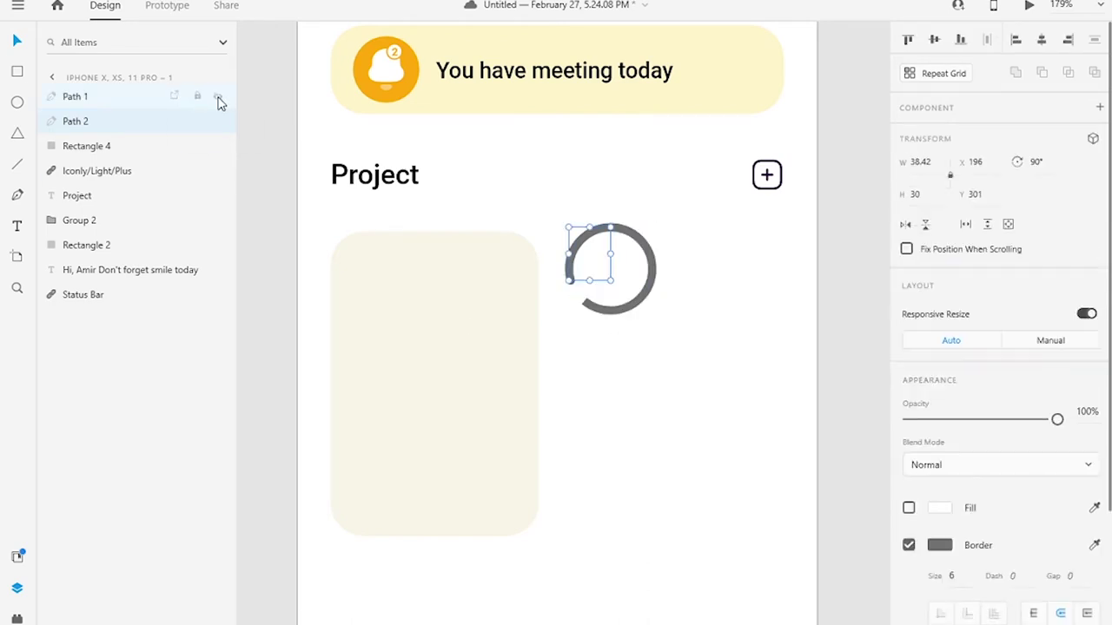
- Rotate the longer arc to about 16° and set the shorter arc's border size to 4
drag(650, 287, 663, 238)
click(605, 241)
double_click(960, 576)
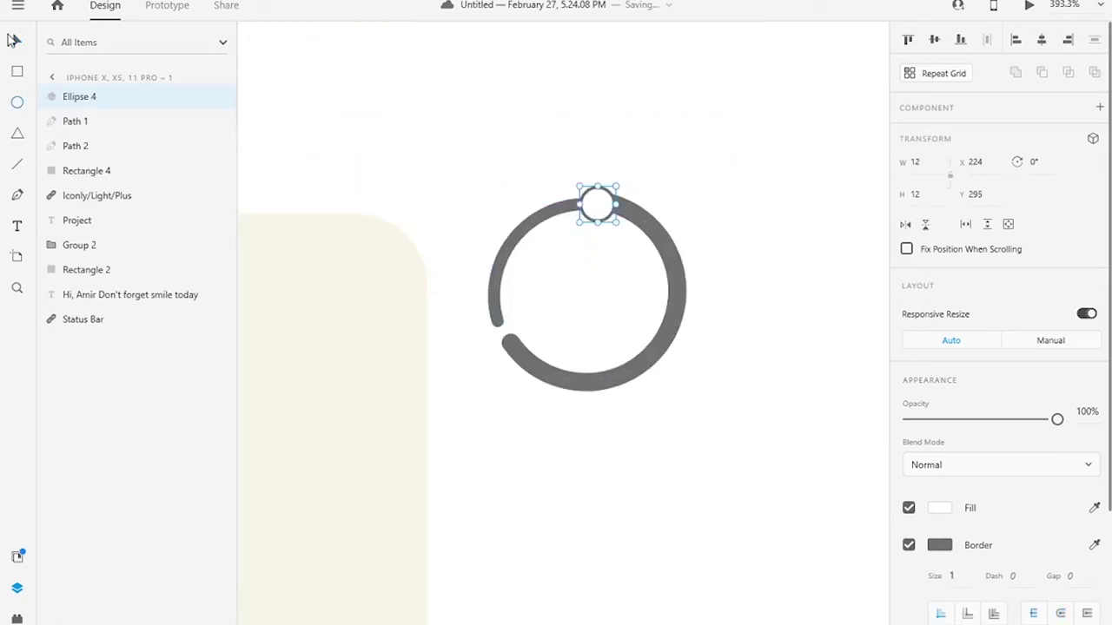
- Duplicate the small circle onto the lower gap between the arcs and group the two circles
click(17, 41)
key(ctrl+d)
drag(597, 203, 496, 325)
shift+click(597, 203)
key(ctrl+g)
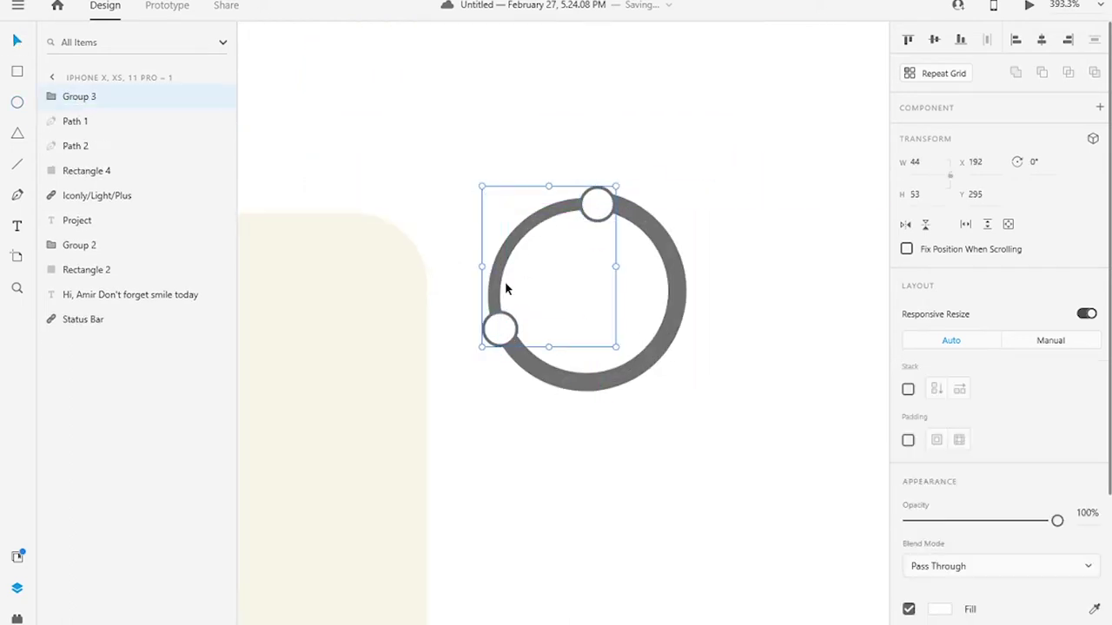
- Move both arcs together with the circle group into the upper-left area of the beige project card
click(504, 281)
shift+click(597, 203)
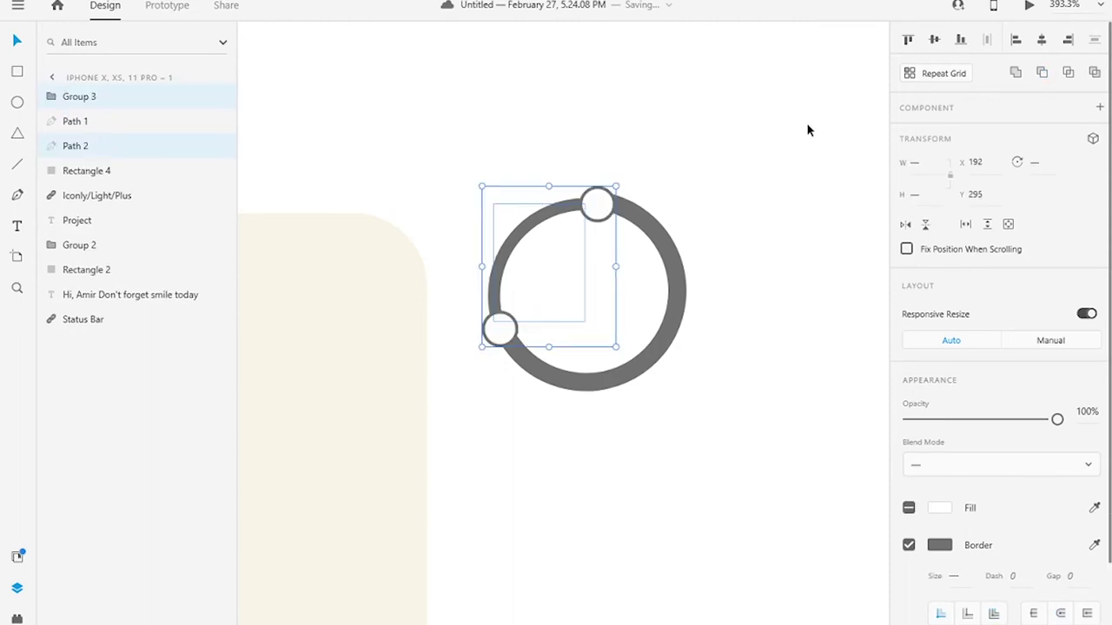
shift+click(634, 218)
scroll(633, 218, down, 3)
drag(628, 293, 399, 231)
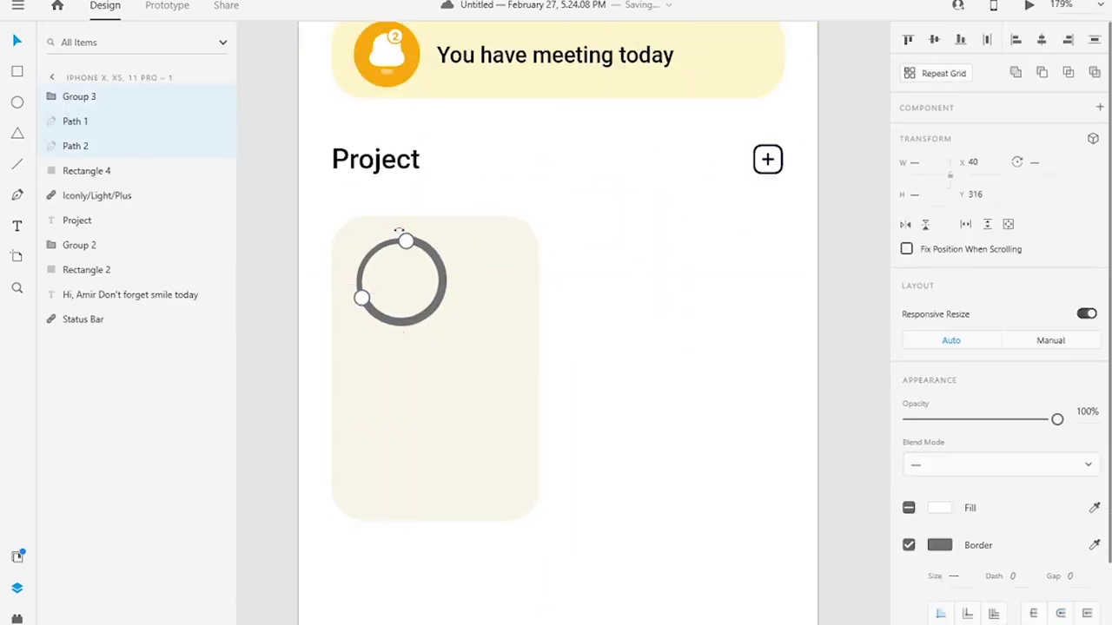
- Apply the saved orange colour to the longer arc's border
click(426, 224)
click(75, 121)
click(939, 544)
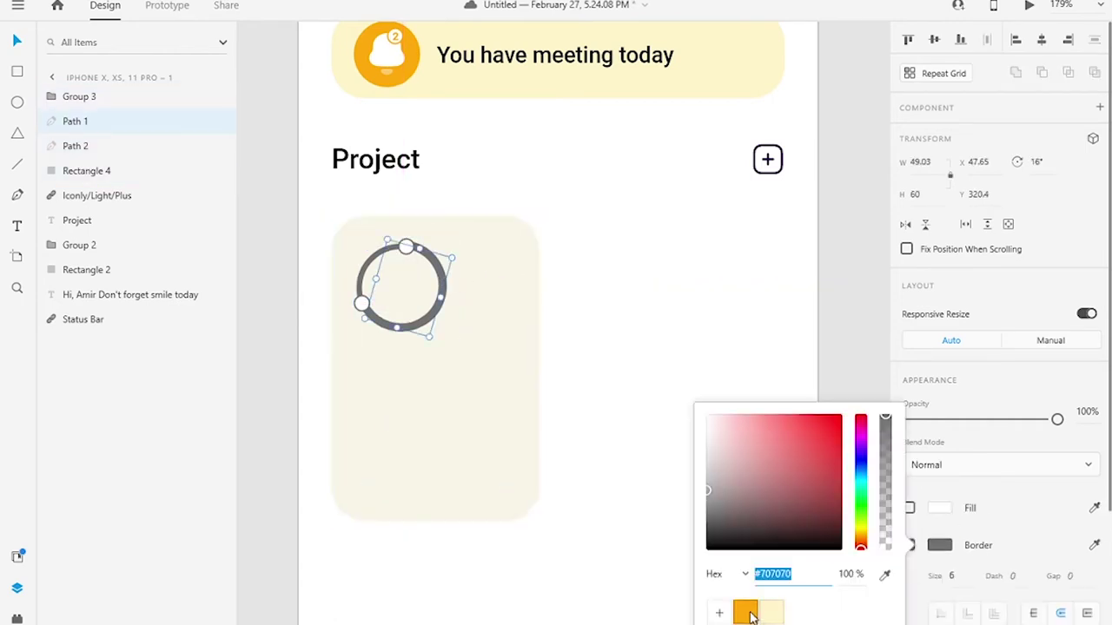
click(745, 613)
- Set the shorter arc's border to orange #FFA80C at 20% opacity and save that colour as a swatch
click(367, 265)
click(946, 549)
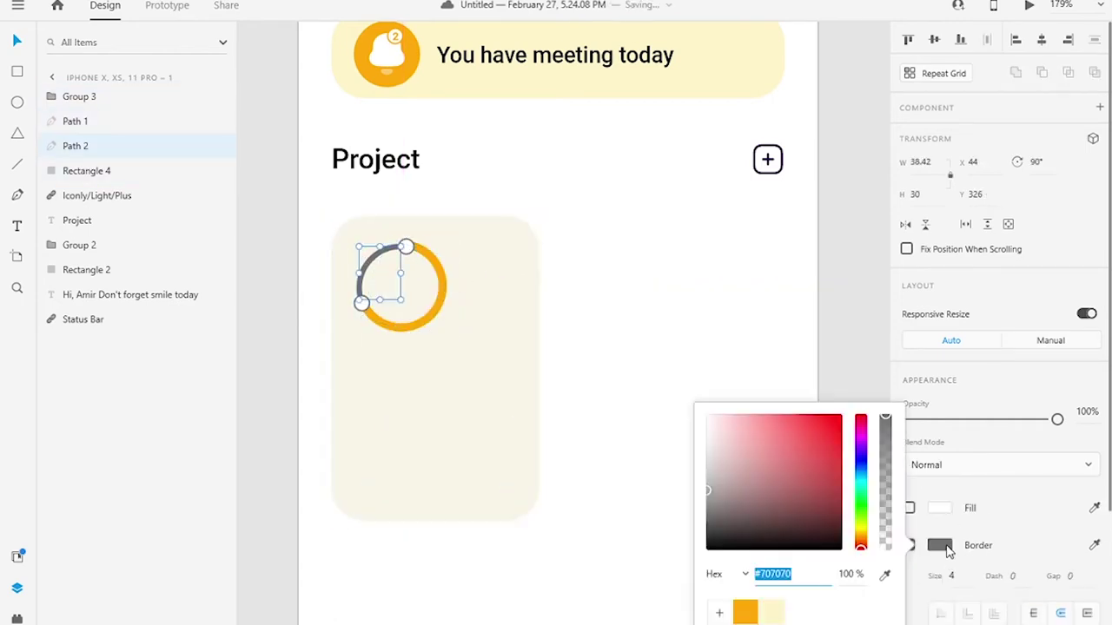
text(f7f1e4)
key(Return)
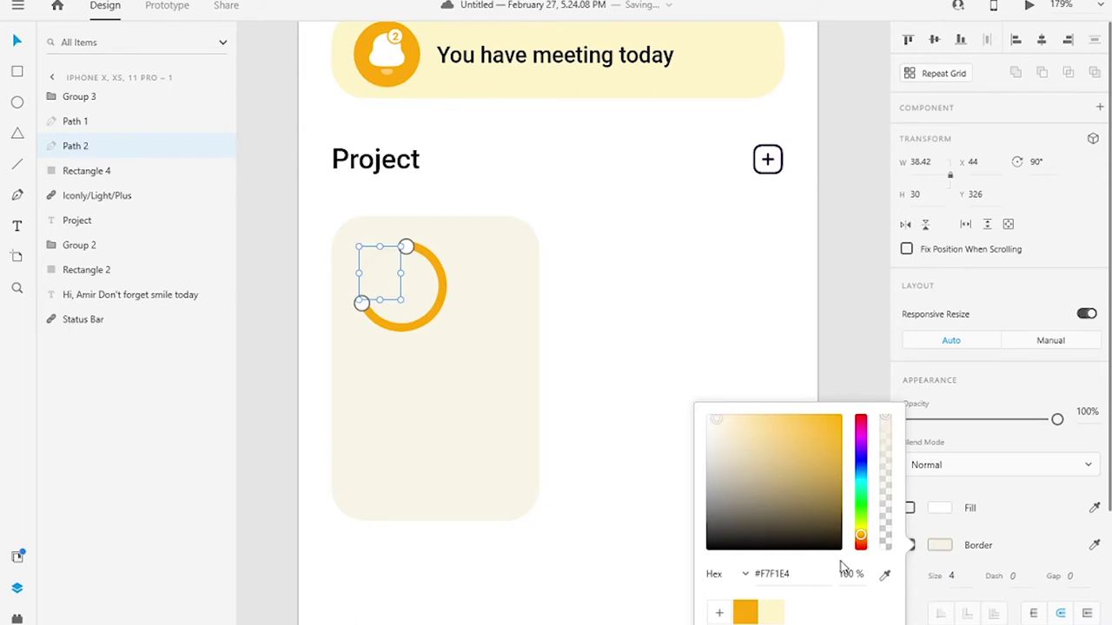
scroll(841, 567, up, 2)
click(745, 613)
drag(885, 419, 885, 522)
click(720, 613)
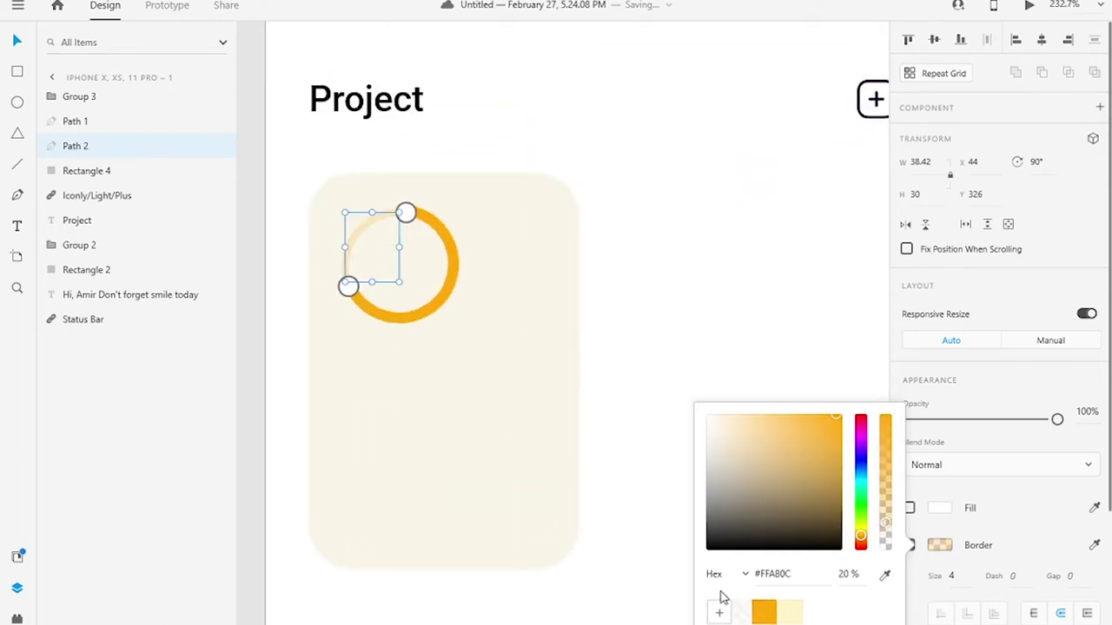
- Delete the circle group and place the text 75% in the middle of the progress ring
key(Escape)
key(Escape)
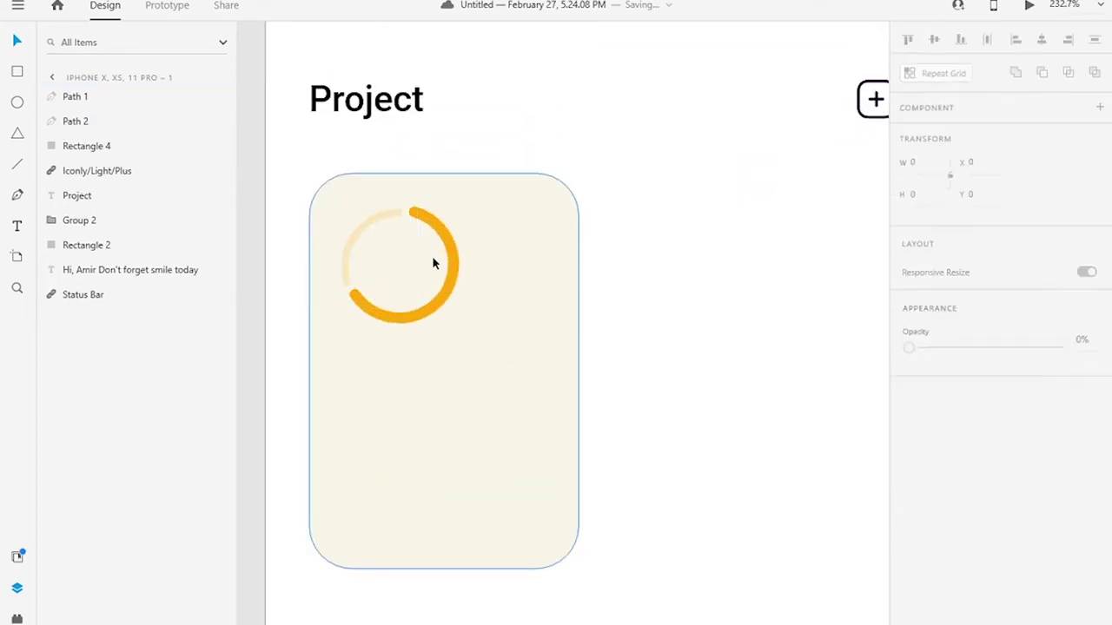
click(17, 226)
click(368, 439)
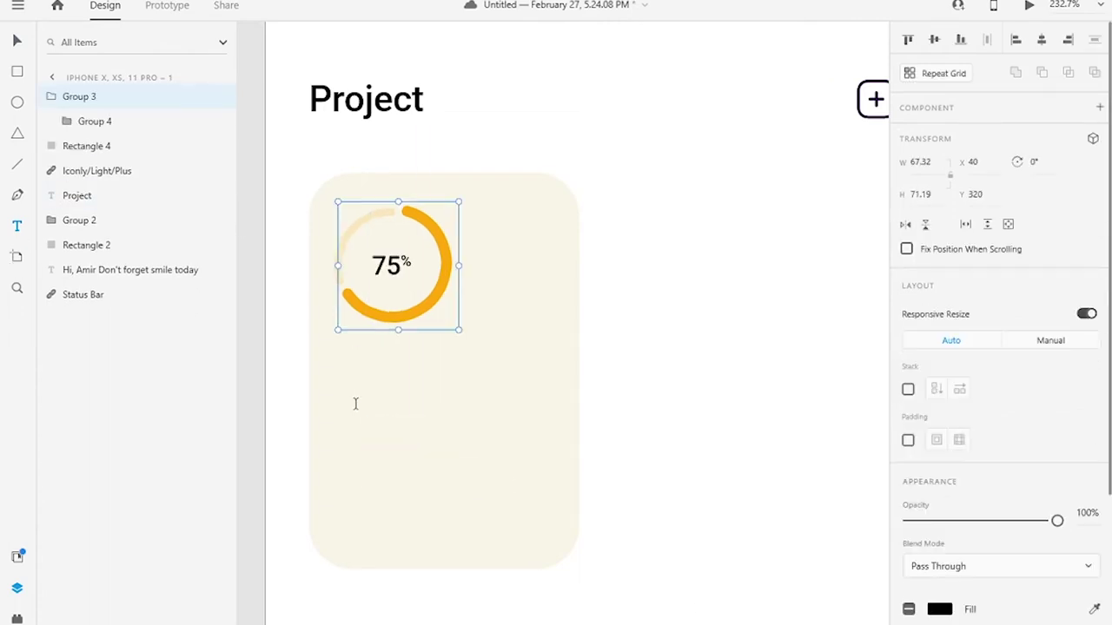
- Add the two-line project title "UX, UI Design" below the progress ring
click(355, 406)
text(UX)
key(Return)
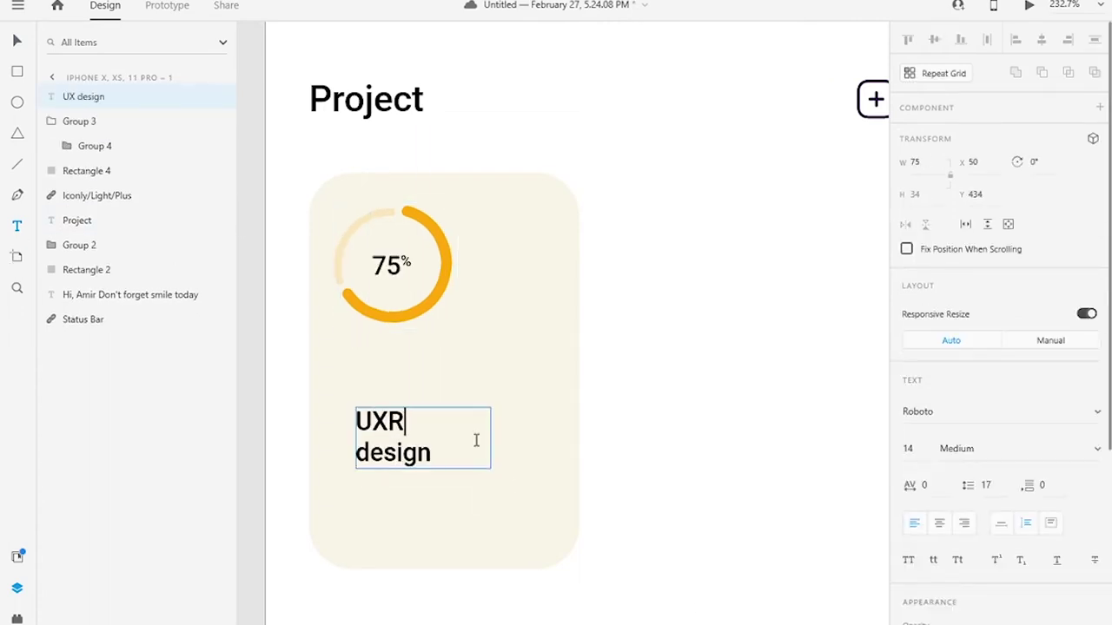
double_click(375, 445)
text(Design)
click(388, 422)
key(Escape)
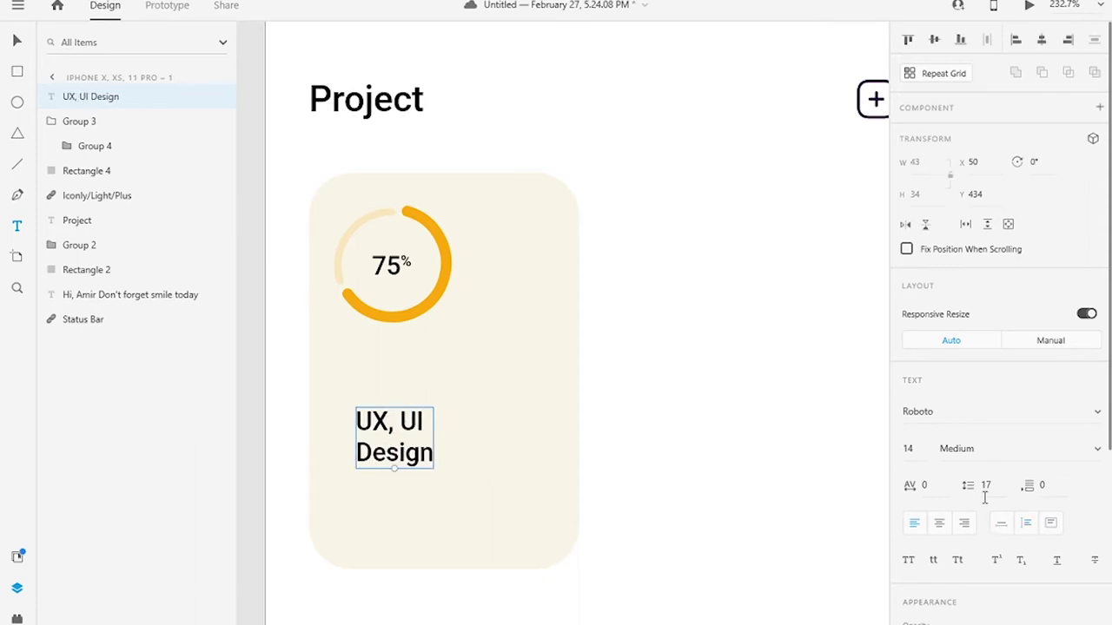
- Set the project title's font size to 16 and align it with the ring's left edge
click(912, 448)
text(16)
key(Return)
mouse_move(395, 439)
mouse_down()
mouse_move(377, 405)
mouse_move(382, 424)
mouse_up()
- Add a Task label with the number 23 above it below the title, left-align them and group both texts
key(t)
click(343, 538)
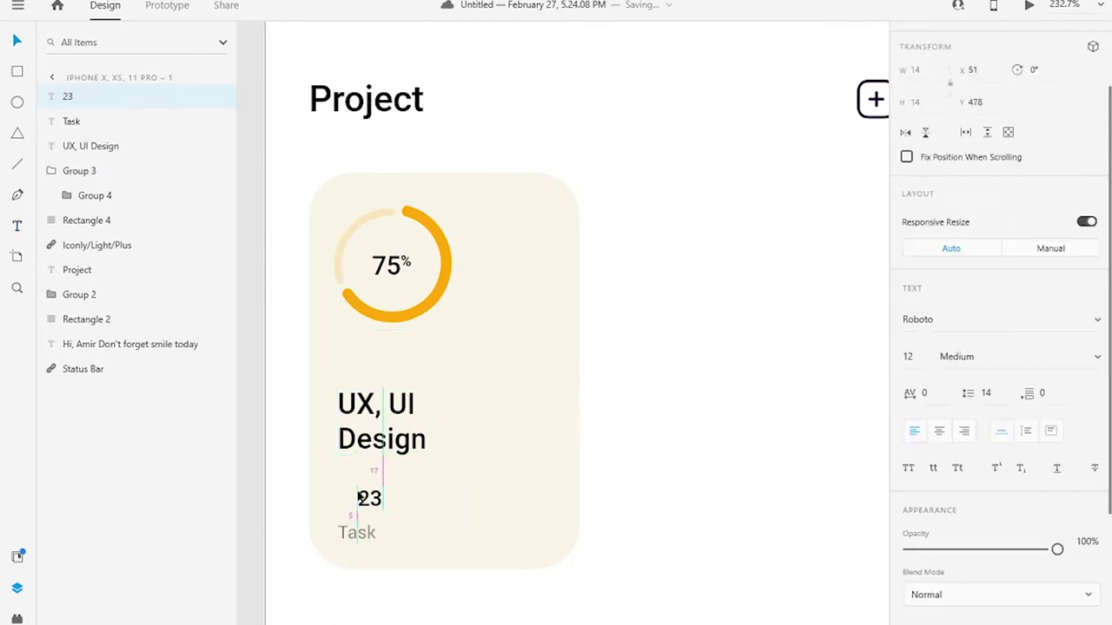
key(Escape)
shift+click(355, 541)
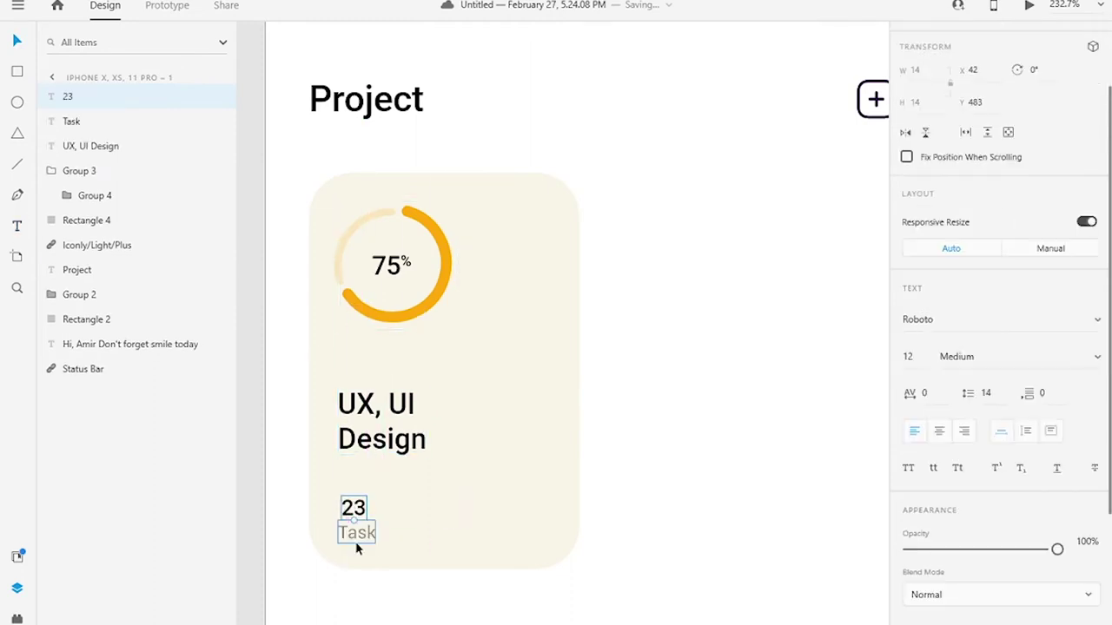
key(ctrl+g)
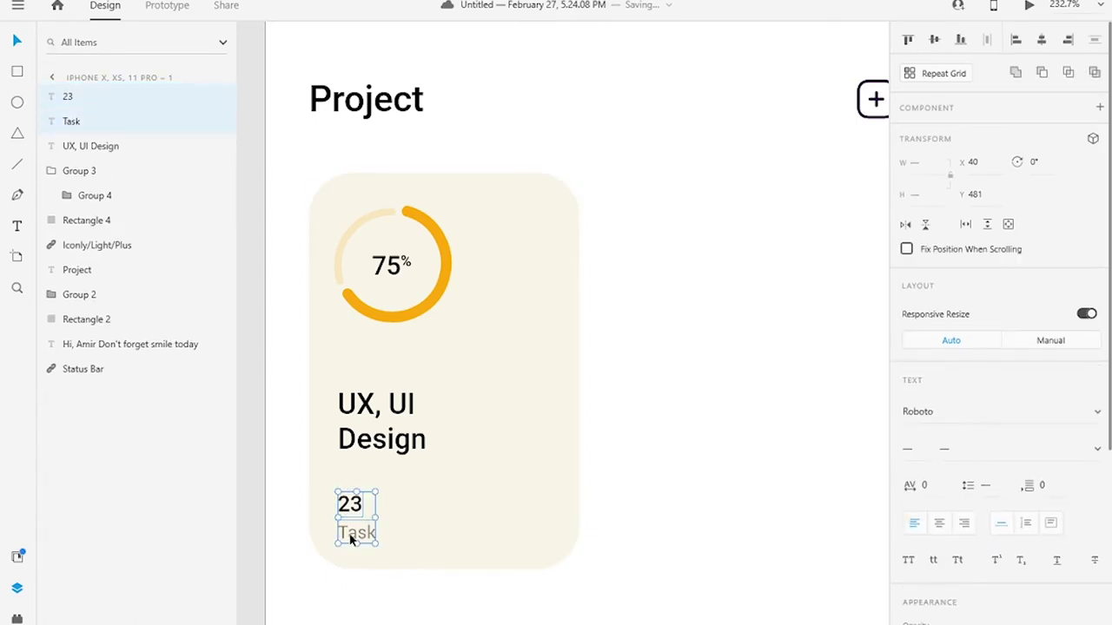
- Duplicate the Task counter beside the original and change the copy to 18 and Progress
drag(351, 505, 420, 506)
double_click(424, 533)
text(P)
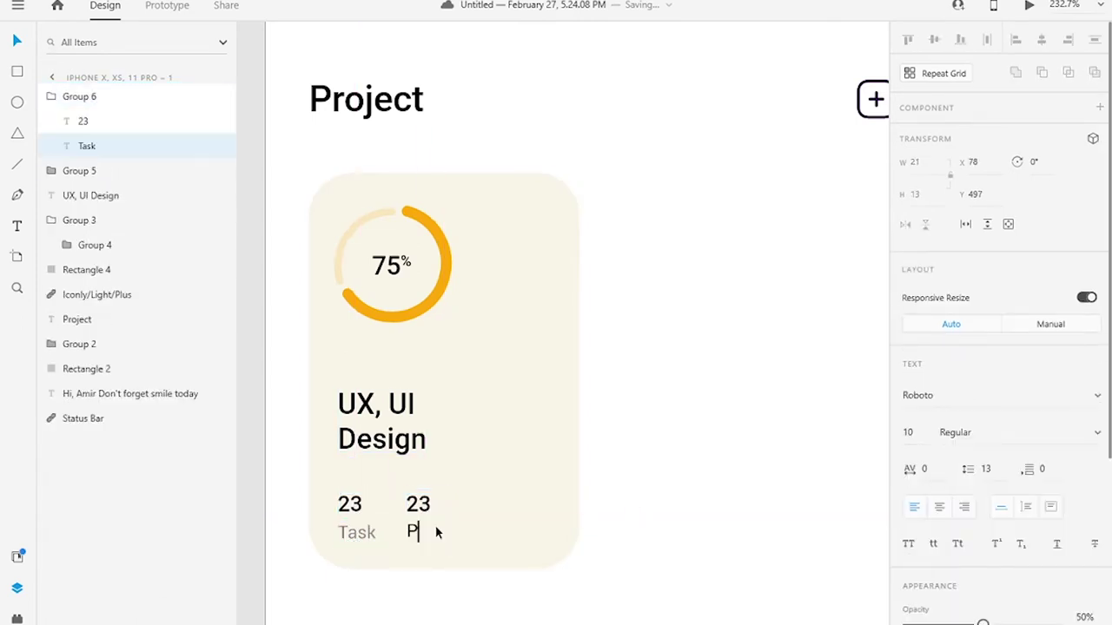
text(rogress)
double_click(420, 503)
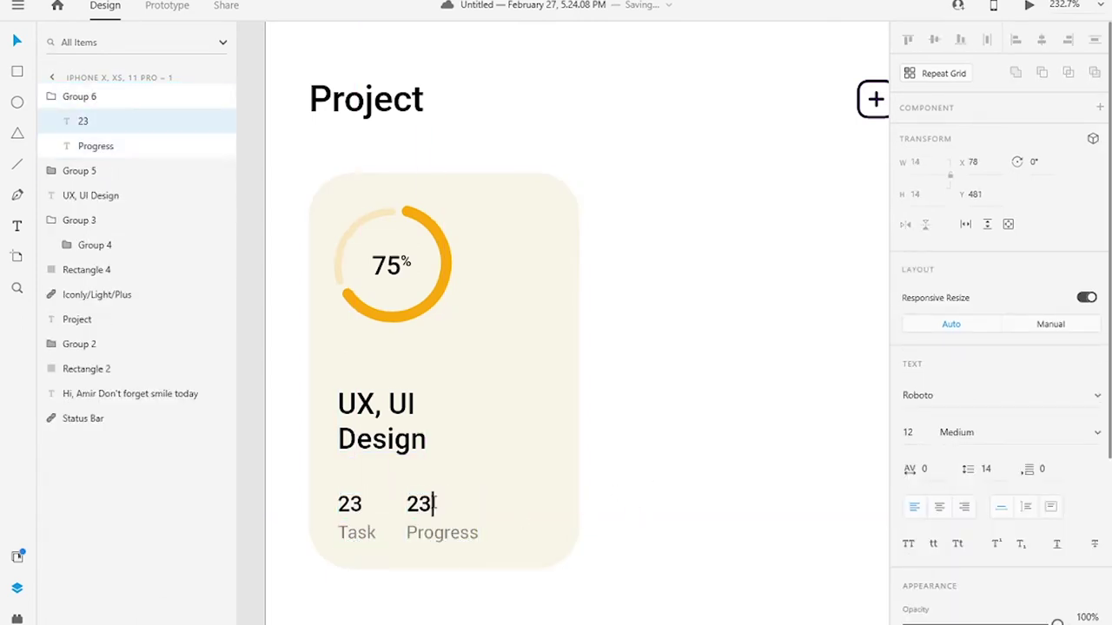
double_click(350, 504)
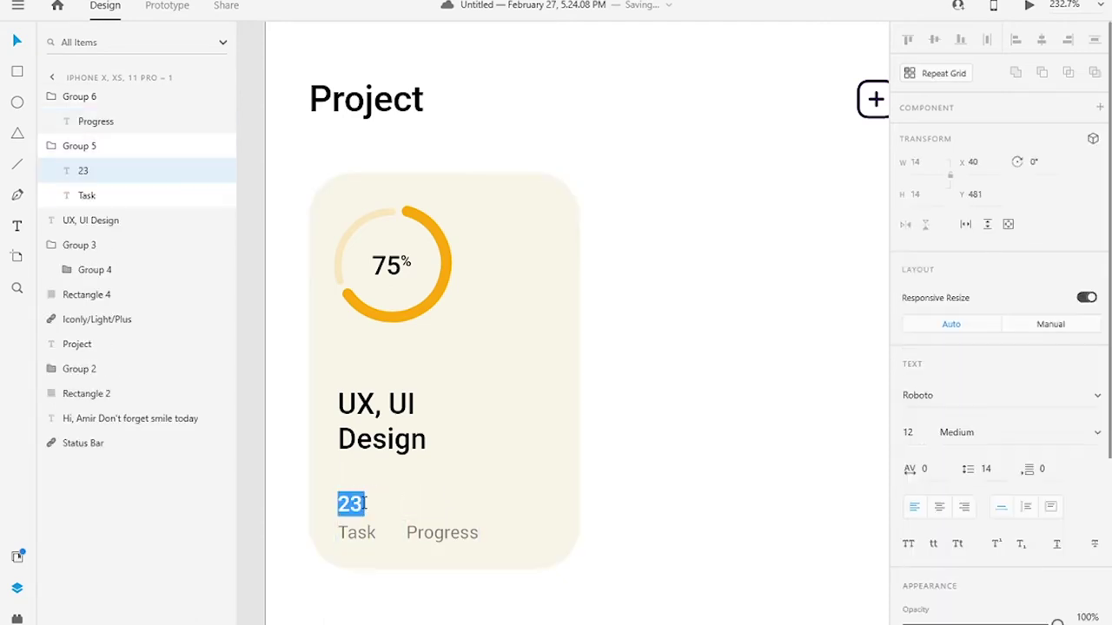
key(Escape)
key(ctrl+z)
- Duplicate the Progress counter to its right and change the copy to 9 and Member
drag(447, 534, 538, 534)
double_click(512, 533)
text(Member)
double_click(512, 503)
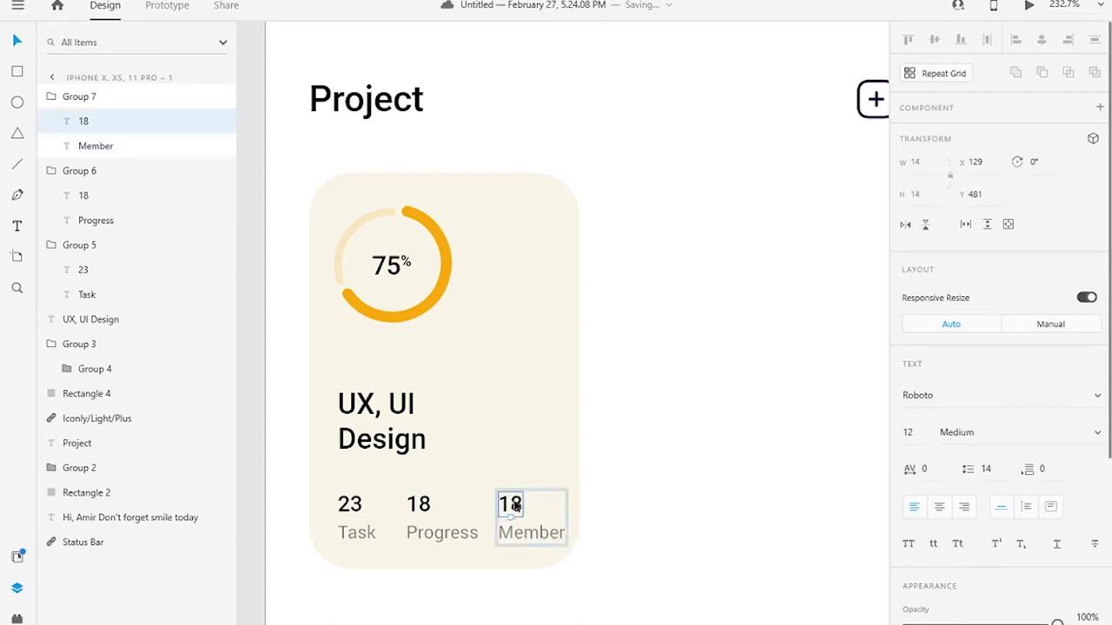
key(BackSpace)
text(9)
- Shift the Member counter inward and distribute the Task, Progress and Member counters evenly across the card
click(347, 526)
click(525, 521)
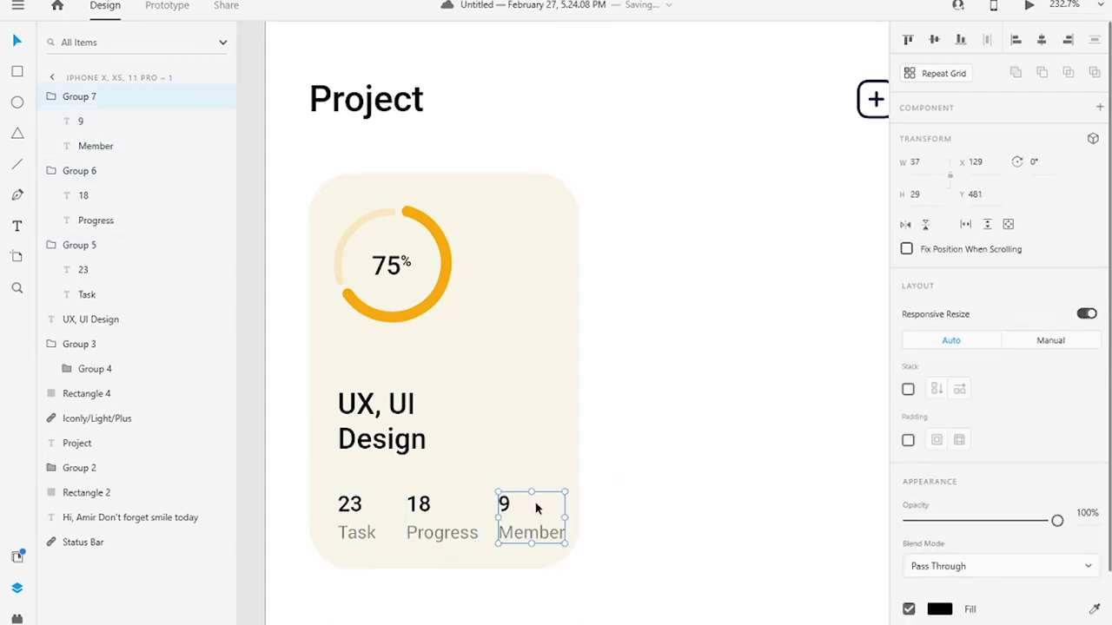
drag(526, 521, 512, 521)
shift+click(423, 505)
shift+click(352, 512)
key(ctrl+shift+h)
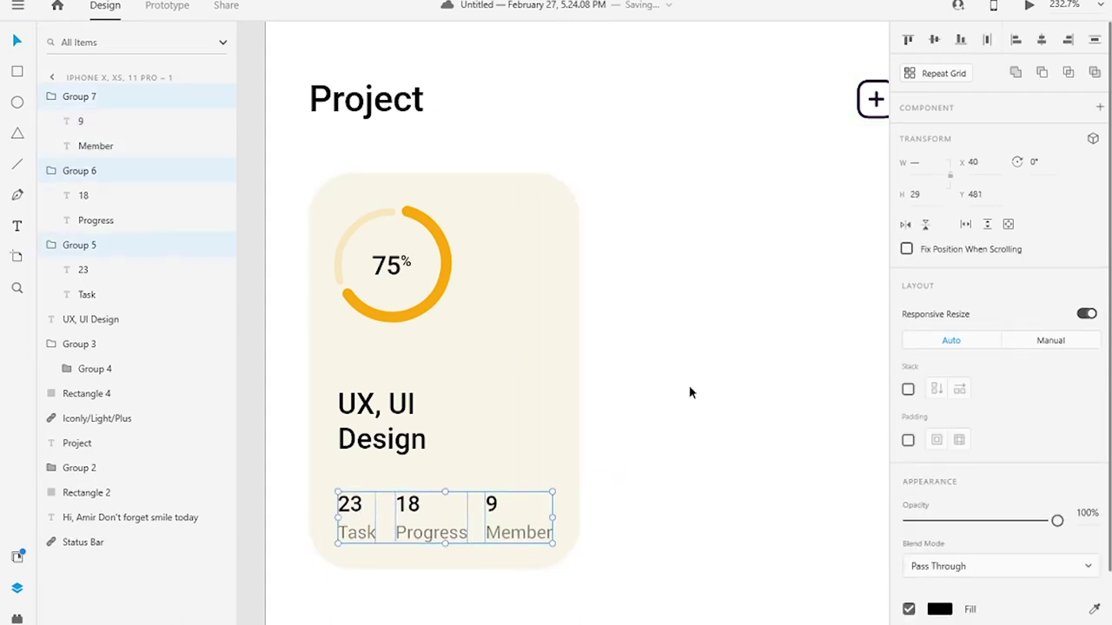
click(689, 384)
- Draw a 54 × 22 pill with corner radius 11 beside the project title and fill it light pink (#FFE3E3)
key(r)
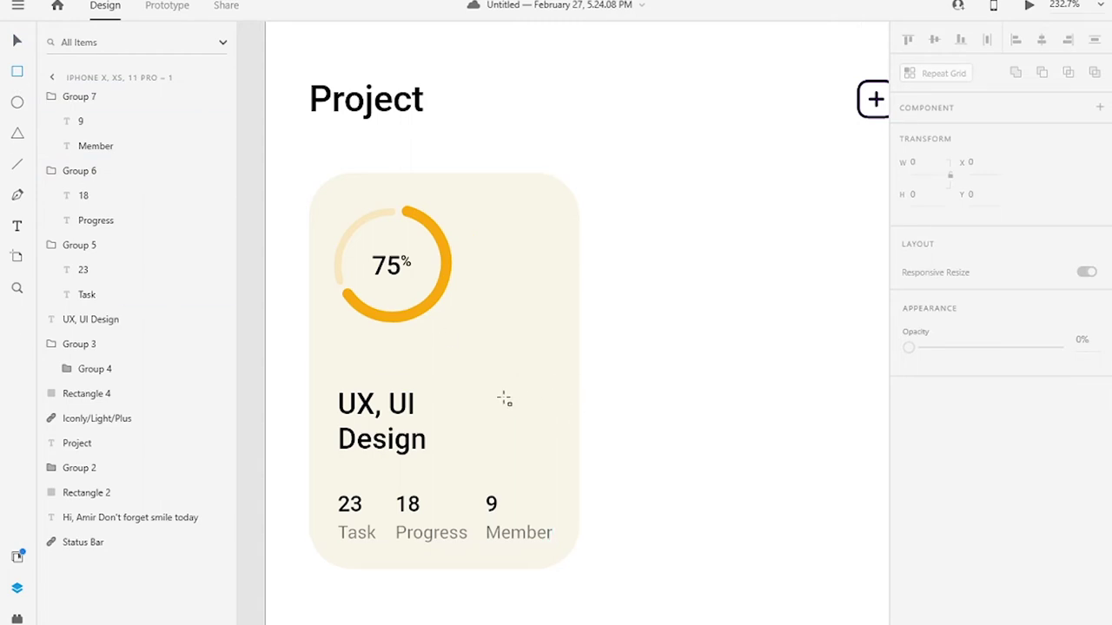
mouse_move(507, 388)
mouse_down()
mouse_move(605, 427)
mouse_move(532, 407)
mouse_up()
click(939, 544)
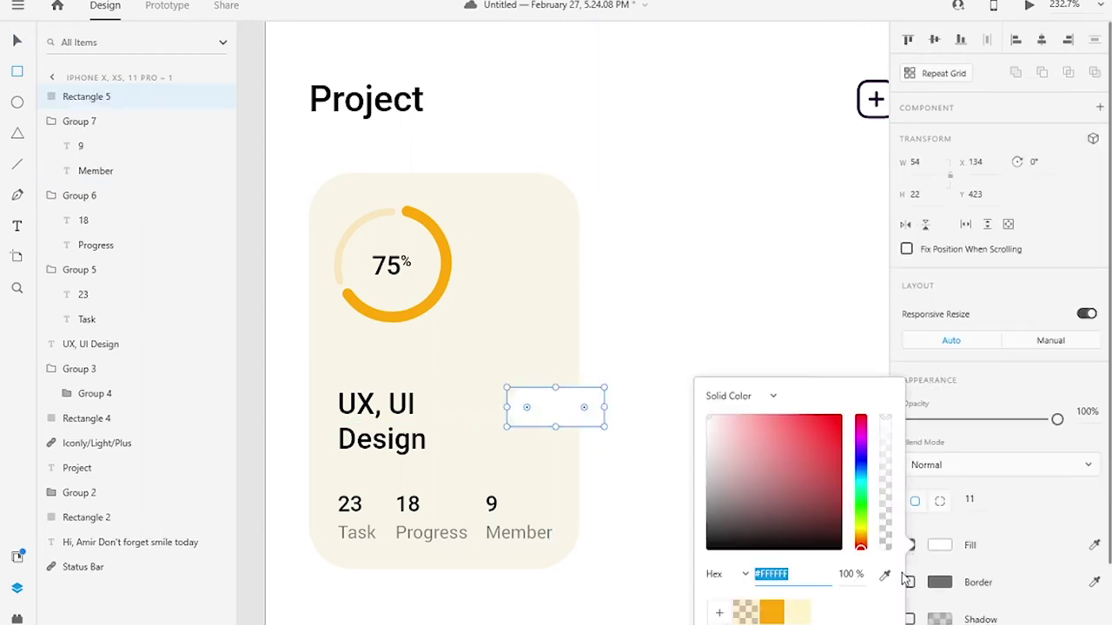
text(ffe3e3)
key(Return)
- Add the text "Urgent" above the pink pill in Roboto Regular at size 10
key(t)
drag(556, 295, 636, 319)
text(Urgent)
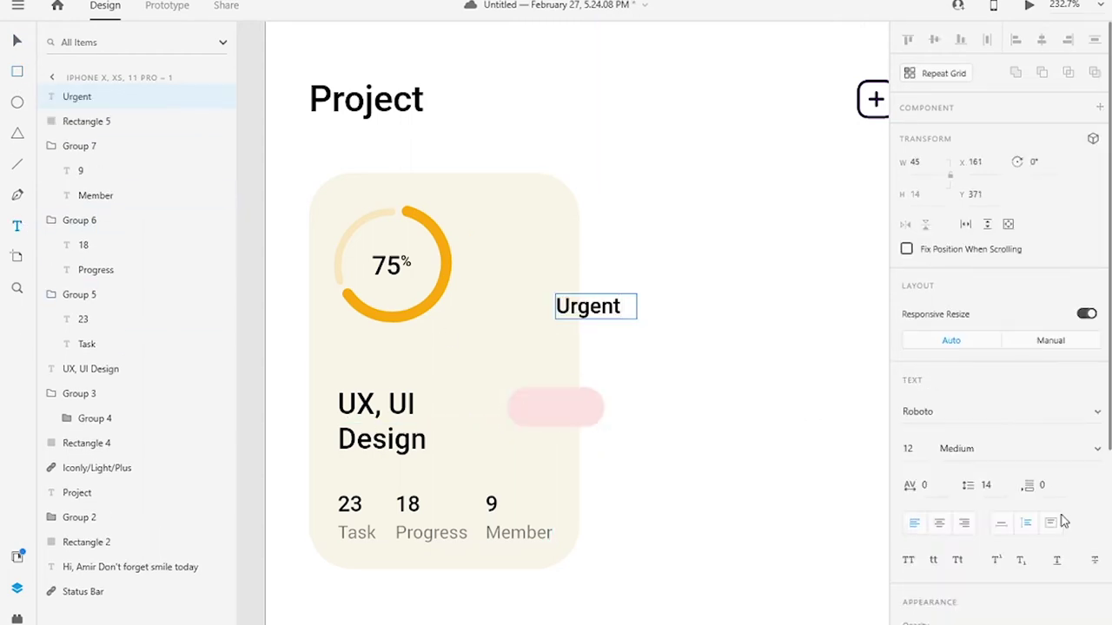
click(907, 448)
text(10)
click(1096, 449)
click(970, 301)
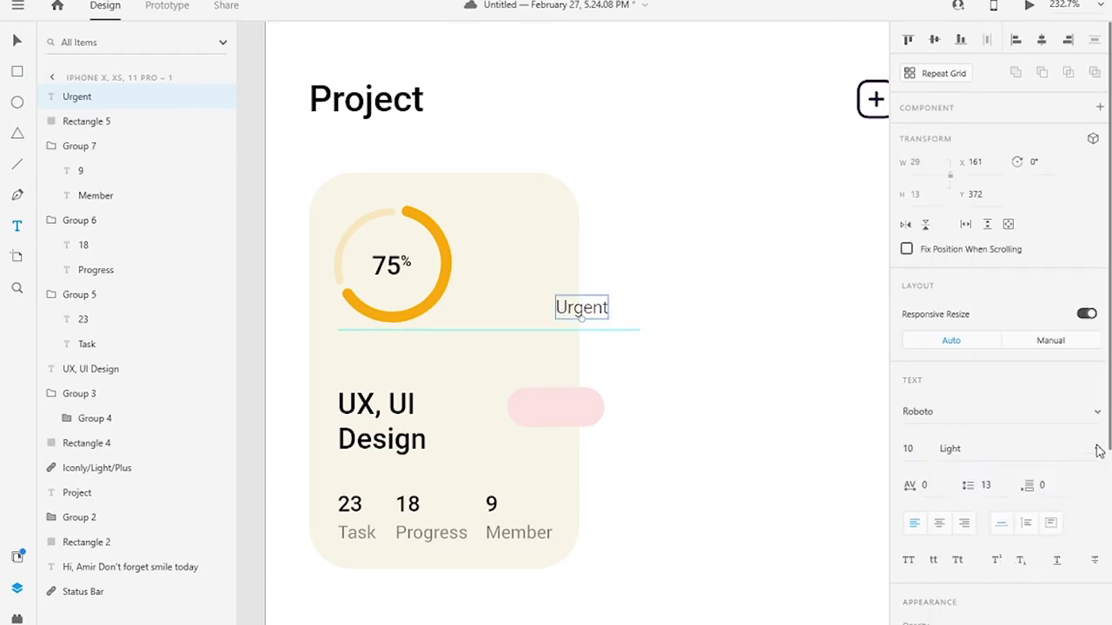
click(1096, 448)
click(985, 503)
- Colour the Urgent text red and centre it on the pink pill
scroll(985, 504, down, 3)
click(939, 545)
click(826, 422)
drag(582, 307, 578, 412)
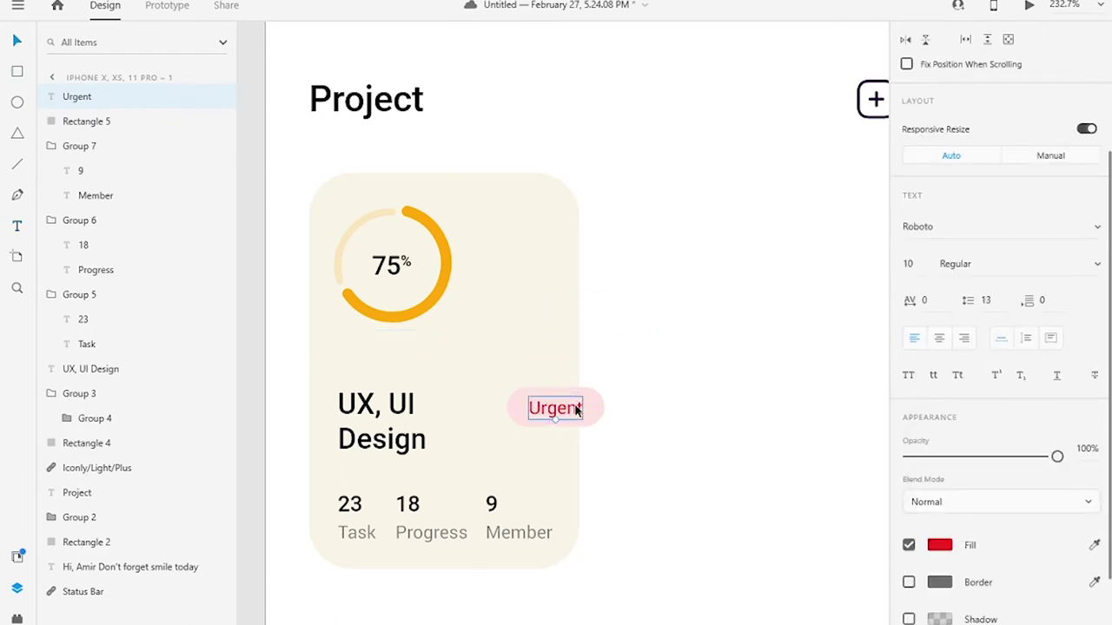
- Group the Urgent text with its pill and move the badge inside the card beside the project title
click(563, 410)
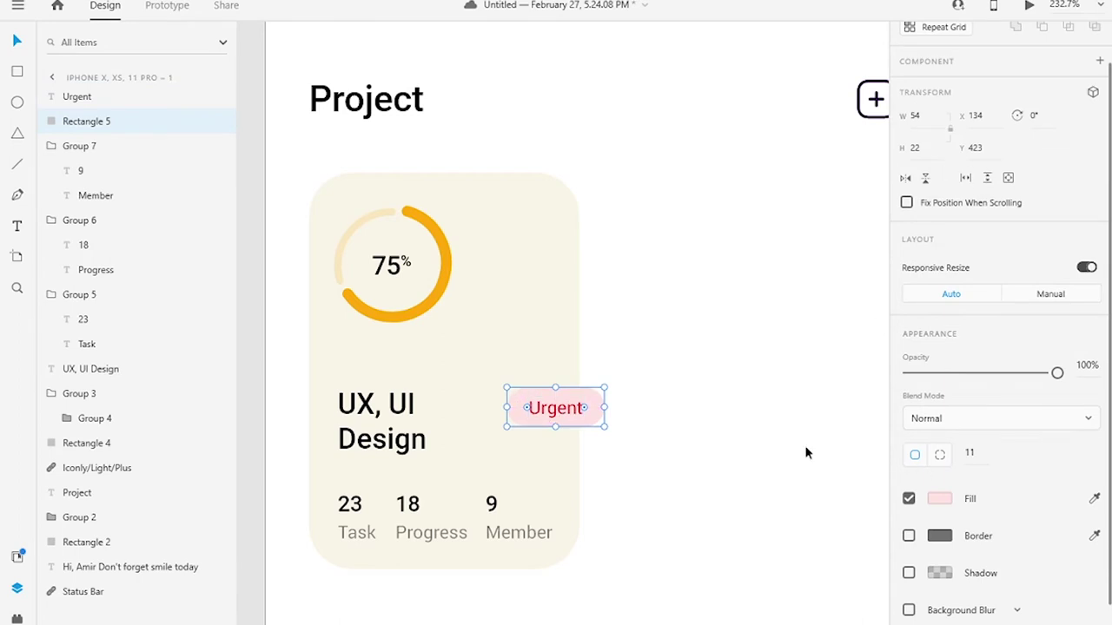
key(ctrl+g)
drag(607, 416, 576, 409)
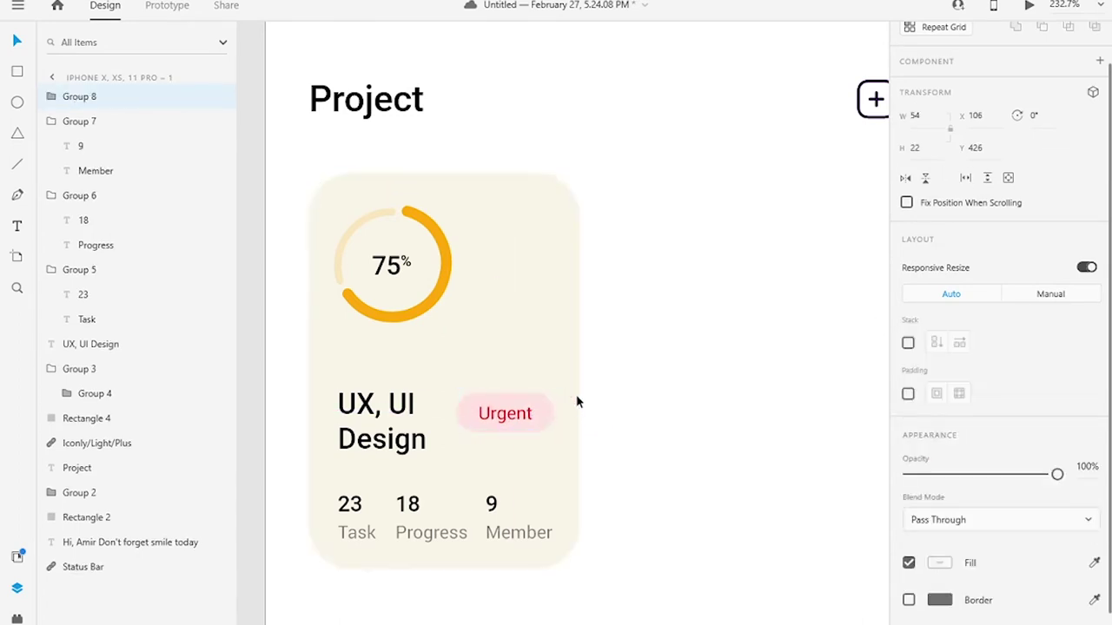
- Group the card background, progress ring, title, Urgent badge and all three counters into one project card
shift+click(382, 408)
shift+click(422, 220)
shift+click(347, 365)
shift+click(353, 511)
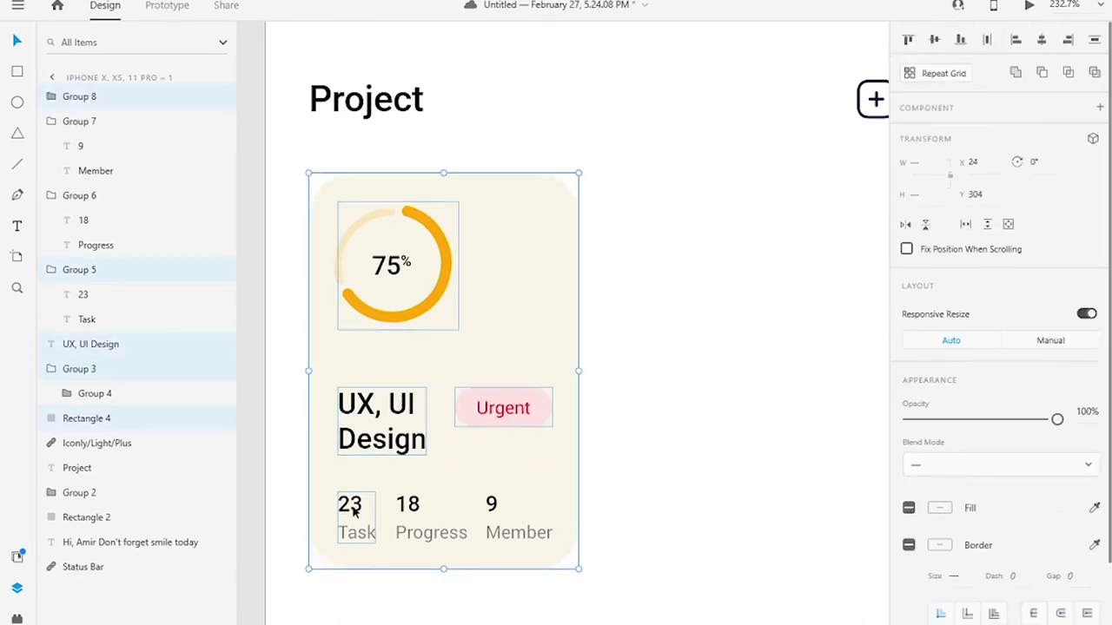
shift+click(408, 506)
shift+click(491, 506)
key(ctrl+g)
- Duplicate the project card to its right, adding another copy beyond the second card
key(ctrl+0)
drag(513, 258, 623, 286)
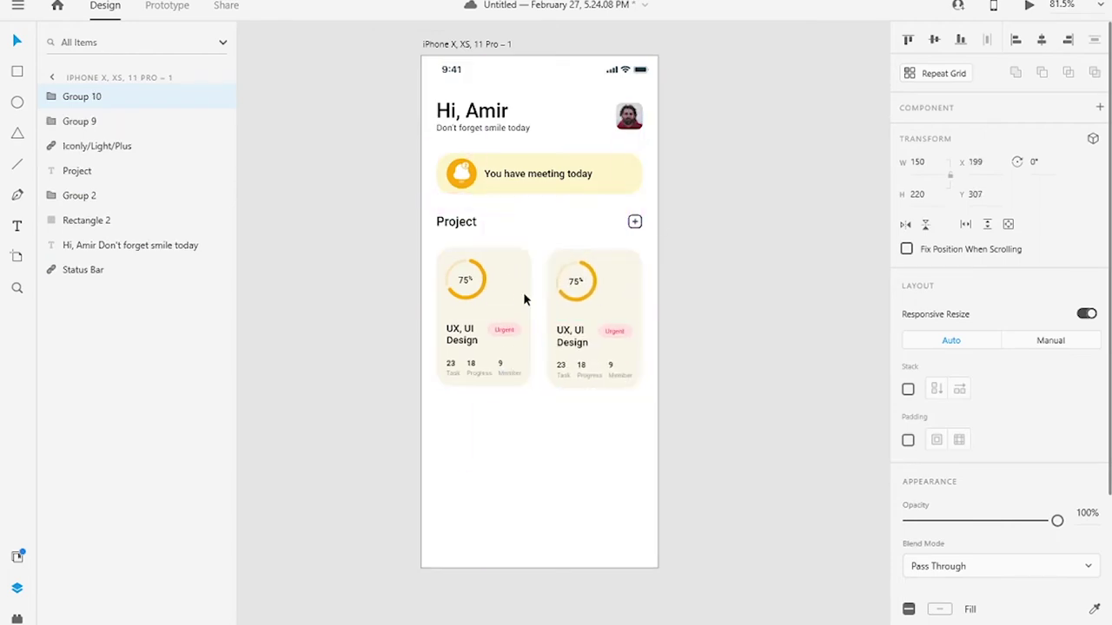
drag(521, 306, 734, 272)
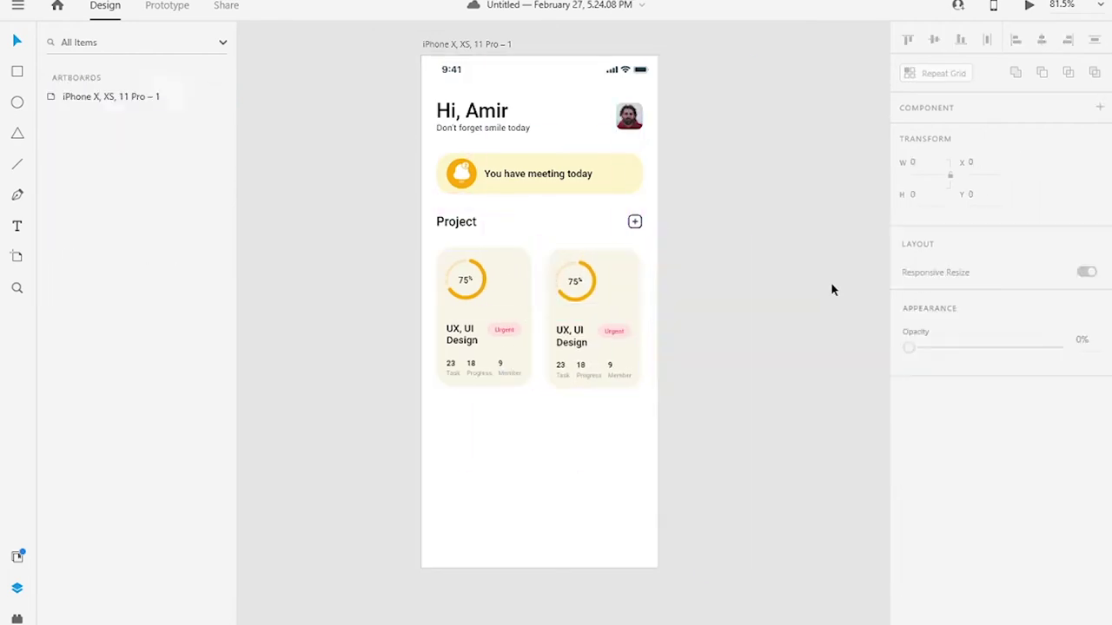
- Recolour the second project card's background to pale lavender
click(547, 297)
double_click(614, 287)
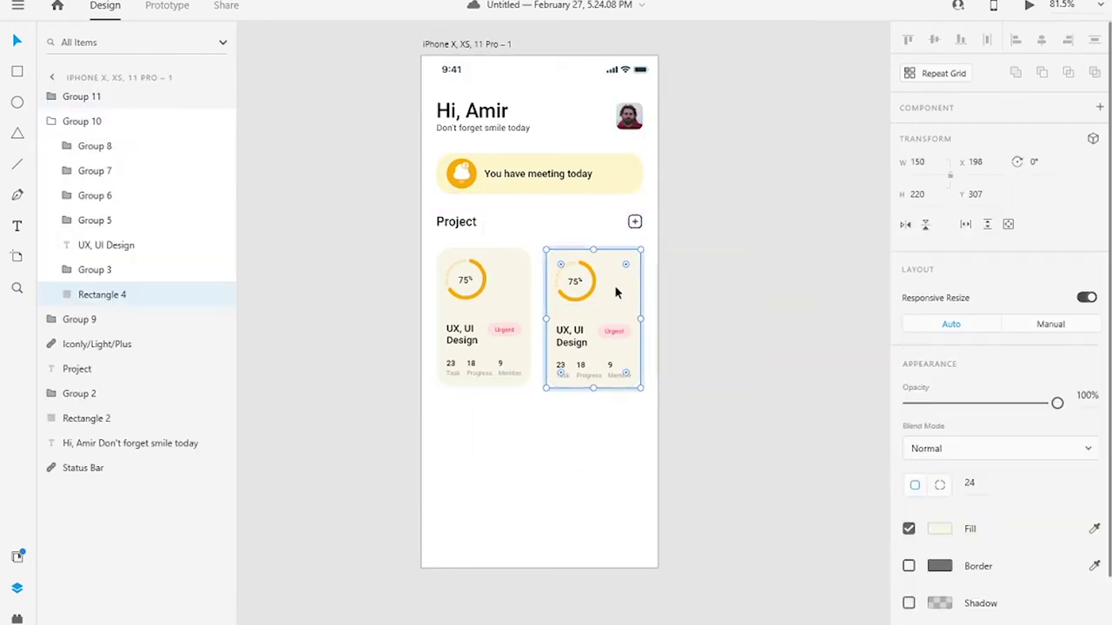
click(940, 531)
text(1fc)
key(Return)
- Change the second project card's title to "Home work"
double_click(571, 334)
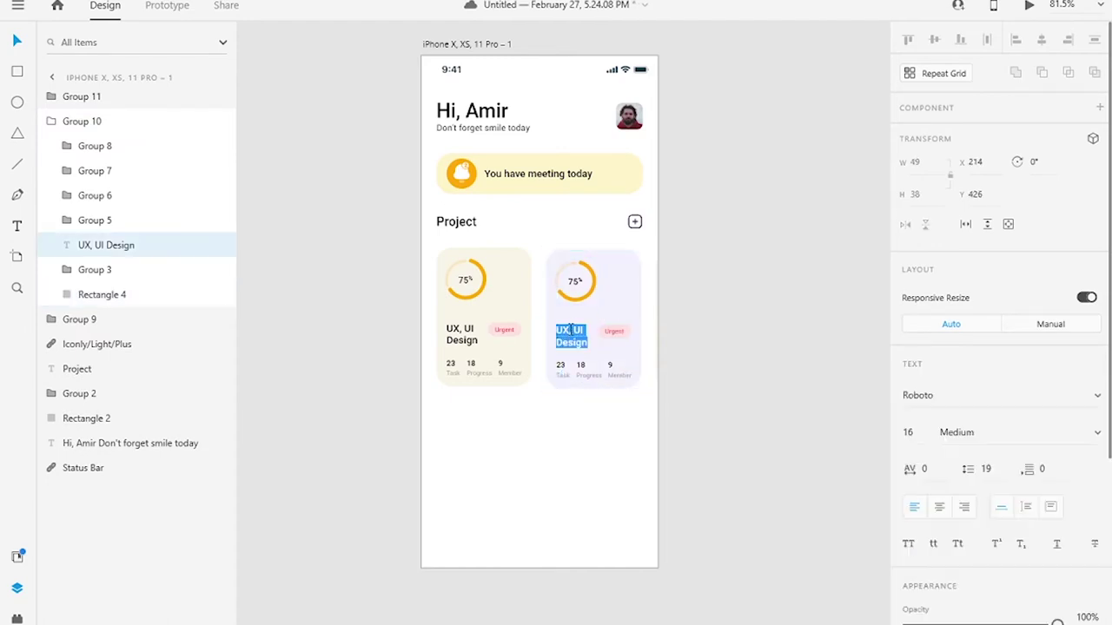
text(Un)
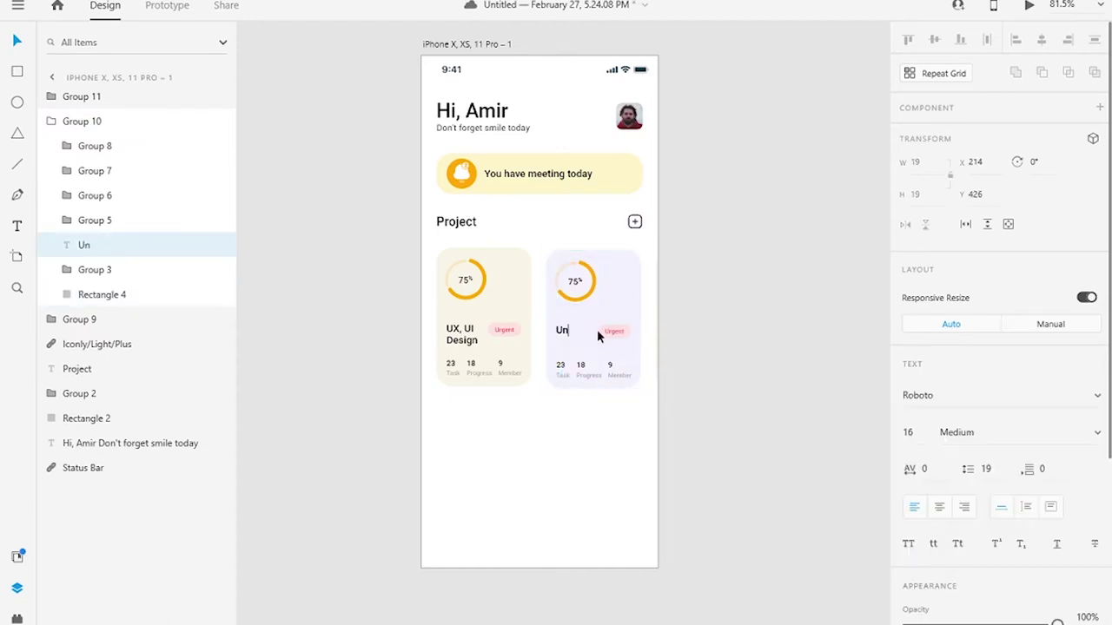
text(iverciy)
key(BackSpace)
key(BackSpace)
key(BackSpace)
key(BackSpace)
key(BackSpace)
key(BackSpace)
key(BackSpace)
key(BackSpace)
key(BackSpace)
text(Home work)
- Replace the second card's badge text with centred "New" and fit the pink pill more tightly around it
click(615, 326)
click(615, 327)
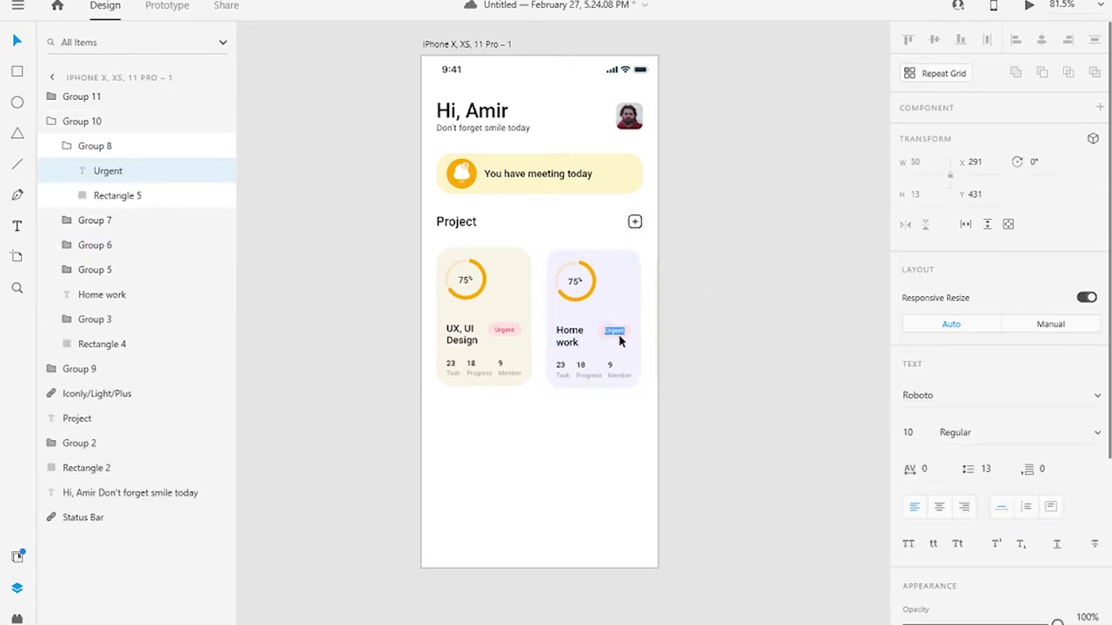
scroll(622, 328, up, 5)
double_click(622, 328)
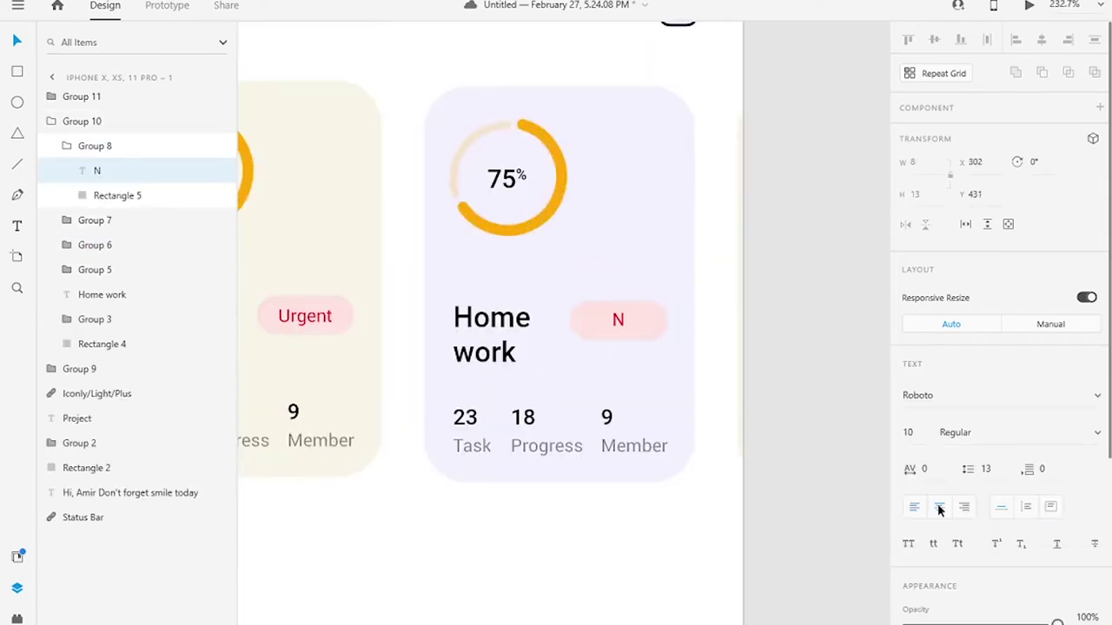
click(660, 319)
mouse_move(662, 319)
mouse_down()
mouse_move(631, 327)
mouse_move(660, 321)
mouse_up()
key(Escape)
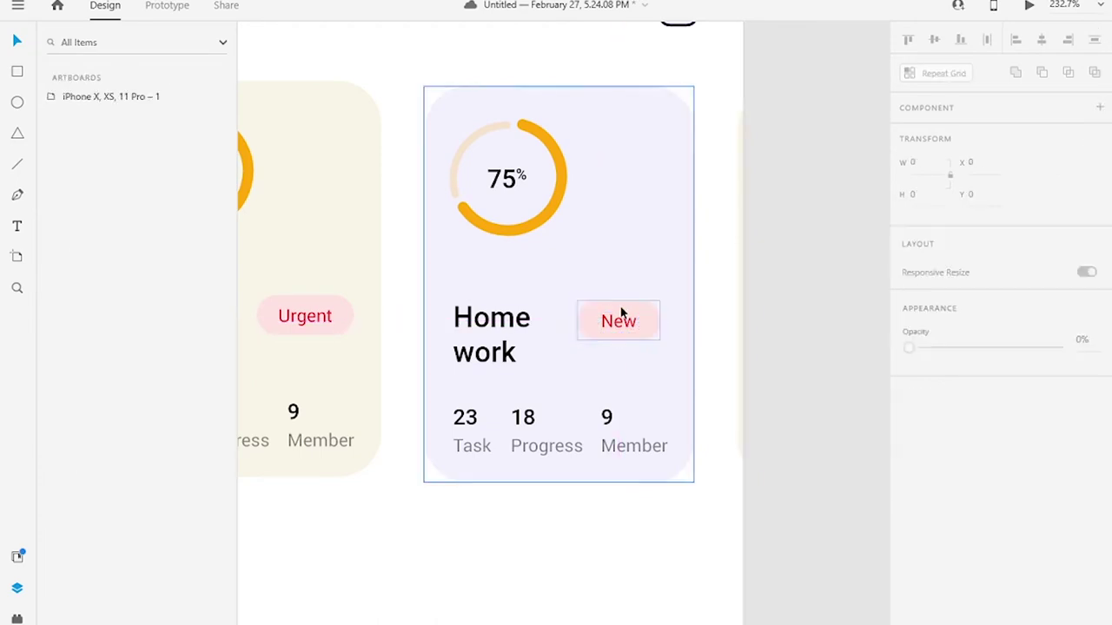
text(2)
key(Return)
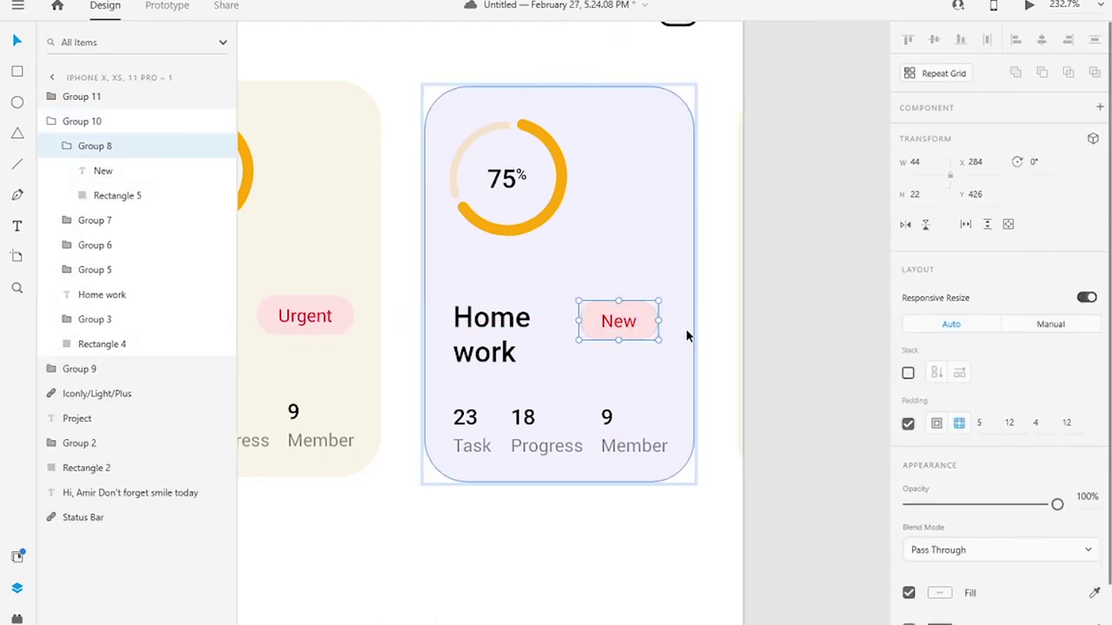
- Copy the Project heading below the cards, aligned with the original, and change its text to "Monthly Goal"
scroll(471, 293, down, 5)
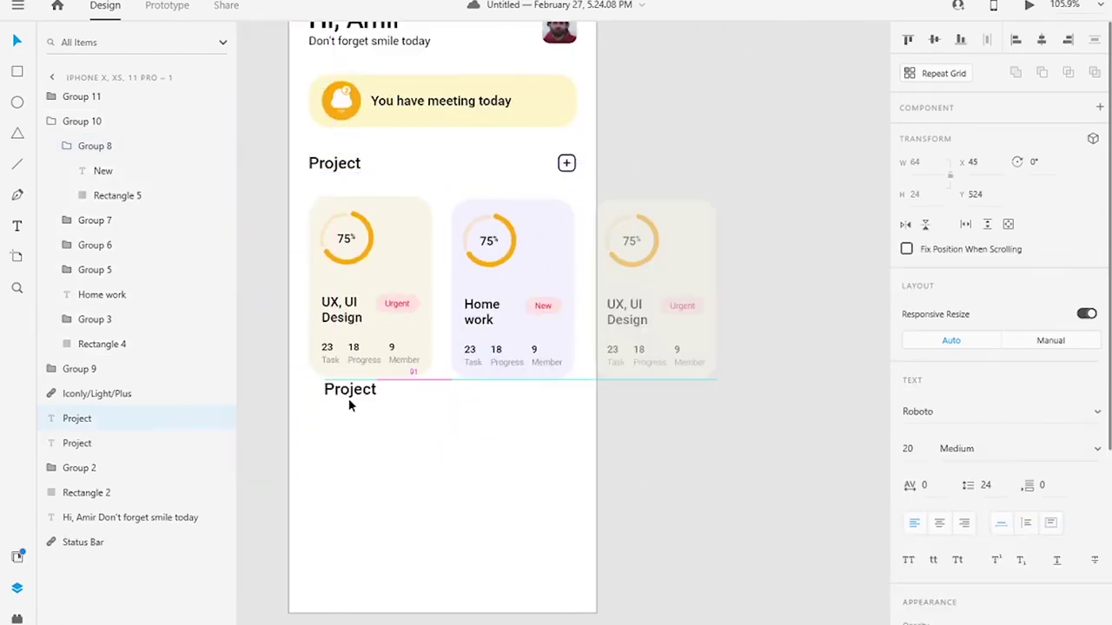
double_click(340, 411)
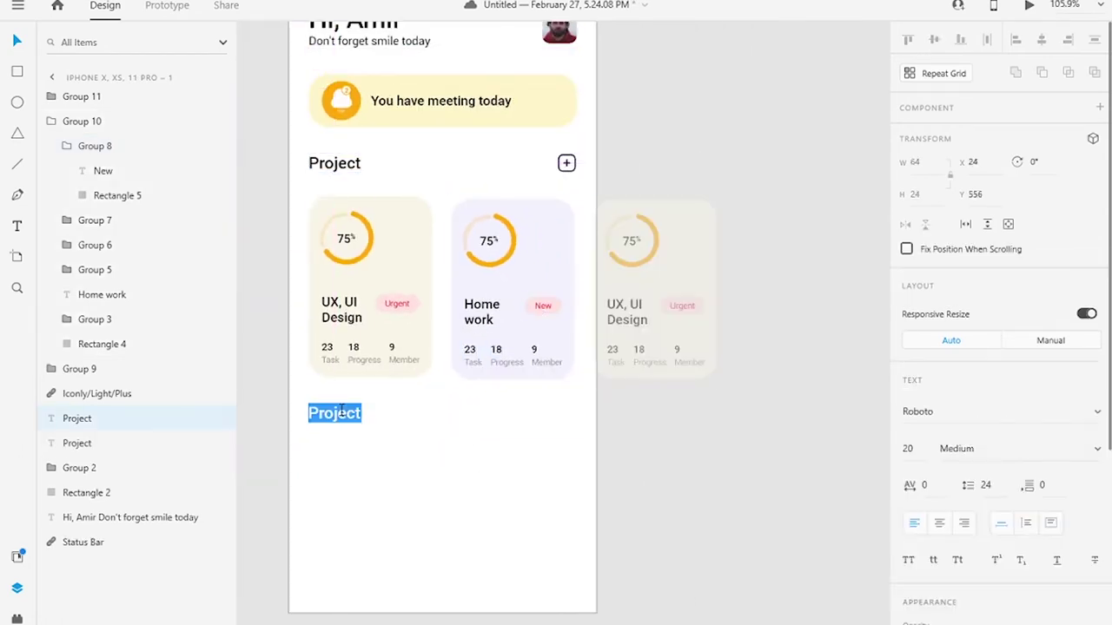
- Place the two pasteboard illustrations beneath the Monthly Goal heading, the pink one above the lavender one
scroll(478, 357, down, 5)
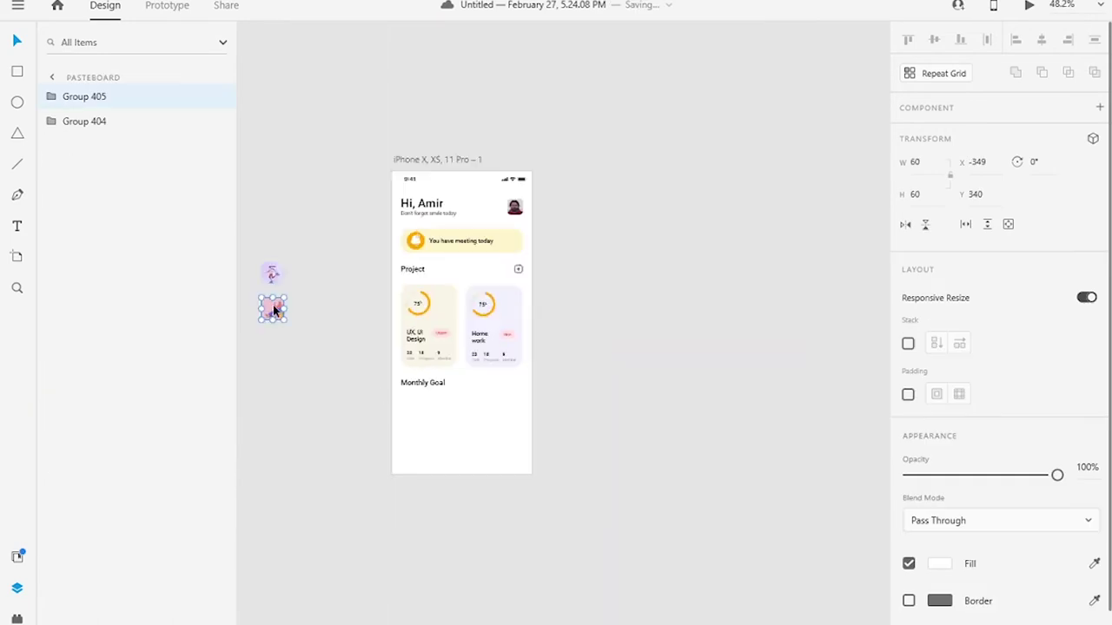
drag(273, 309, 412, 410)
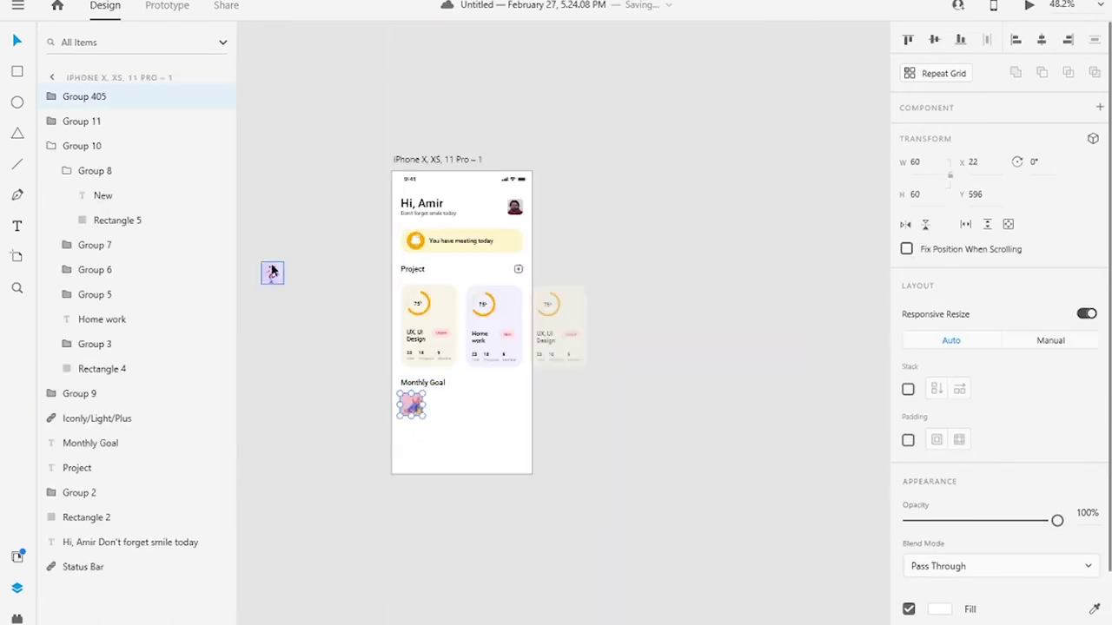
drag(271, 272, 412, 411)
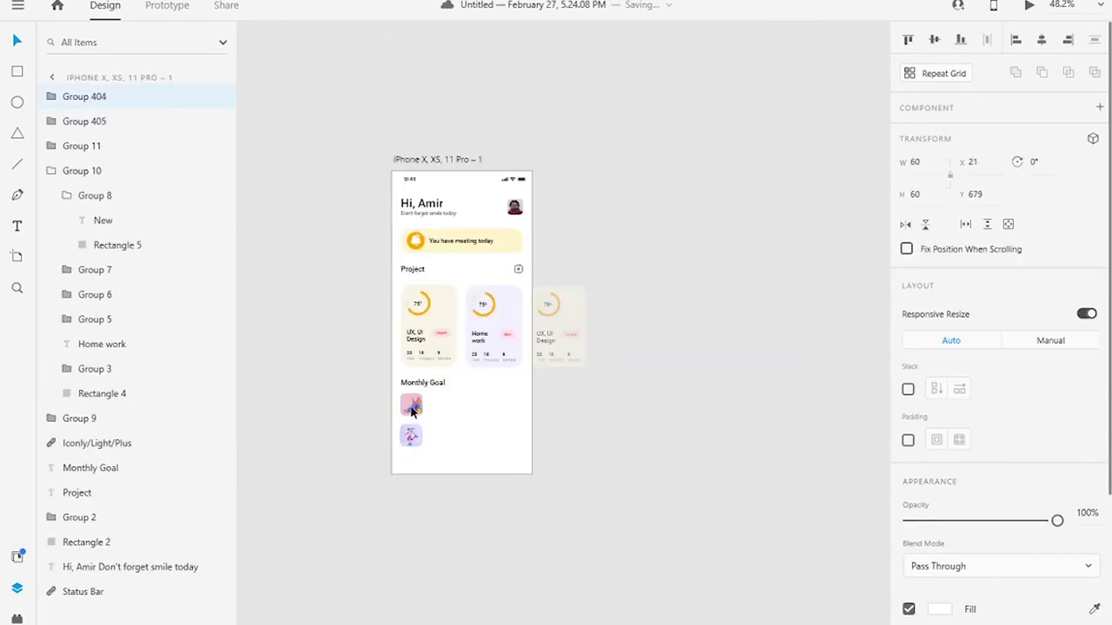
- Add the text "Listen to podcast" beside the pink illustration in Roboto Medium size 16, coloured black (000000)
key(t)
drag(449, 404, 507, 433)
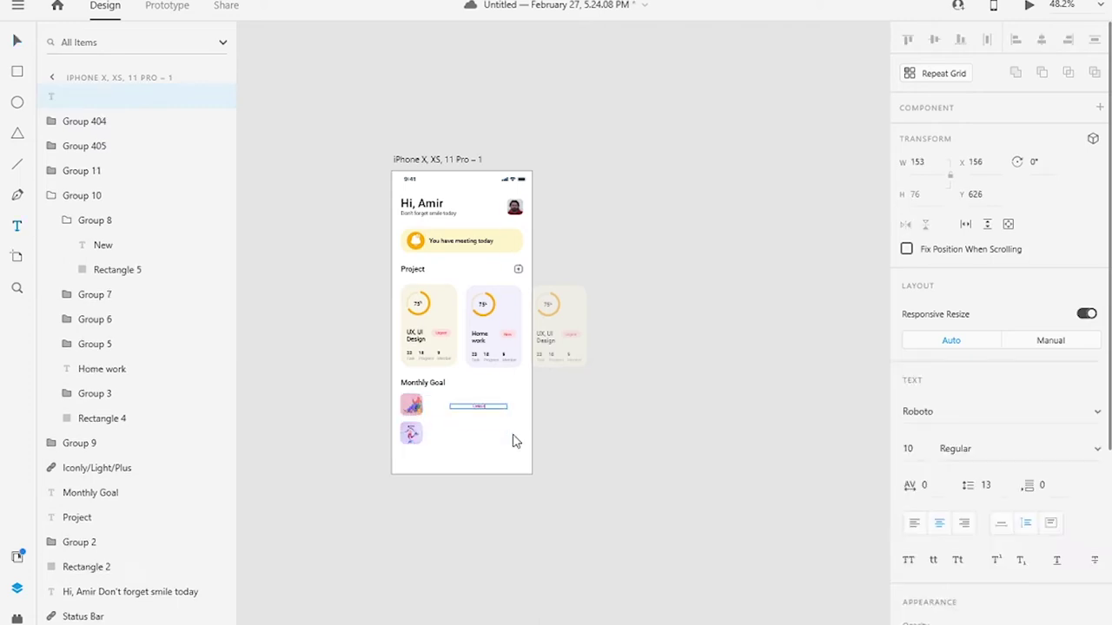
text(Listen to podcast)
key(Escape)
click(1097, 449)
click(999, 503)
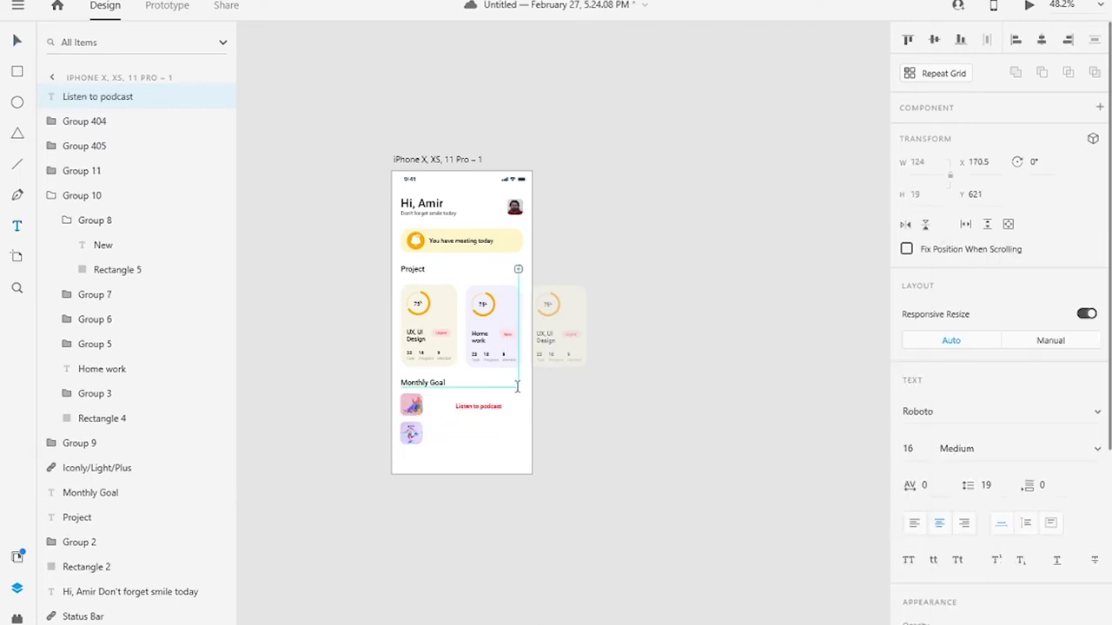
scroll(999, 434, down, 3)
scroll(478, 407, up, 5)
click(938, 460)
text(000000)
key(Escape)
- Draw a borderless 252 by 8 progress track beside the pink illustration, filled with the pale yellow of the card's progress ring
key(r)
drag(338, 379, 605, 391)
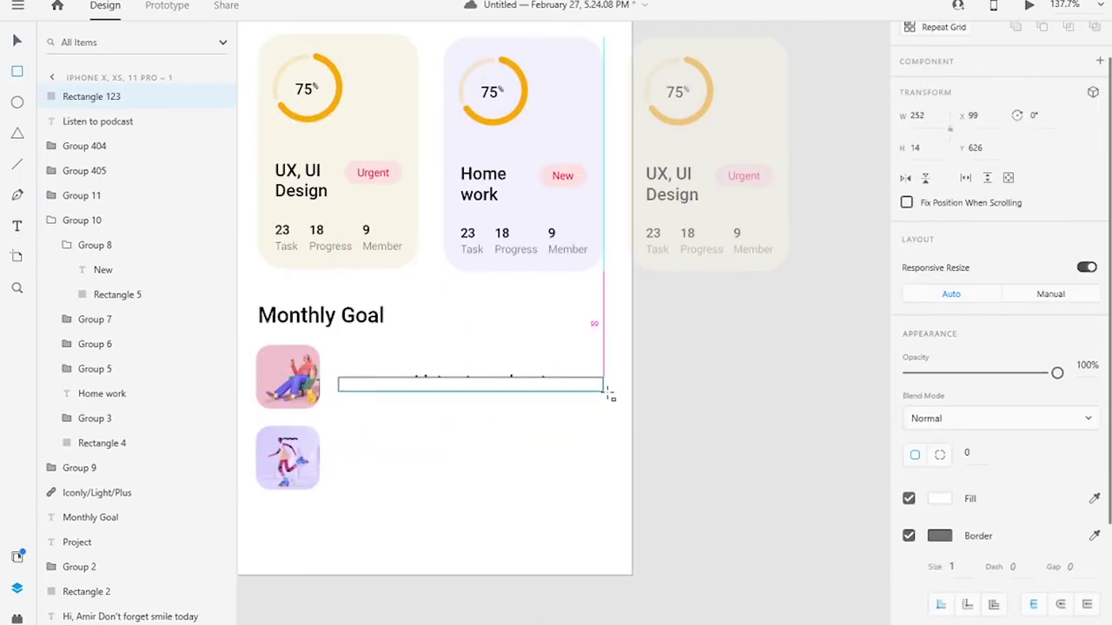
drag(473, 379, 470, 381)
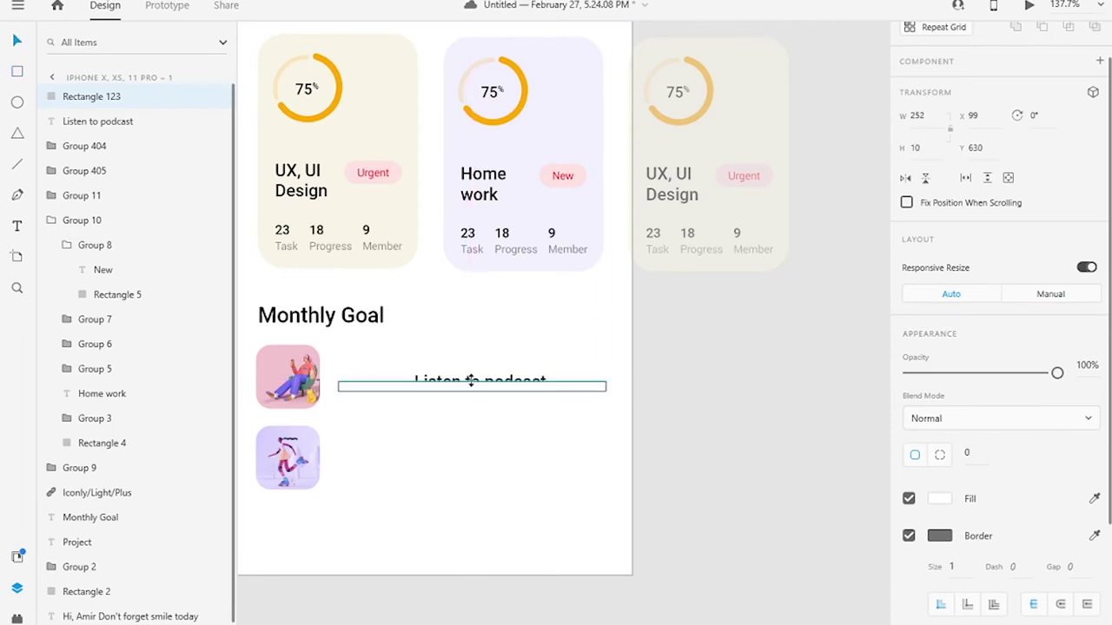
scroll(469, 390, up, 3)
click(916, 147)
text(8)
click(908, 536)
scroll(632, 326, down, 5)
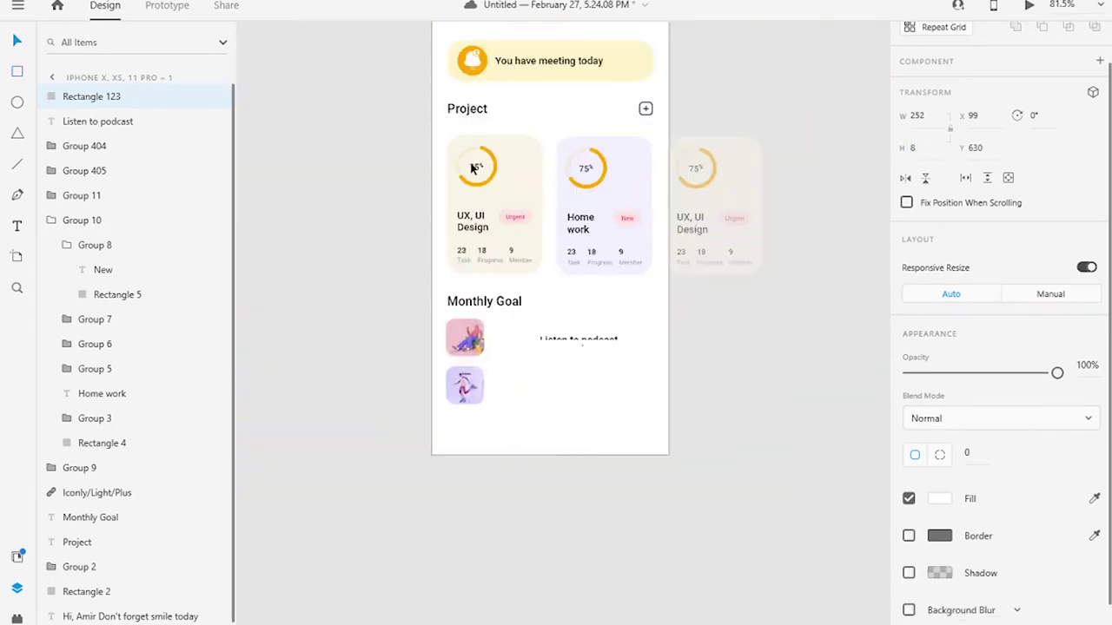
scroll(457, 177, up, 3)
click(456, 178)
scroll(280, 397, up, 5)
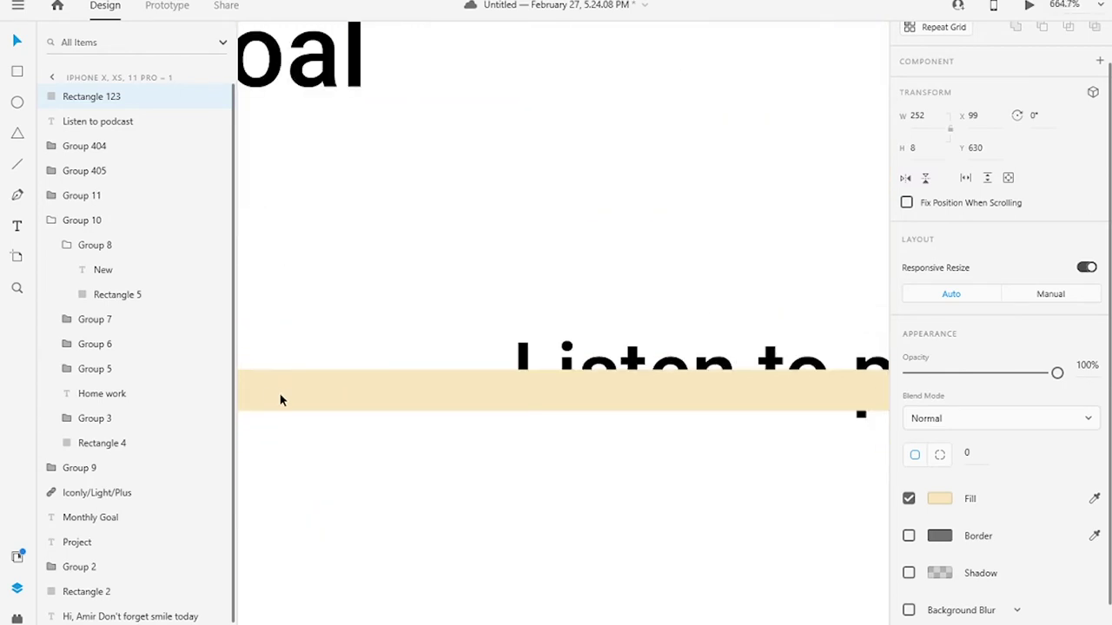
- Round the progress track's corners to 4, move it to X 98, Y 626 and set its width to 253
scroll(404, 363, down, 2)
scroll(405, 363, down, 4)
drag(337, 339, 312, 337)
click(938, 113)
text(25)
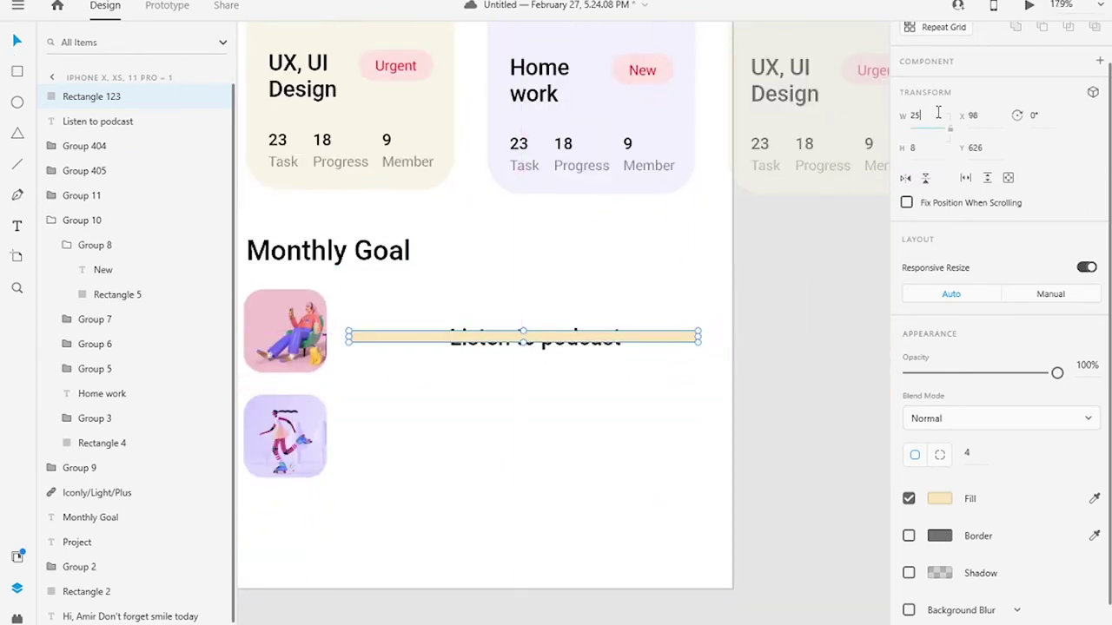
text(3)
- Overlay an orange copy of the progress track about 159 wide and group it with the pale track
key(ctrl+d)
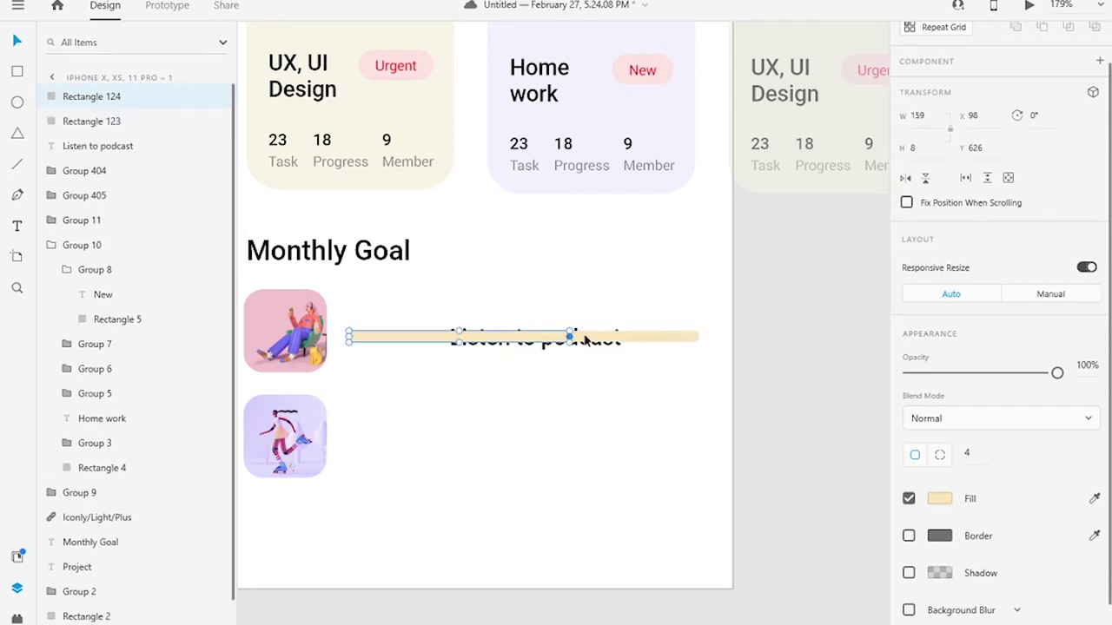
click(938, 498)
shift+click(82, 126)
key(ctrl+g)
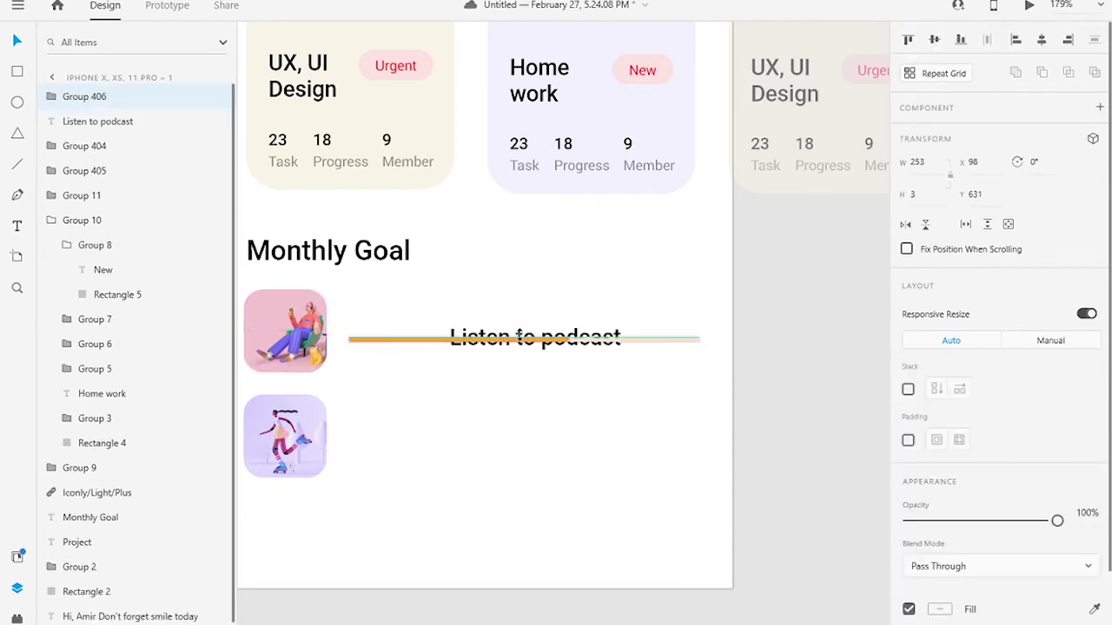
- Move the "Listen to podcast" title above the start of the progress bar and add a "13/26" counter text
drag(486, 341, 398, 315)
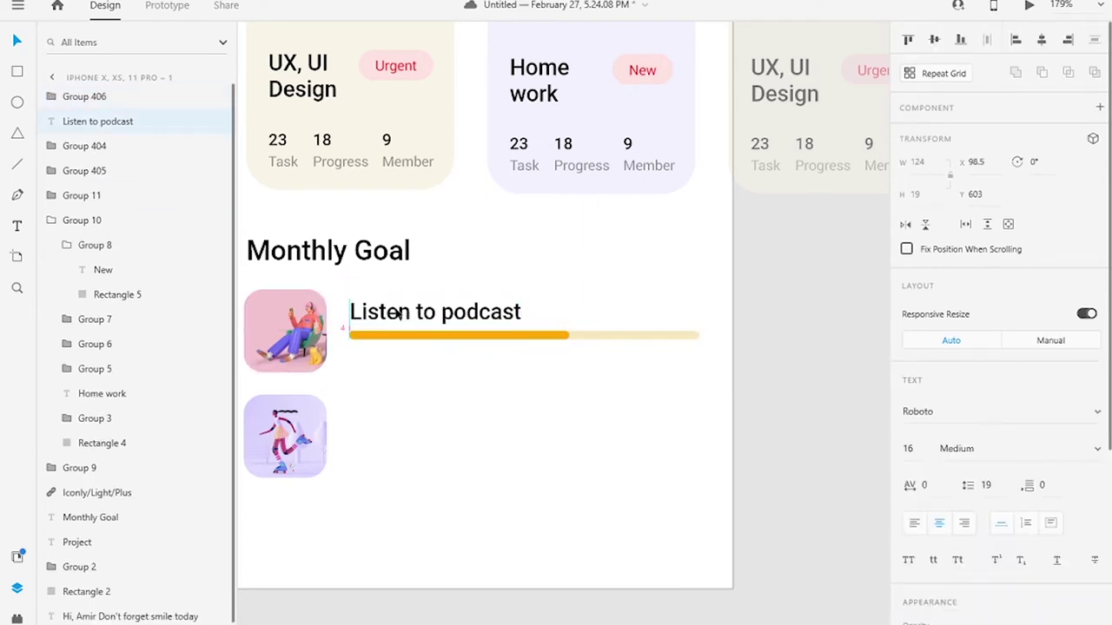
drag(507, 367, 573, 394)
text(13/26)
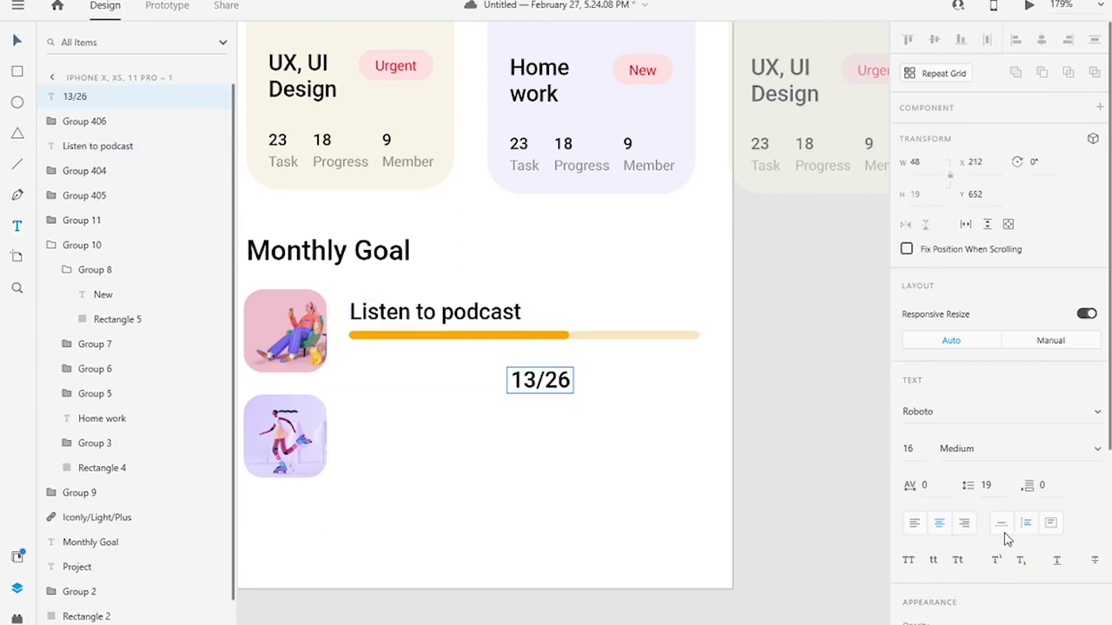
- Style the 13/26 counter as Regular size 10 with 50% opacity
click(908, 449)
text(10)
click(956, 448)
click(958, 353)
scroll(999, 434, down, 2)
drag(1062, 458, 987, 458)
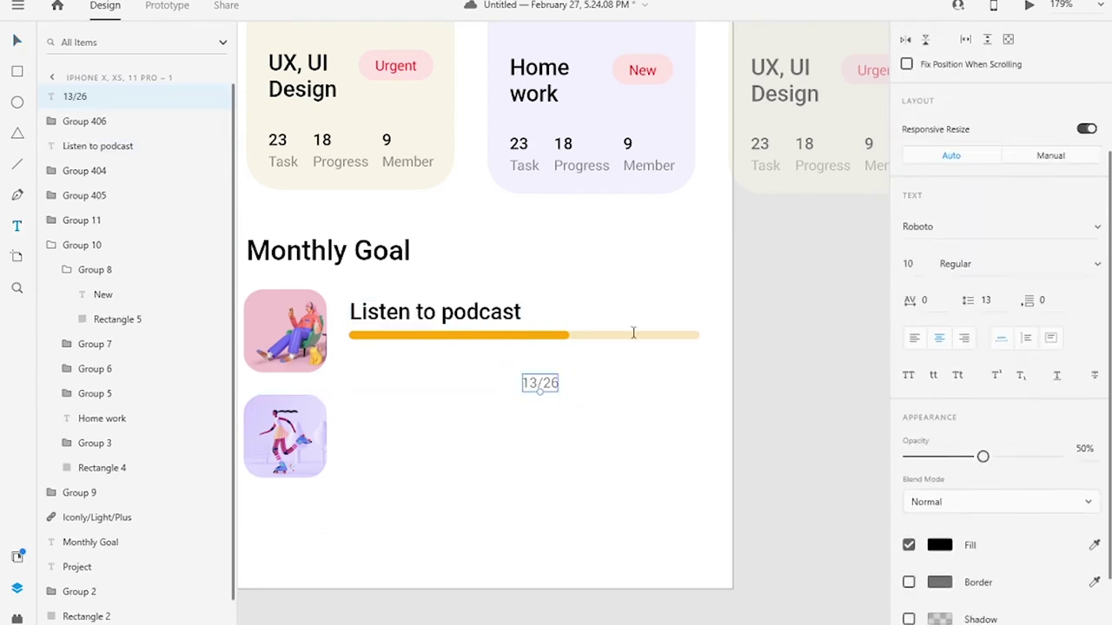
- Place the counter above the progress bar's far end, bottom-align it with the podcast title and group the goal row
drag(648, 313, 663, 313)
shift+click(451, 317)
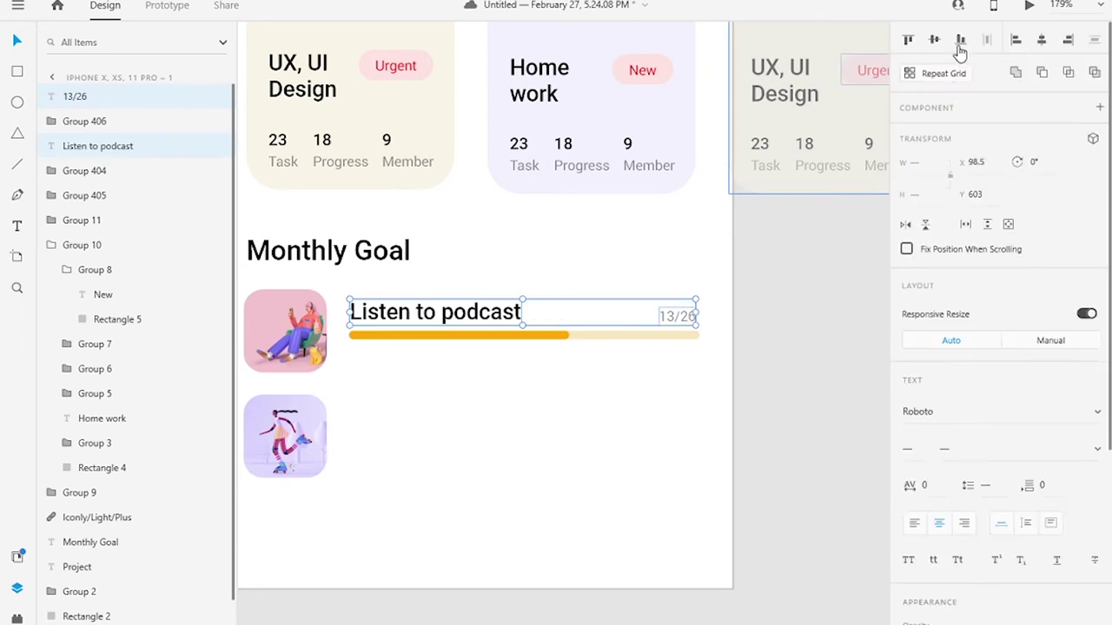
key(ctrl+g)
- Duplicate the podcast goal row beside the lavender illustration and change the copy's title to "Work out"
drag(454, 329, 443, 432)
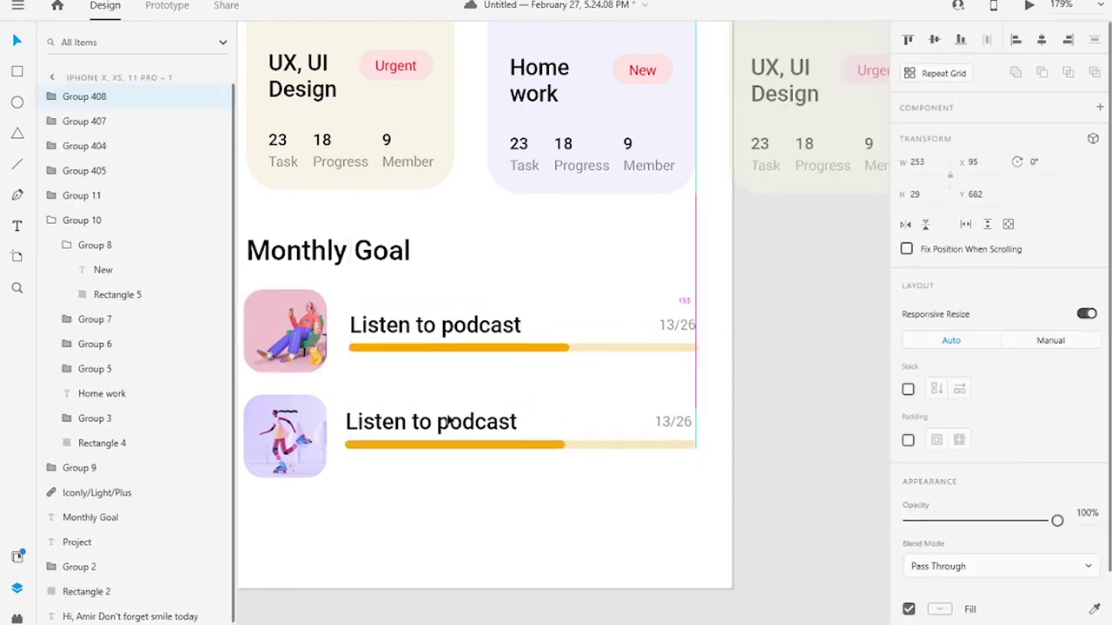
double_click(443, 431)
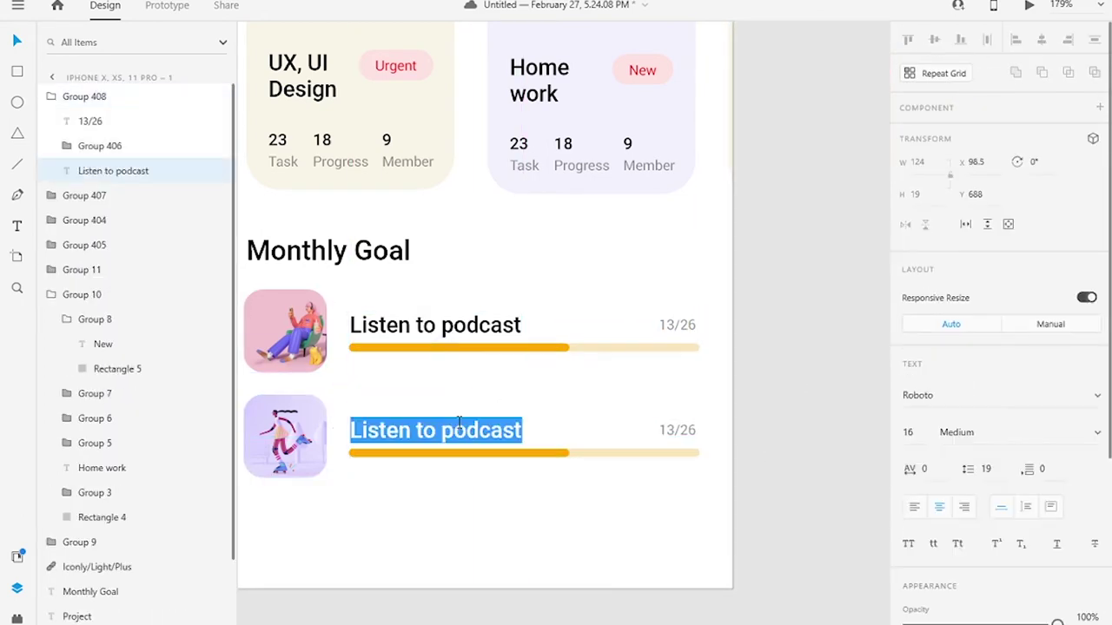
text(Wo)
key(ctrl+z)
text(Work out)
key(Escape)
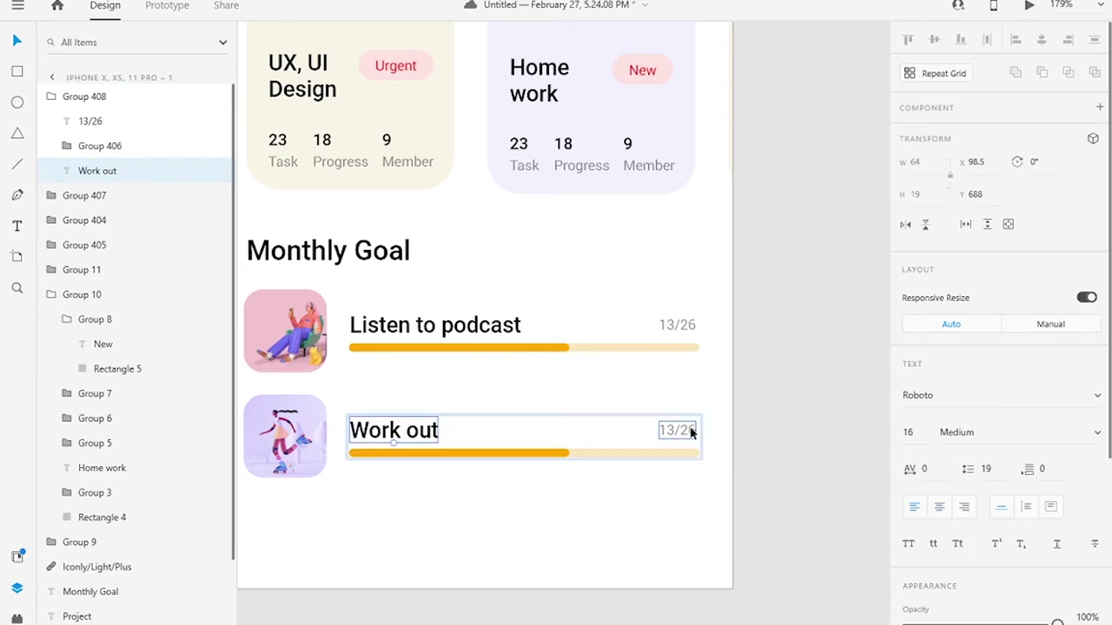
- Change the Work out row's counter to "10/30"
double_click(690, 429)
key(BackSpace)
key(BackSpace)
text(0)
- Shorten the orange part of the Work out progress bar to about 40% of its track
double_click(568, 453)
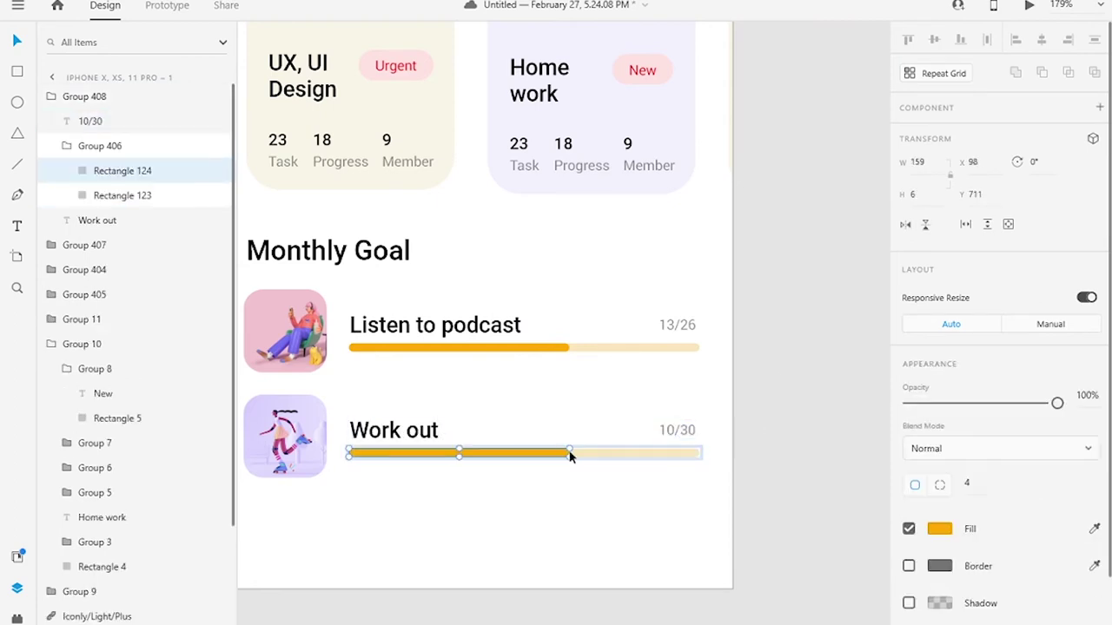
drag(568, 454, 583, 478)
scroll(568, 434, up, 3)
scroll(618, 258, down, 3)
scroll(618, 258, down, 5)
click(660, 227)
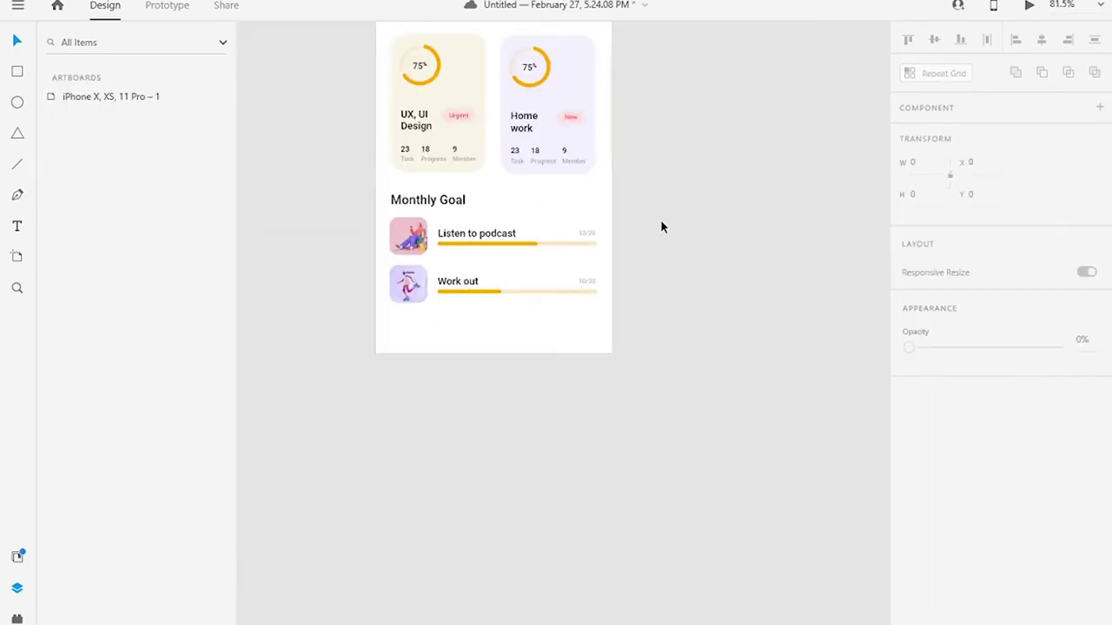
- Draw a borderless white 375 by 64 bar along the artboard's lower edge with both upper corners rounded to 16
drag(375, 323, 611, 353)
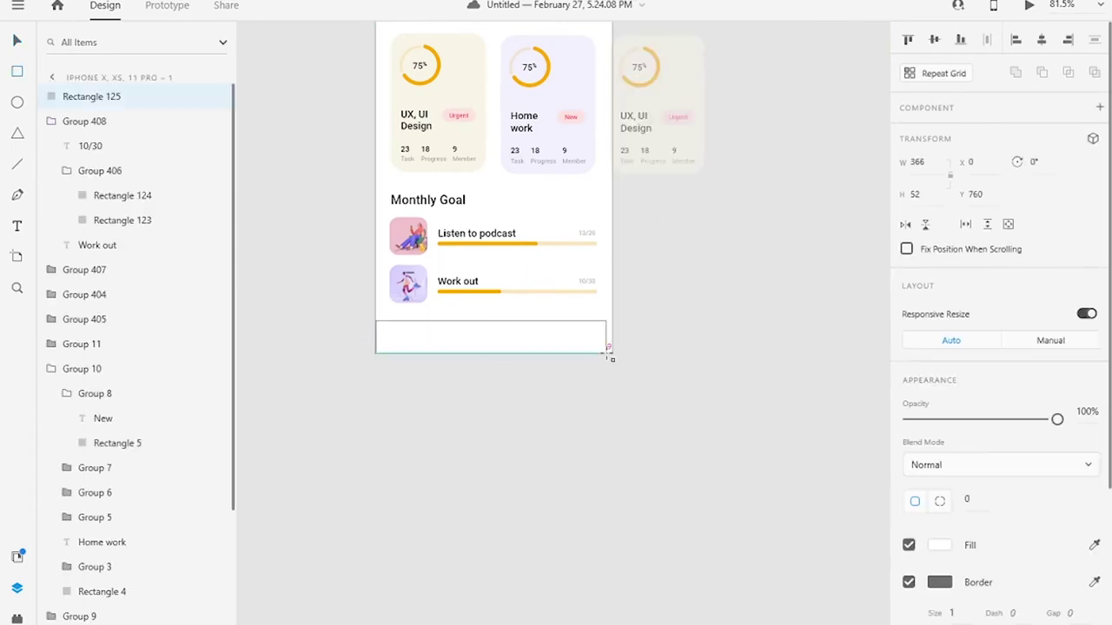
key(v)
click(475, 333)
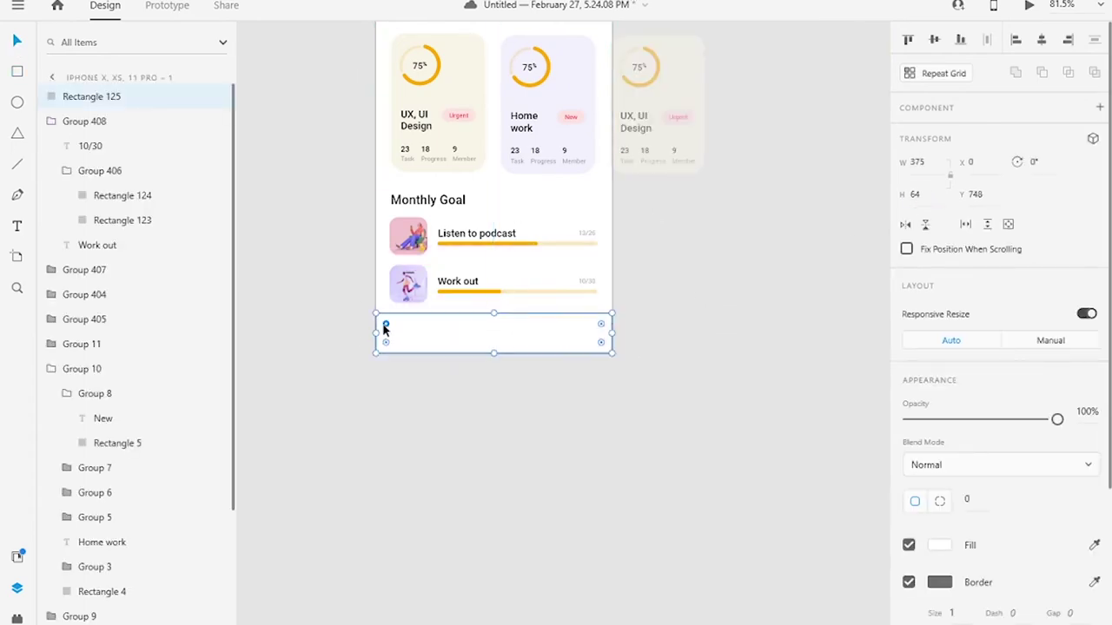
text(16)
key(Tab)
text(16)
click(908, 545)
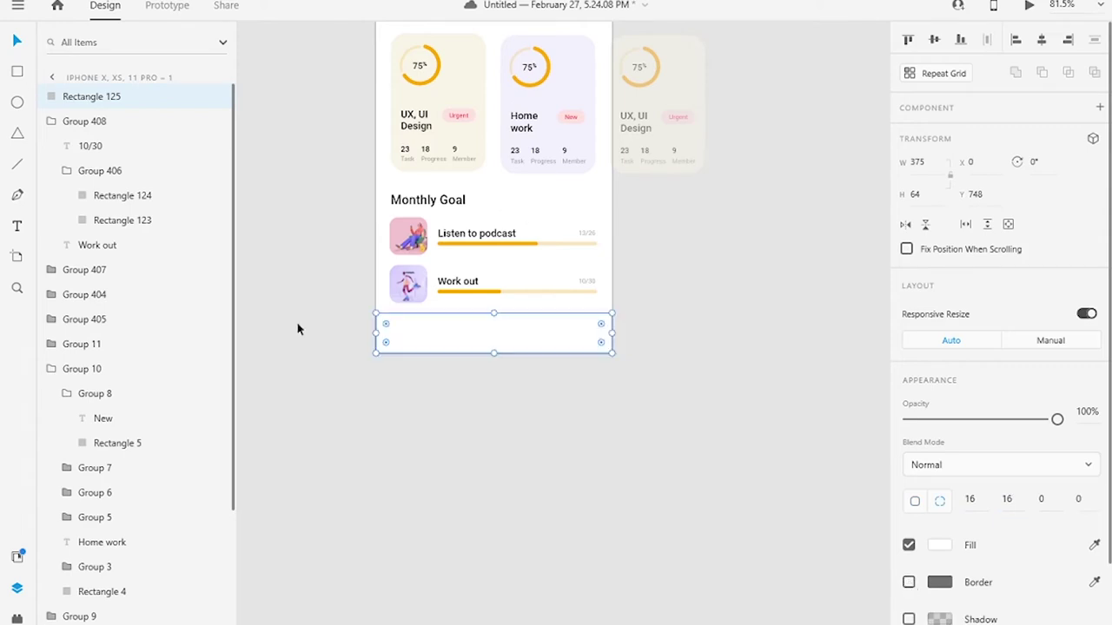
- Give the white bottom bar a shadow with X 0, Y -3 and blur 6, and adjust the shadow colour
scroll(950, 574, down, 2)
click(909, 536)
click(1003, 567)
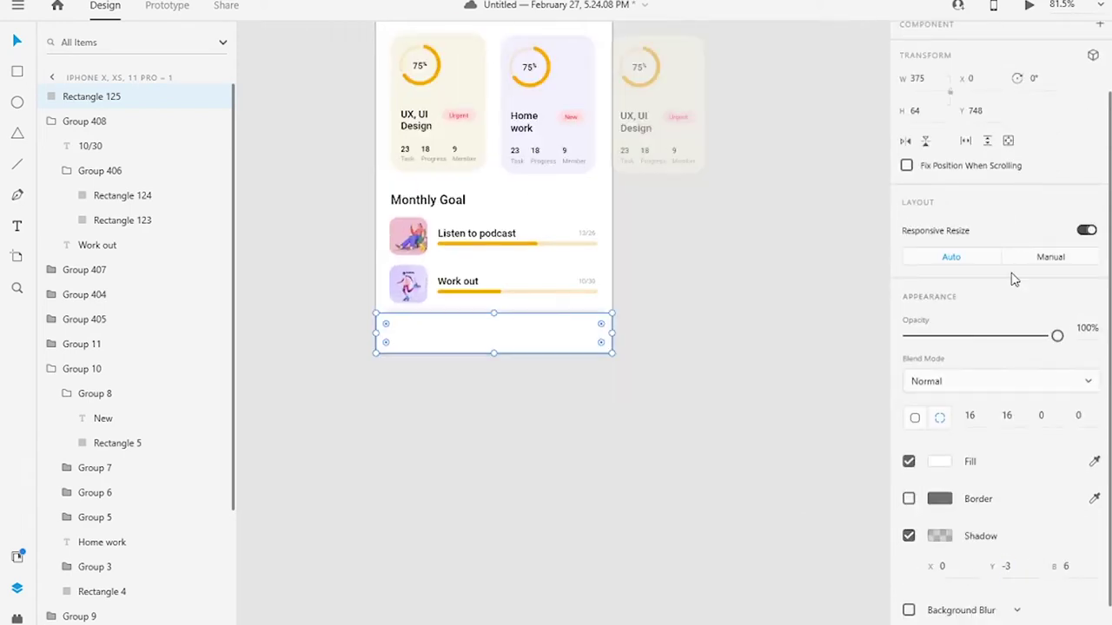
click(939, 535)
drag(724, 478, 729, 444)
key(Escape)
key(Escape)
- Draw a borderless 375 by 812 background filled #F6F8FA behind all artboard content, and recolour the white bottom bar's shadow to #C5A2A2
scroll(491, 44, down, 3)
key(r)
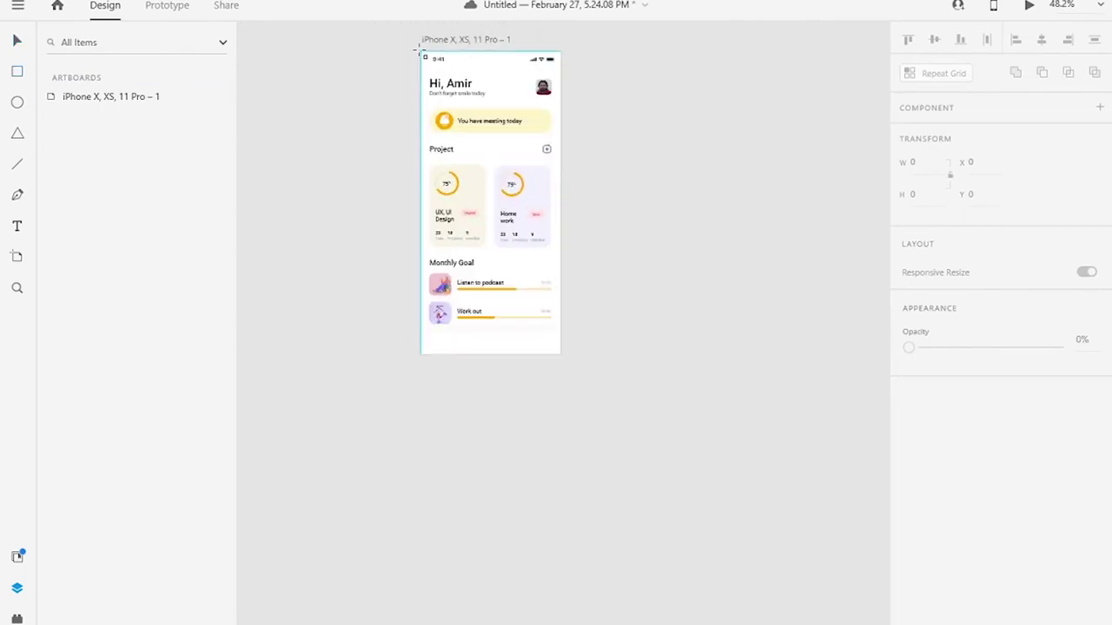
drag(420, 51, 561, 353)
drag(91, 97, 99, 613)
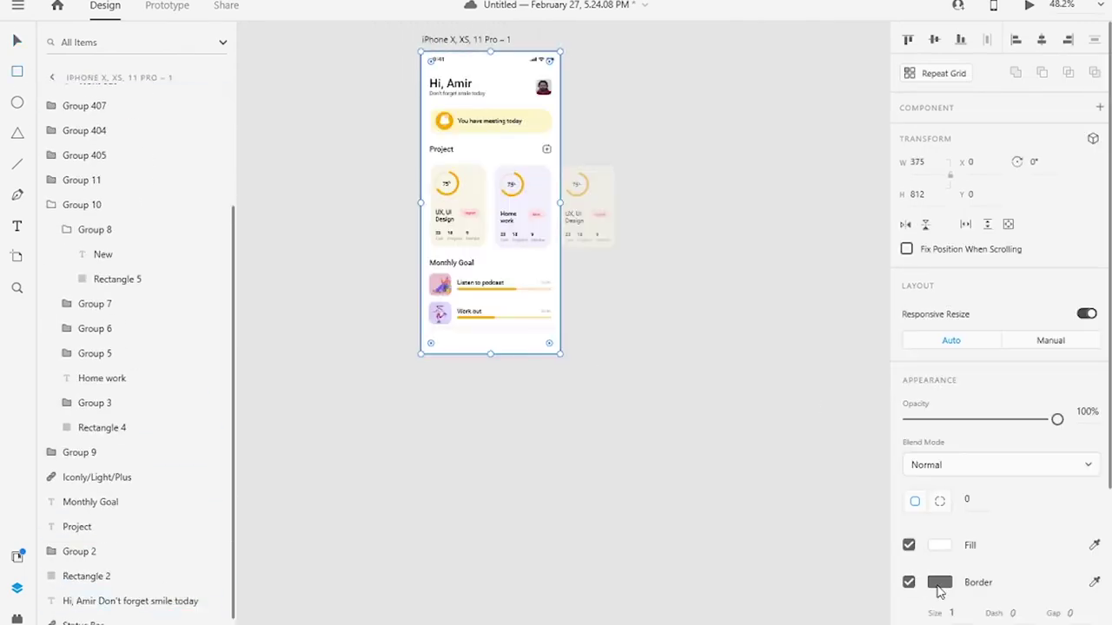
click(939, 546)
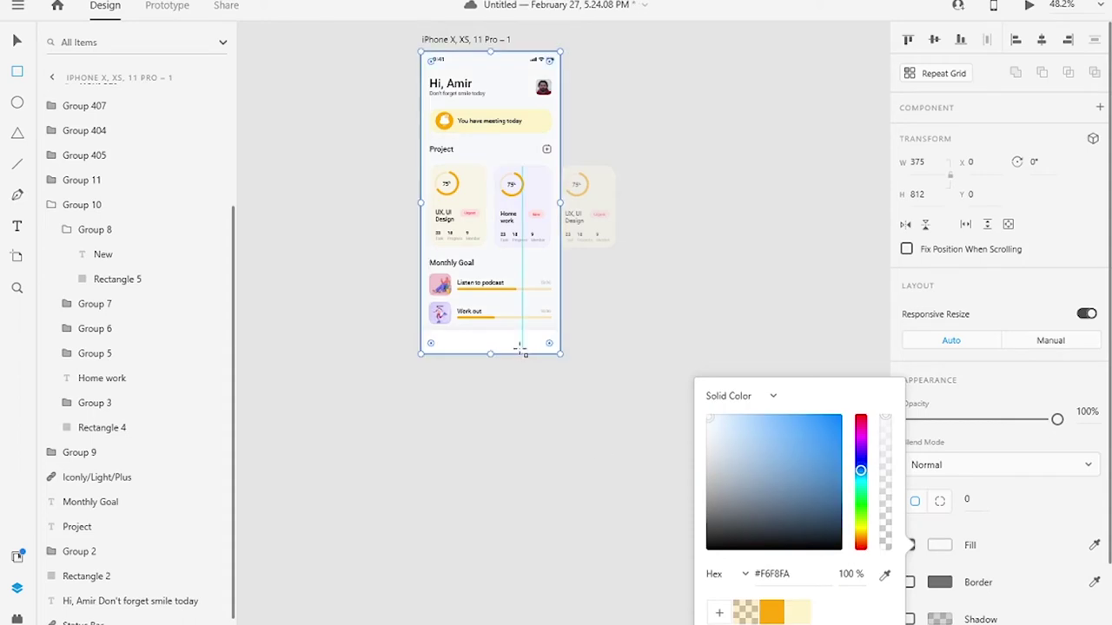
key(Escape)
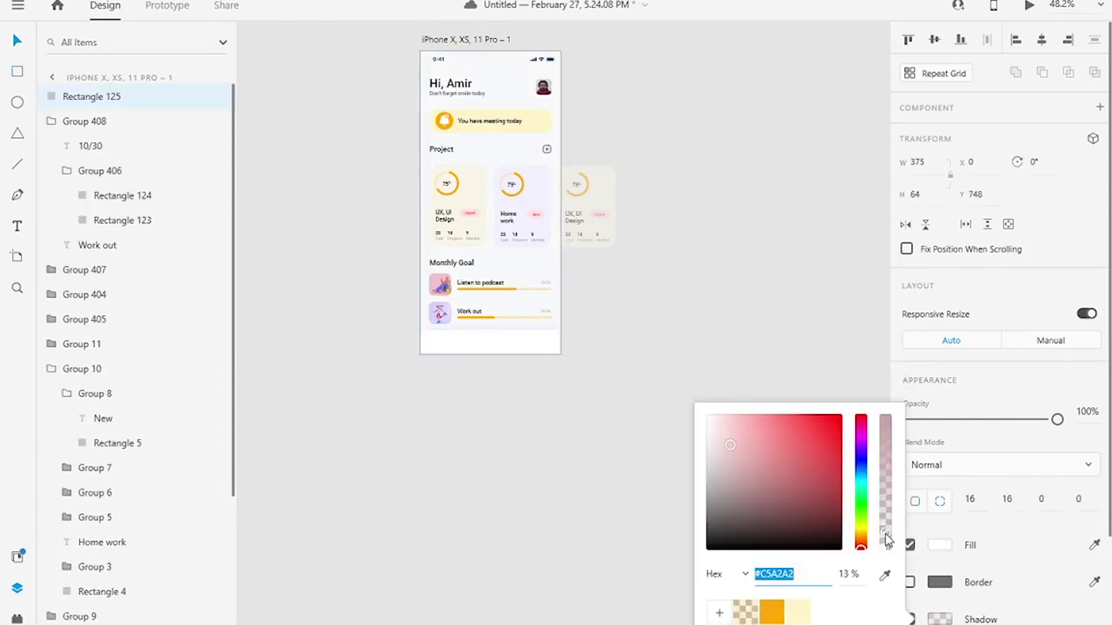
click(416, 396)
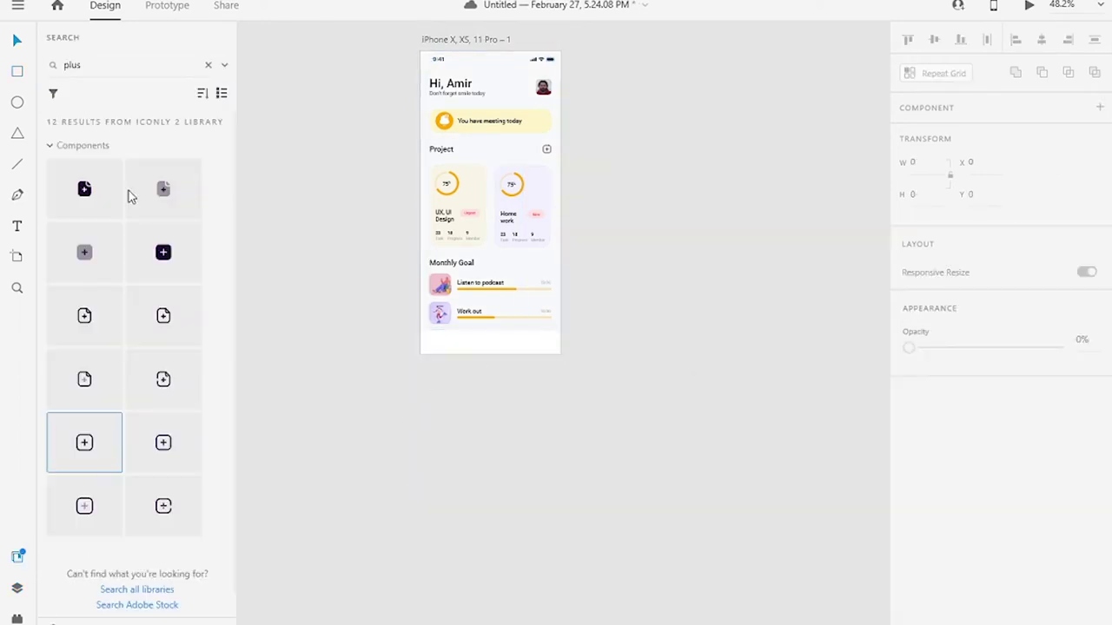
- Find outlined profile, chat and calendar icons in the icon library and place them from right to left on the white bottom bar
double_click(92, 65)
text(profi)
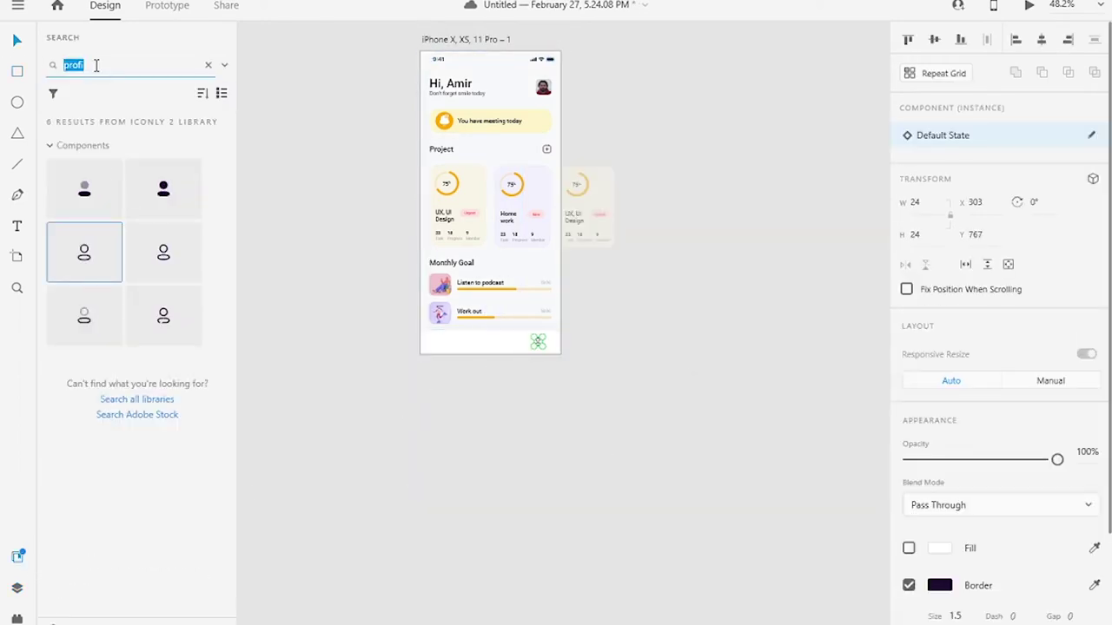
text(chat)
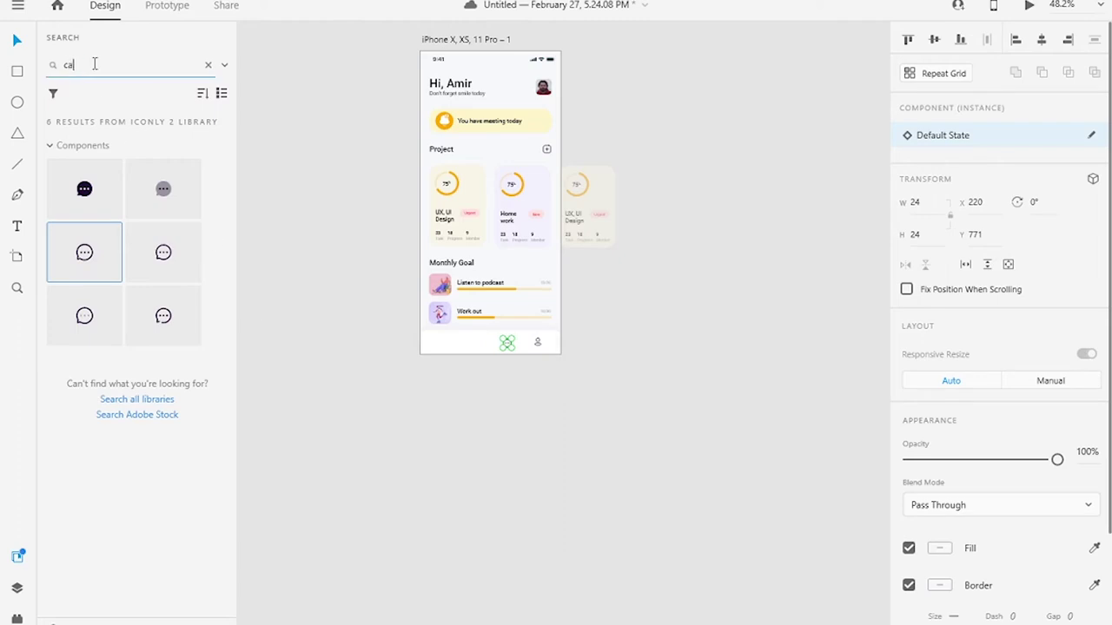
text(l)
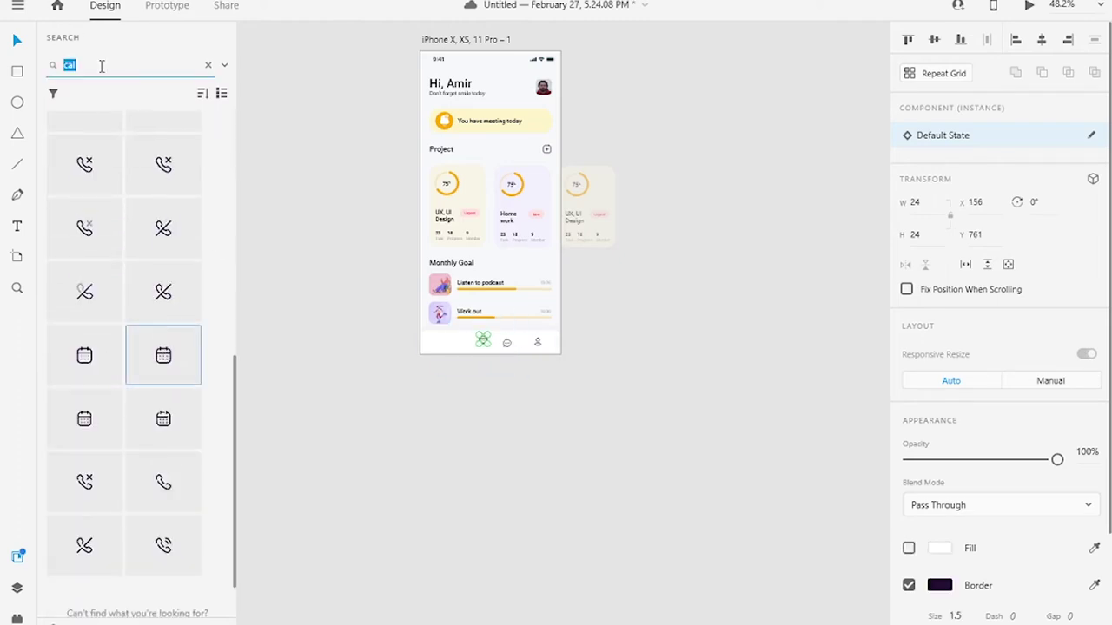
- Find the solid document icon in the library, place it at the bottom bar's left end and fill it with 000000
text(doc)
drag(84, 188, 408, 325)
scroll(447, 348, up, 5)
click(939, 548)
text(000000)
click(417, 323)
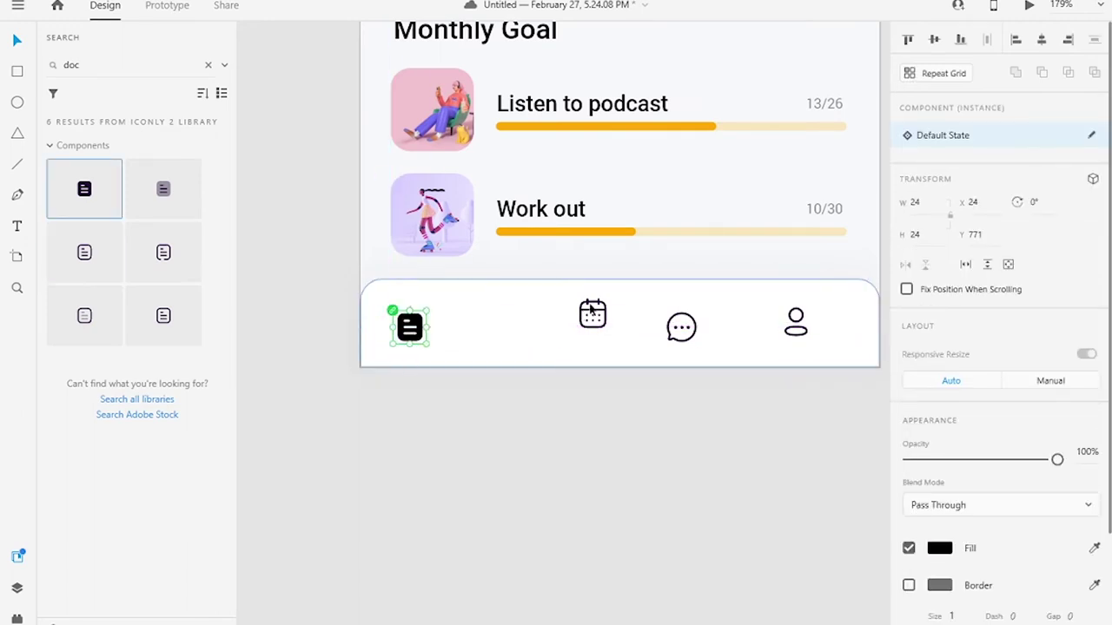
- Align the four bottom bar icons on one line and space them evenly between the left and right margins
drag(591, 308, 510, 310)
drag(796, 323, 828, 325)
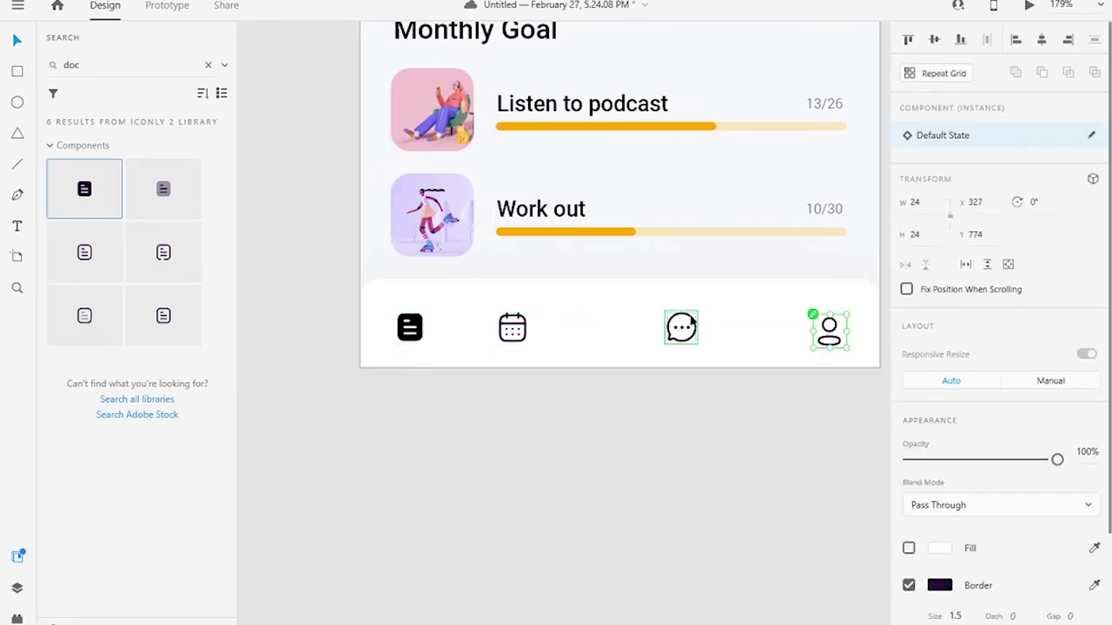
key(ctrl+a)
key(ctrl+shift+h)
click(515, 385)
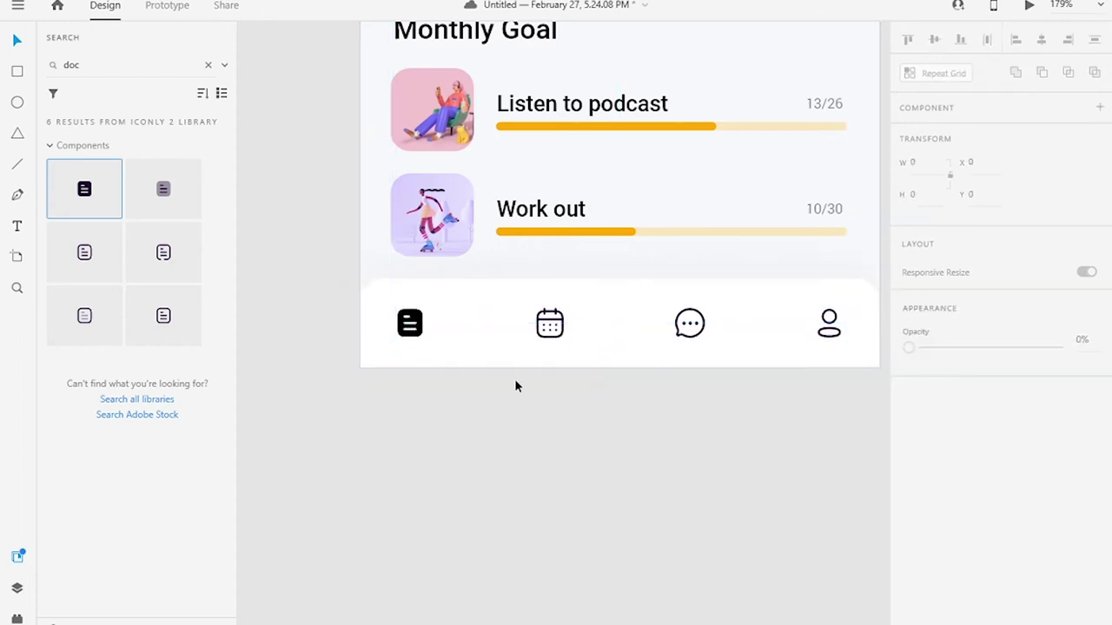
- Draw a borderless black 4 by 4 dot centred just below the document icon in the bottom bar
scroll(515, 385, down, 5)
scroll(451, 243, up, 5)
key(e)
click(453, 242)
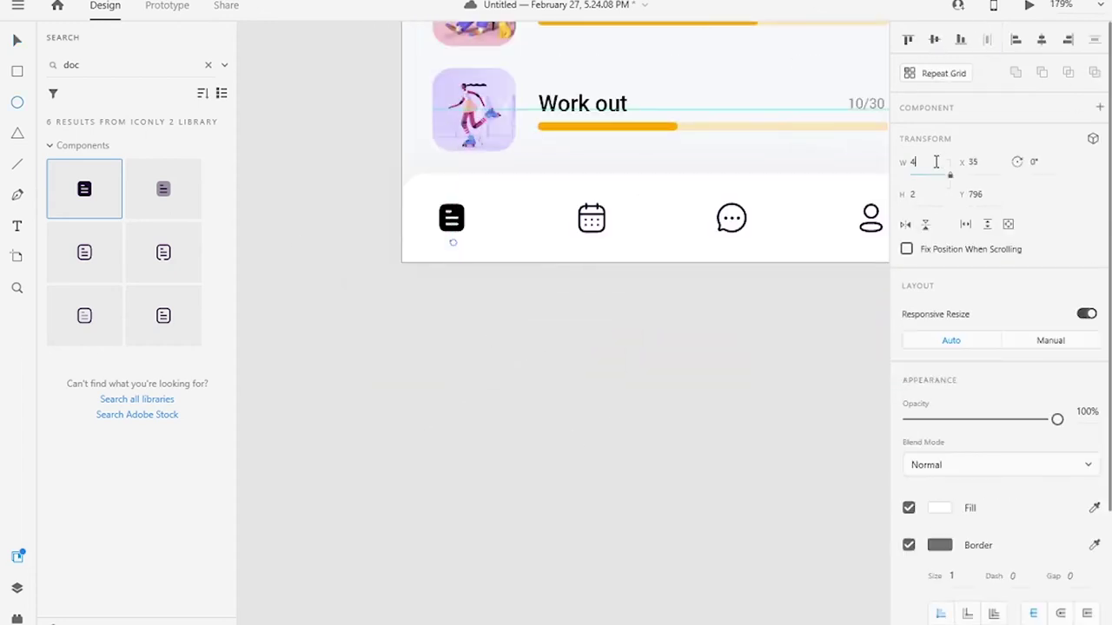
click(939, 508)
click(680, 553)
- Duplicate the home artboard and line the copy up beside the original
key(ctrl+0)
click(692, 133)
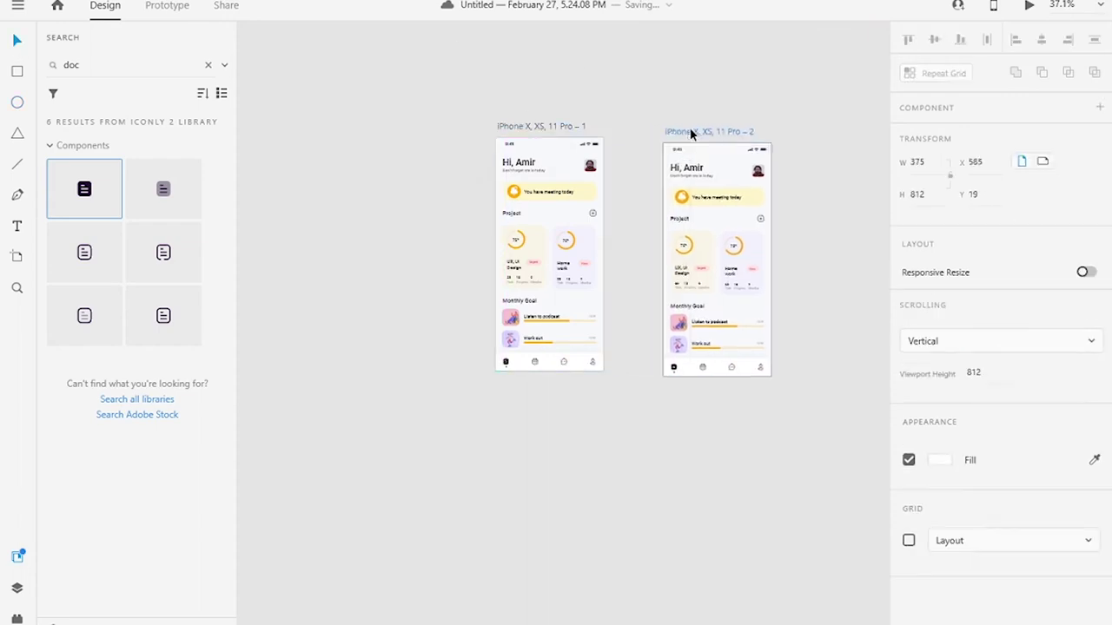
drag(693, 133, 667, 127)
- Delete the banner, project cards, Monthly Goal rows and the entire bottom navigation from the second artboard, keeping its background
key(ctrl+a)
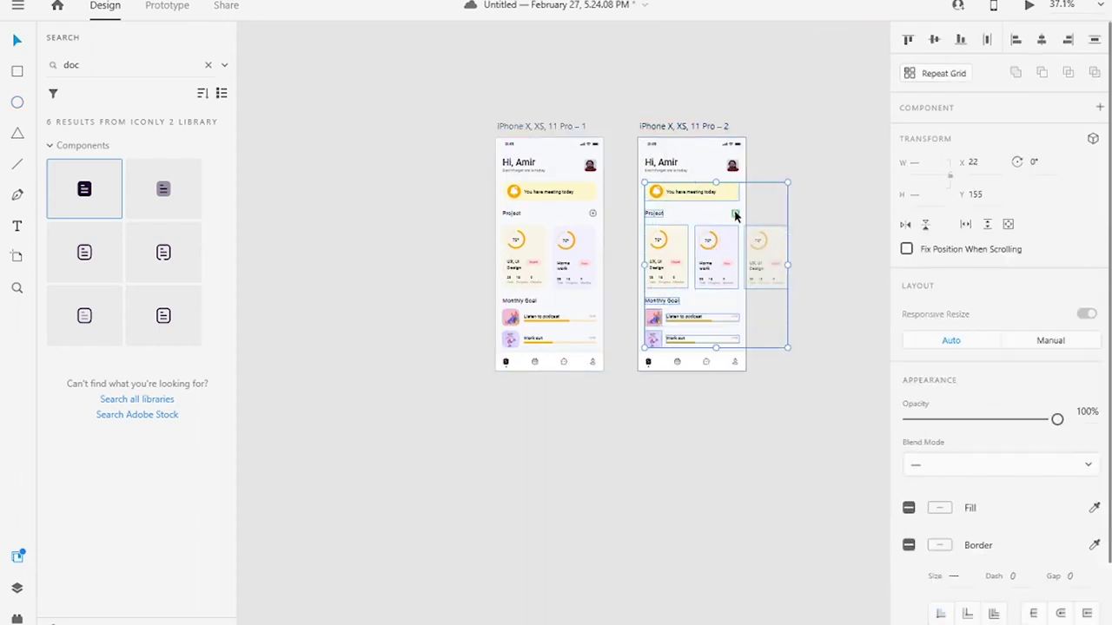
key(Delete)
click(643, 371)
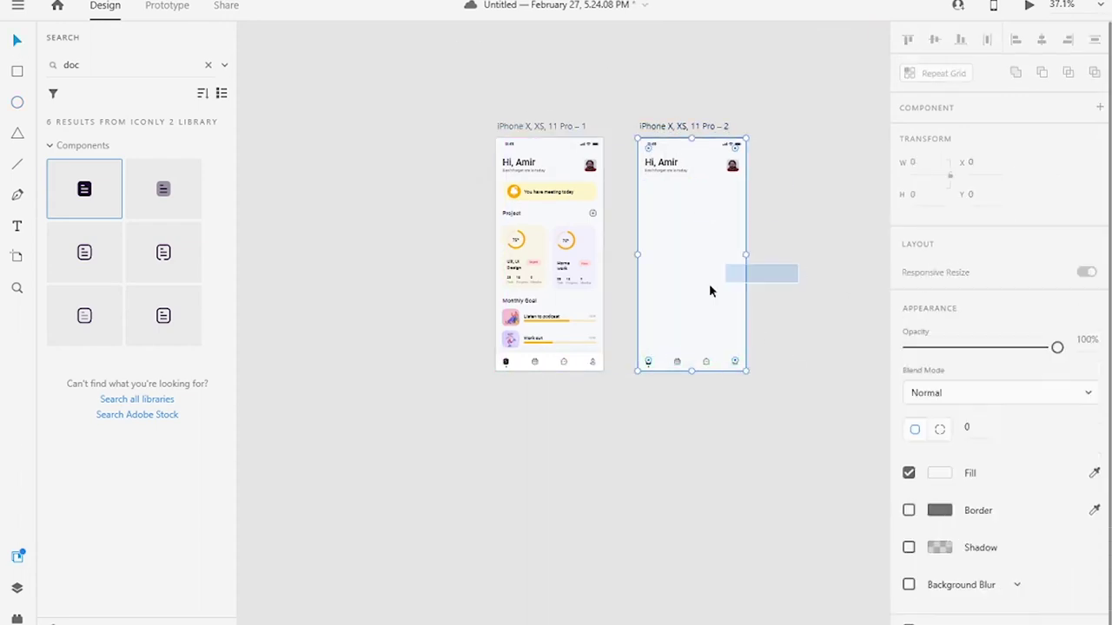
click(651, 362)
click(648, 368)
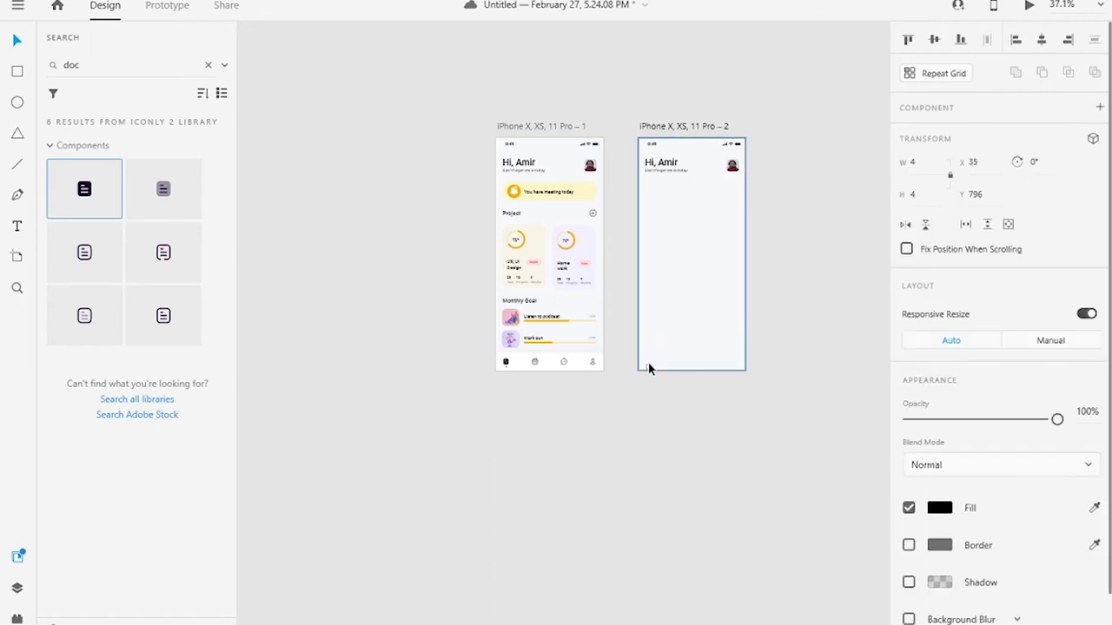
key(Delete)
- Delete the greeting text and the profile picture from the second artboard
click(660, 163)
key(Delete)
click(732, 166)
key(Delete)
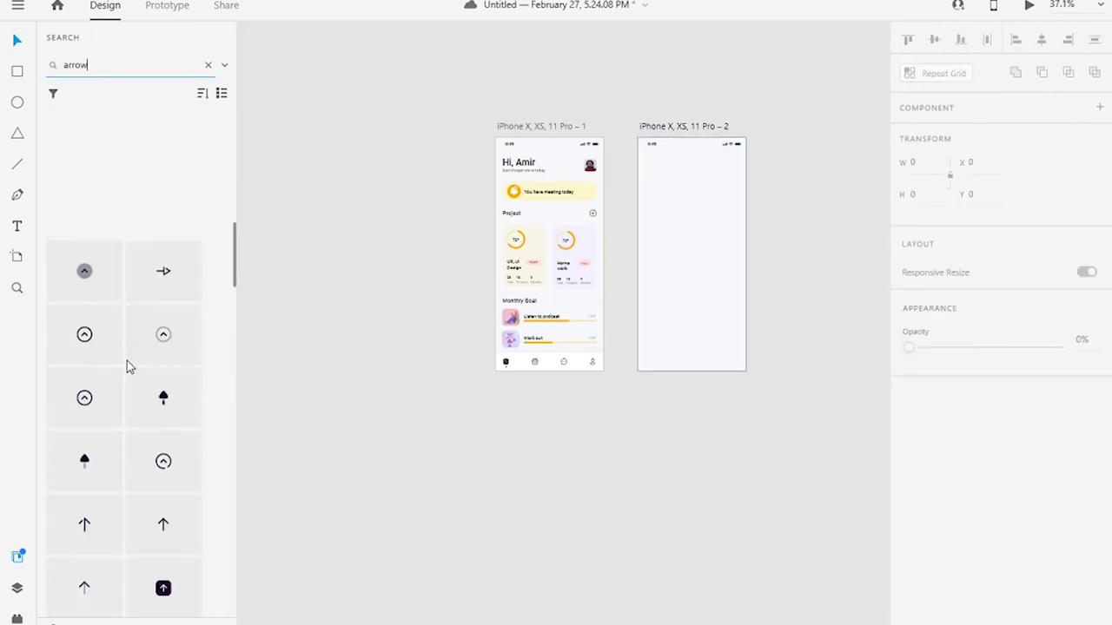
- Add a left-arrow icon and a vertical three-dot icon at opposite ends of the second artboard's header row, and group them
scroll(129, 365, down, 5)
click(119, 362)
drag(671, 188, 669, 184)
scroll(718, 231, up, 5)
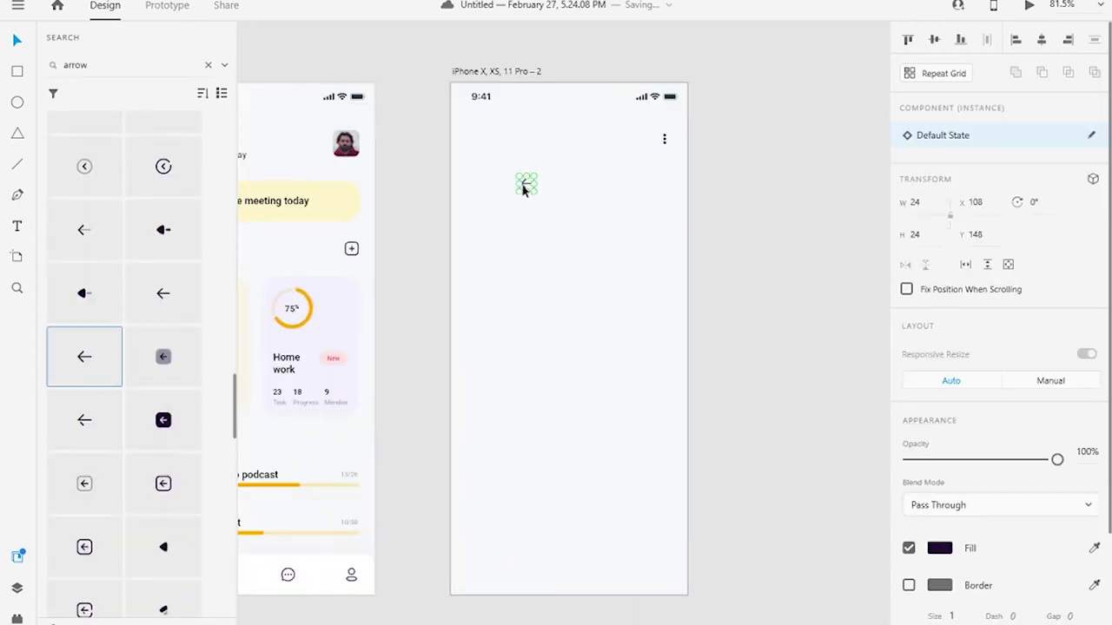
drag(523, 183, 474, 139)
click(664, 139)
shift+click(473, 137)
key(ctrl+g)
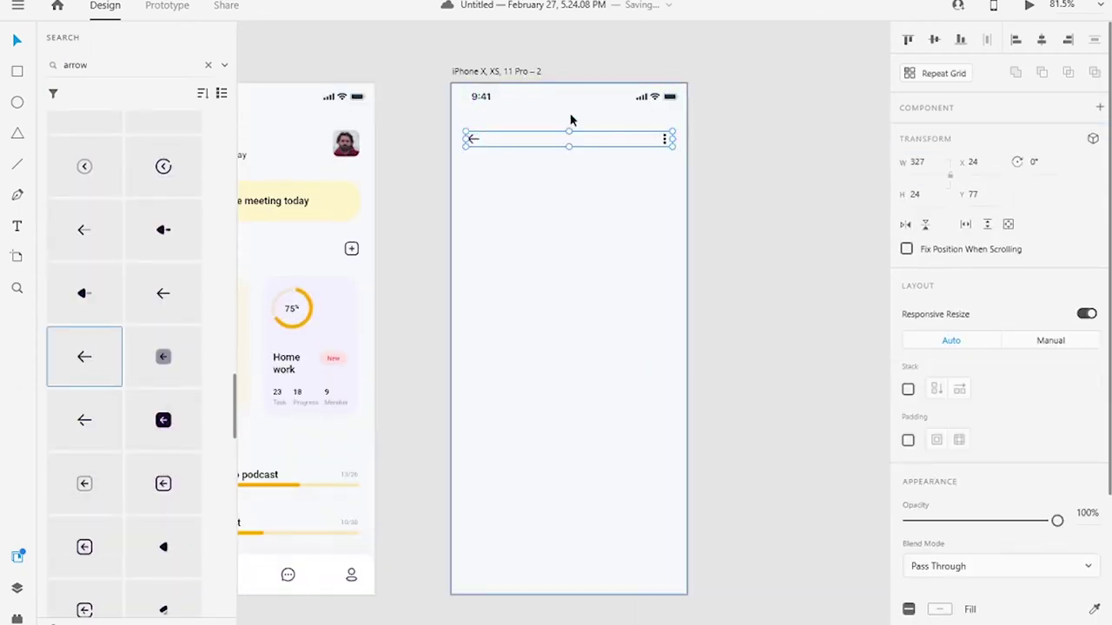
- Add the title "Desgin" in Roboto Medium 24, centred between the header's arrow and three-dot icons
key(t)
drag(519, 273, 651, 323)
text(D)
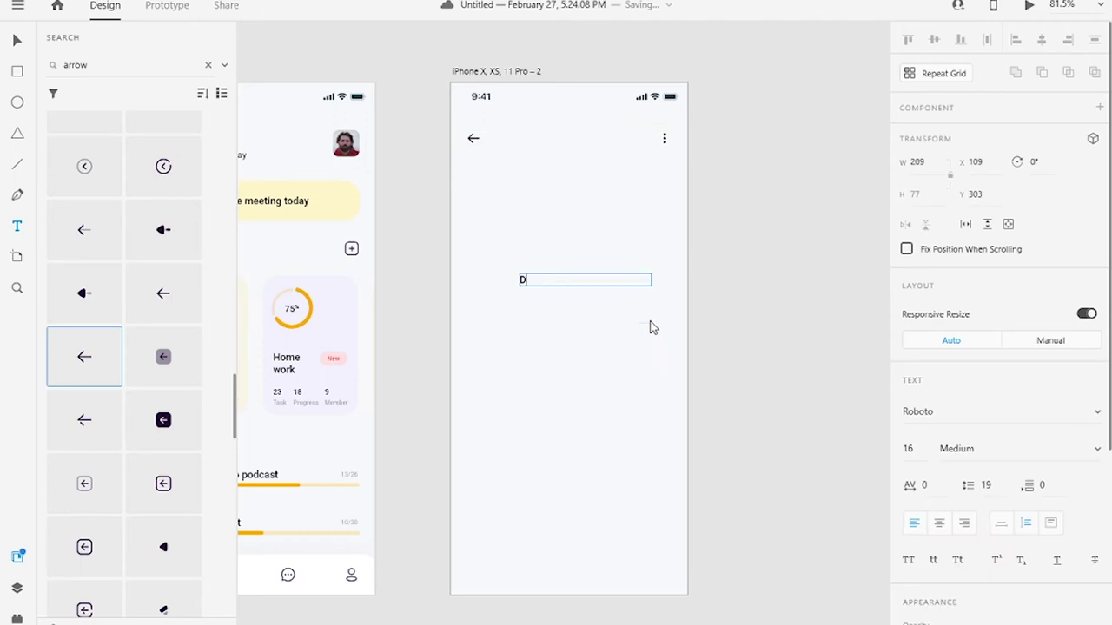
key(Escape)
drag(543, 279, 568, 141)
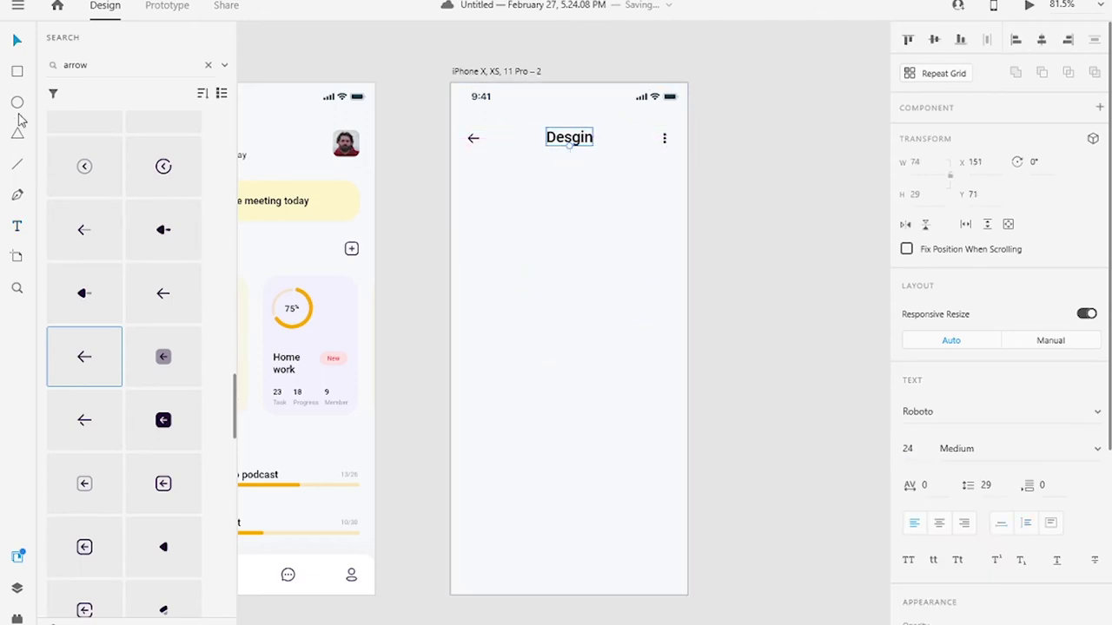
- Draw a 151 by 55 rectangle below the header's arrow and add the text "User reseach" at size 16 beneath it
drag(464, 175, 561, 210)
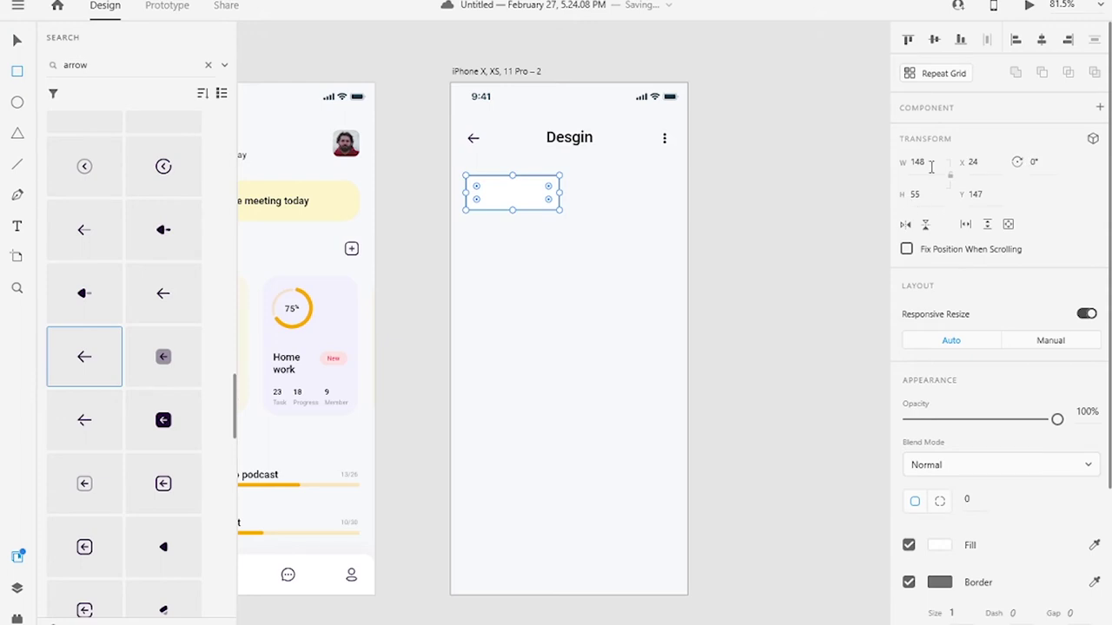
click(31, 230)
click(504, 302)
text(User reseach)
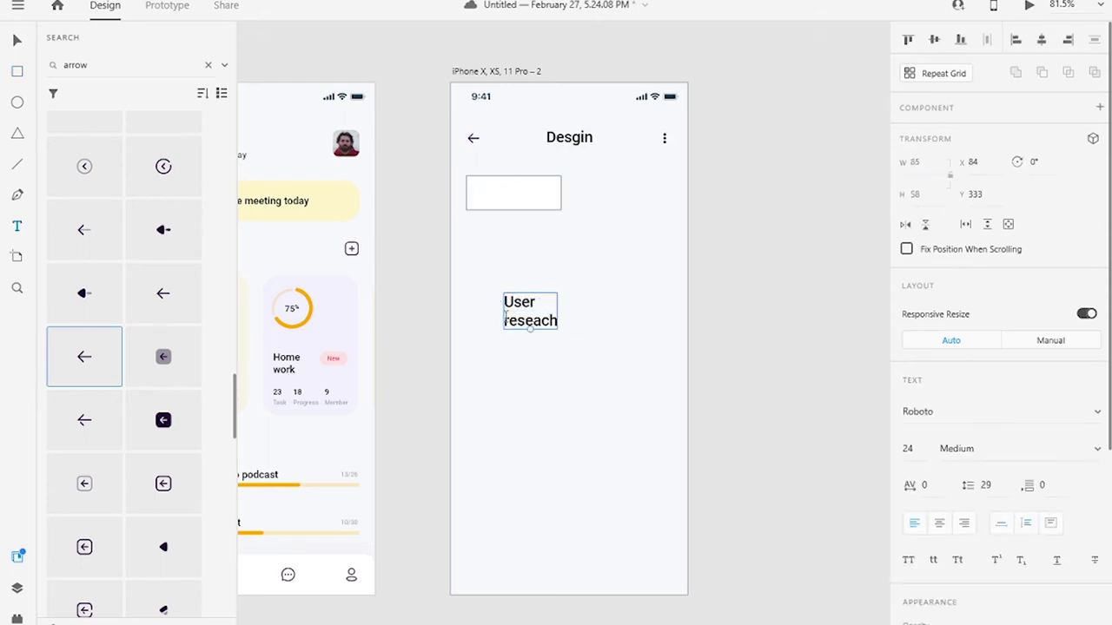
key(Escape)
- Fill the rectangle with the notification banner's pale yellow, remove its border and round its corners to 16
click(513, 192)
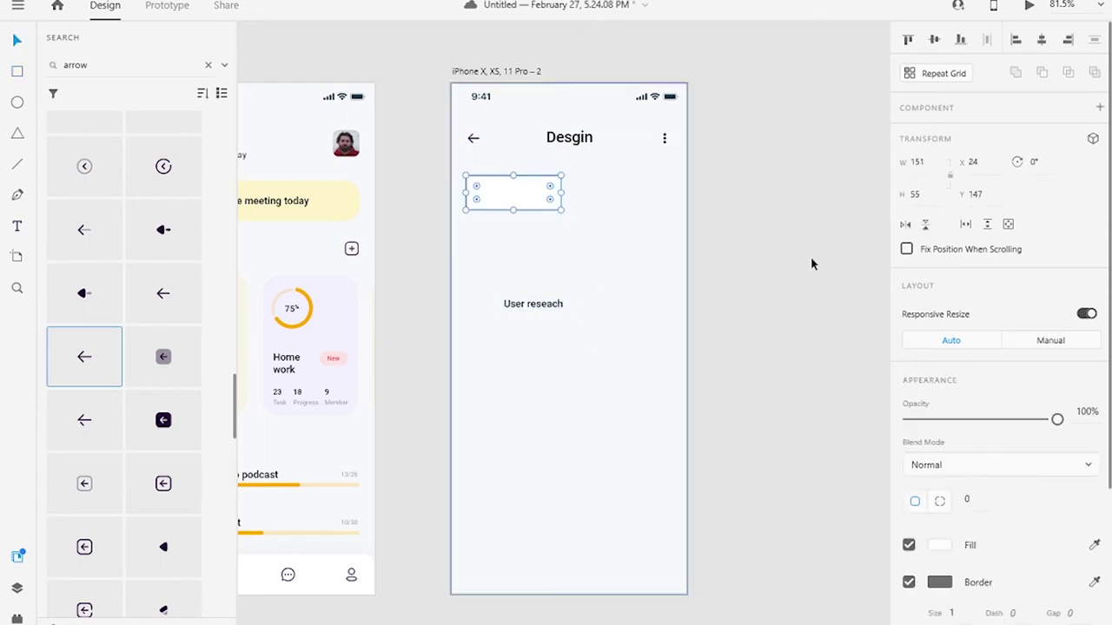
key(i)
click(351, 199)
scroll(470, 181, up, 5)
click(488, 184)
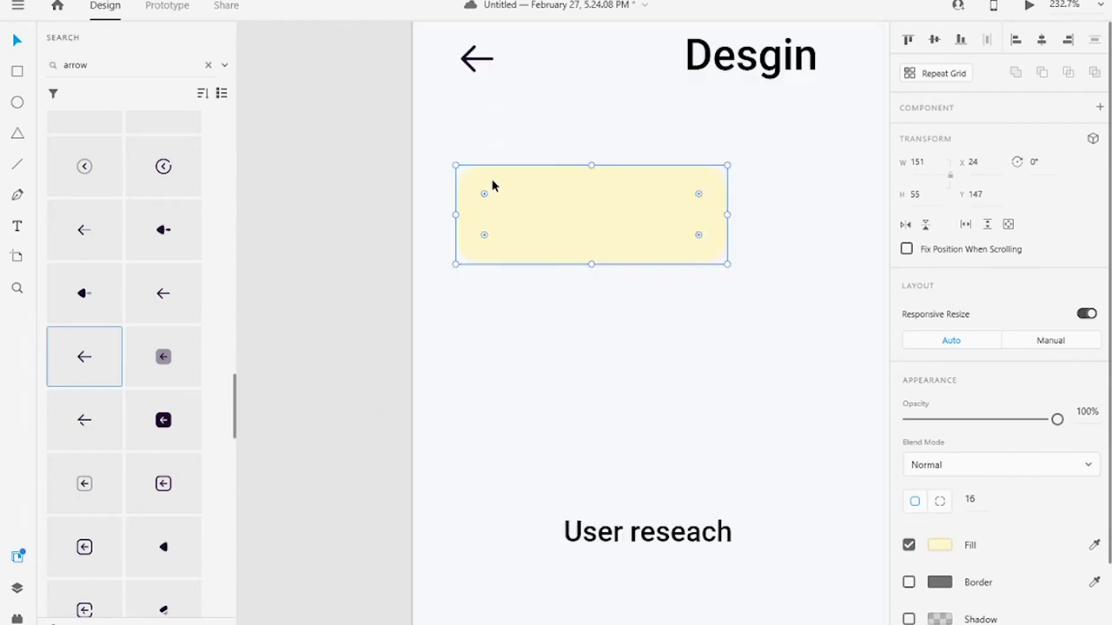
- Move "User reseach" into the yellow box 16 from its left edge, set the box's height to 48 and centre the text vertically
drag(647, 531, 570, 217)
click(580, 171)
click(577, 171)
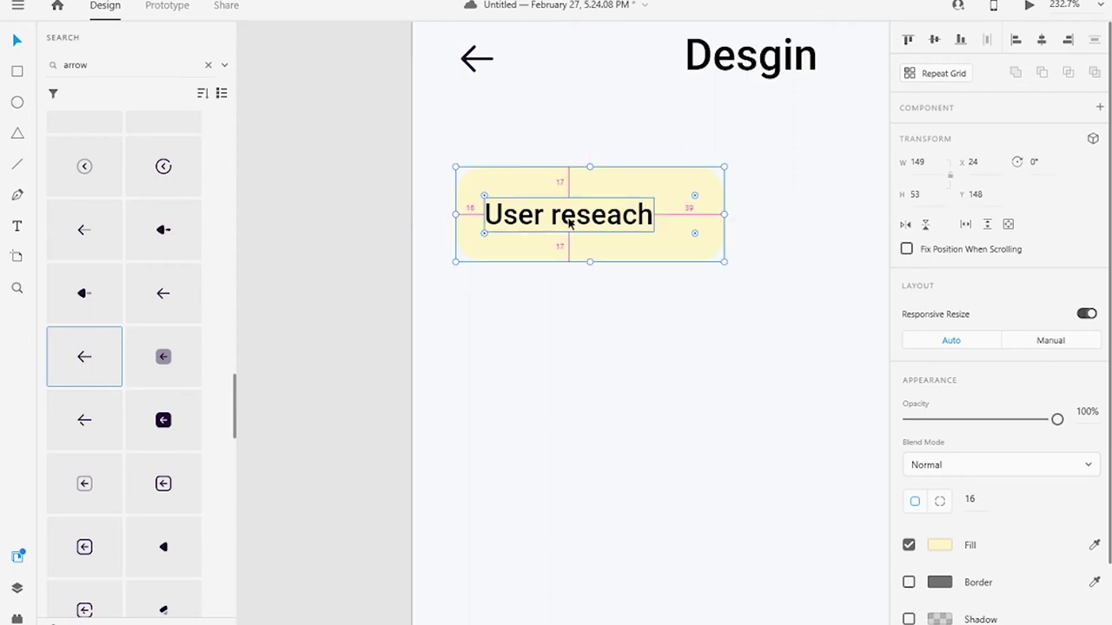
click(936, 162)
text(48)
key(Return)
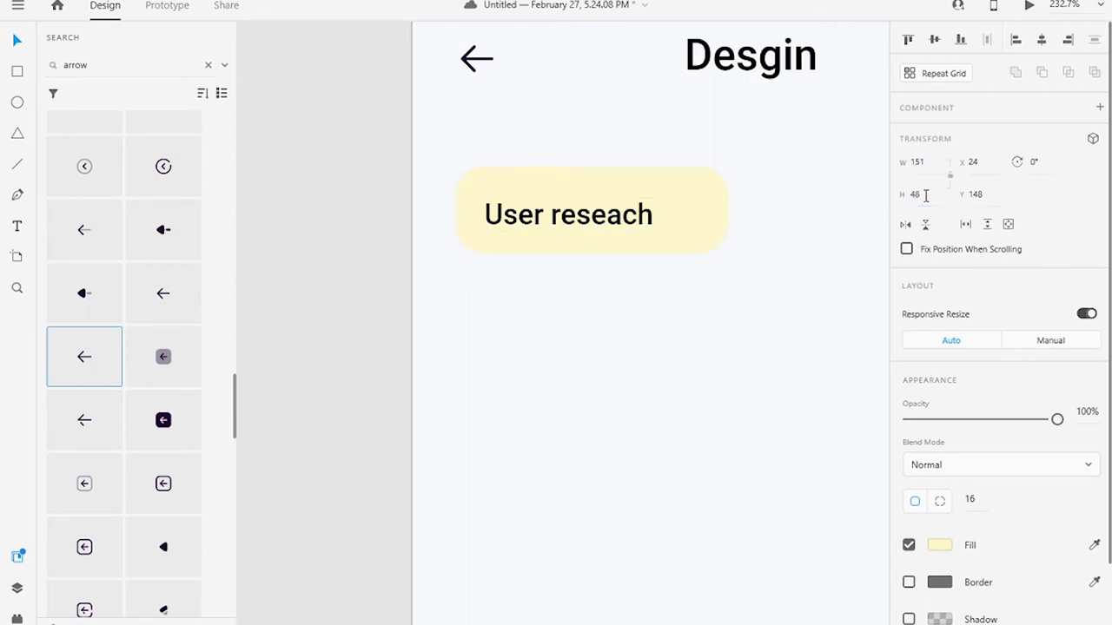
click(574, 214)
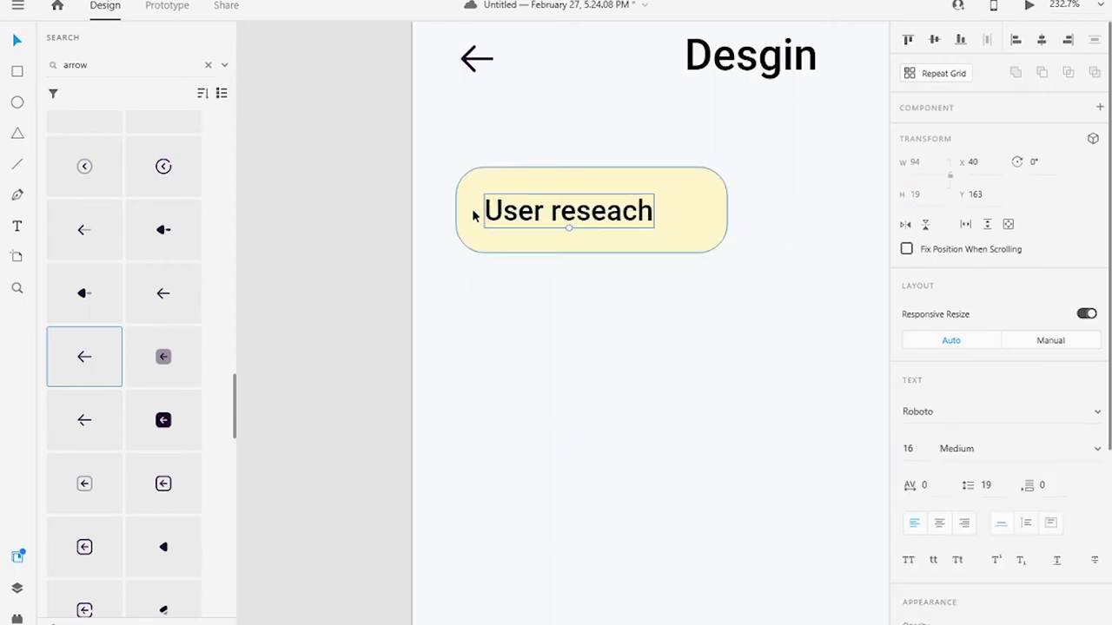
click(474, 214)
- Duplicate the yellow box as a white 151 by 180 card body and place it behind the yellow box
key(ctrl+shift+bracketright)
key(ctrl+y)
drag(86, 121, 87, 95)
drag(591, 252, 600, 449)
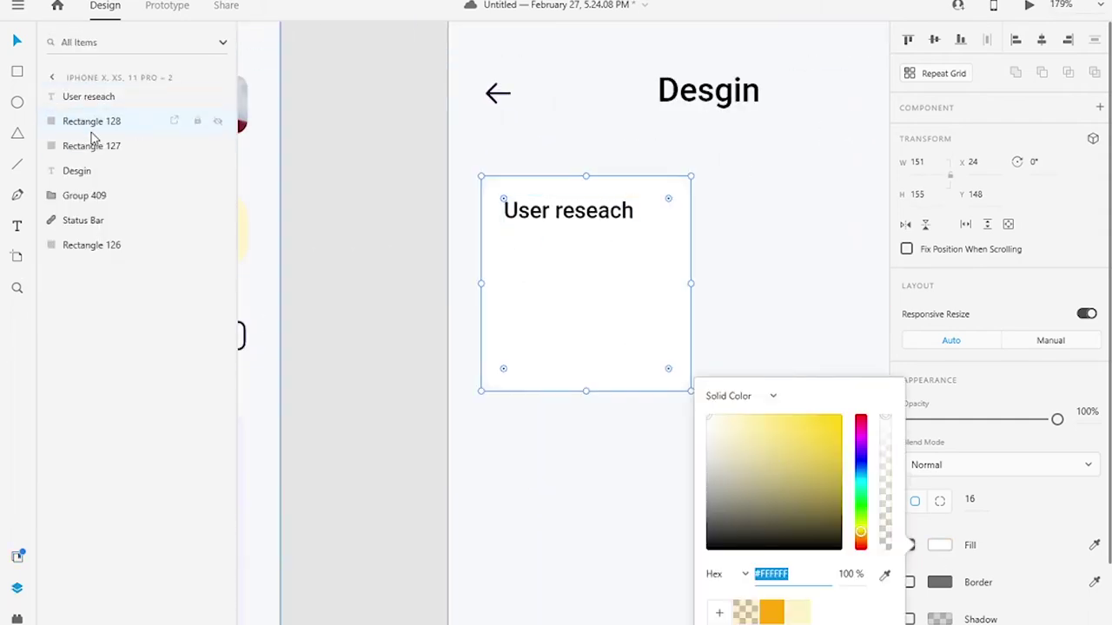
click(93, 144)
click(82, 124)
drag(82, 124, 84, 152)
drag(600, 391, 599, 416)
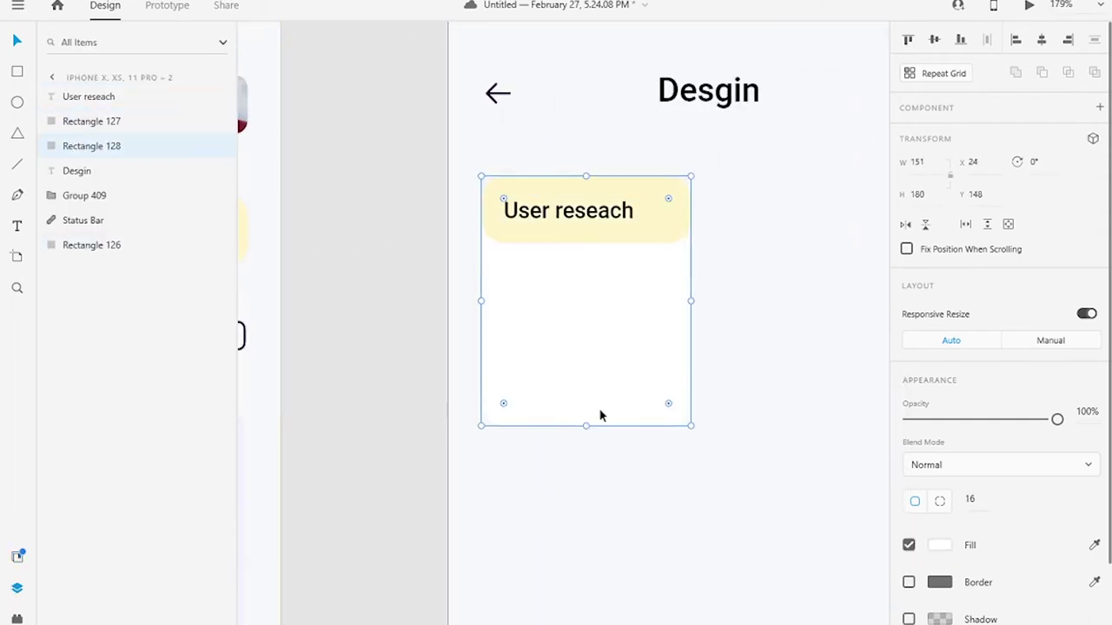
- Give the white card body a shadow with X 0, Y 10, blur 30 and colour #AEA5A5 at 10% opacity
scroll(707, 285, down, 5)
click(939, 619)
click(908, 619)
scroll(999, 434, down, 3)
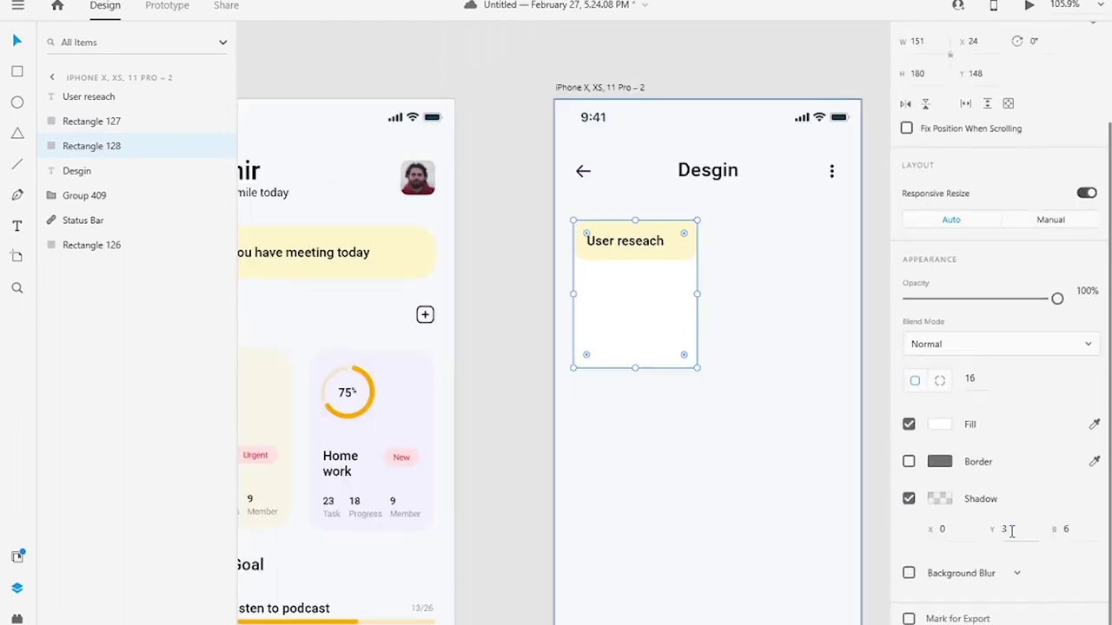
click(1069, 529)
text(3010)
click(942, 529)
text(0)
click(940, 499)
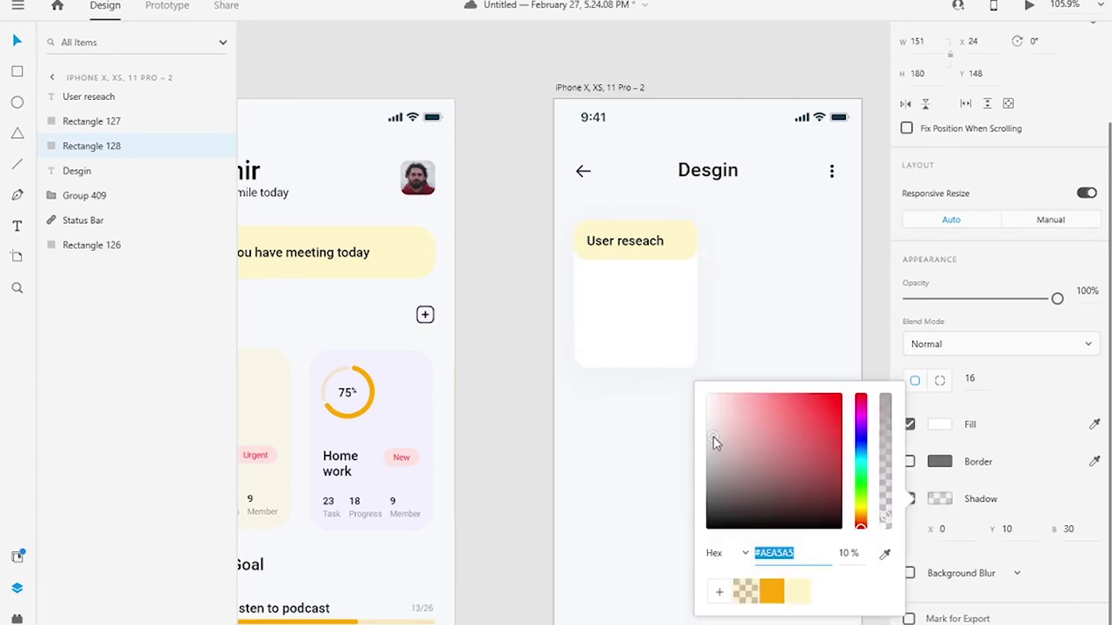
key(Escape)
click(749, 457)
- Add the text "Google analytic" in Roboto Medium 14 below the User reseach card
click(650, 240)
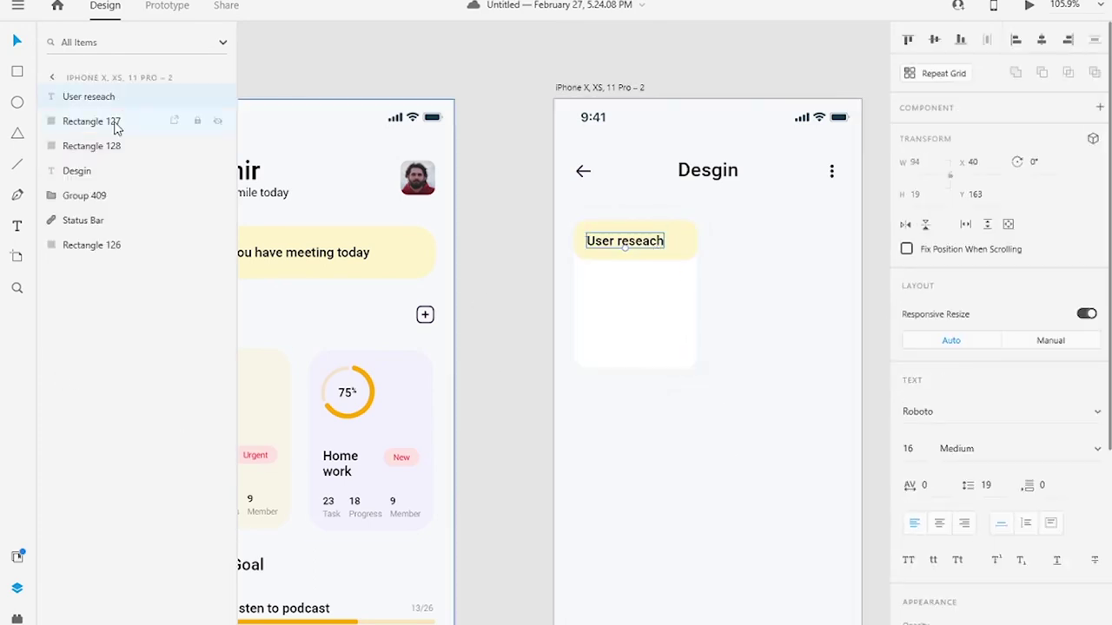
drag(618, 400, 712, 433)
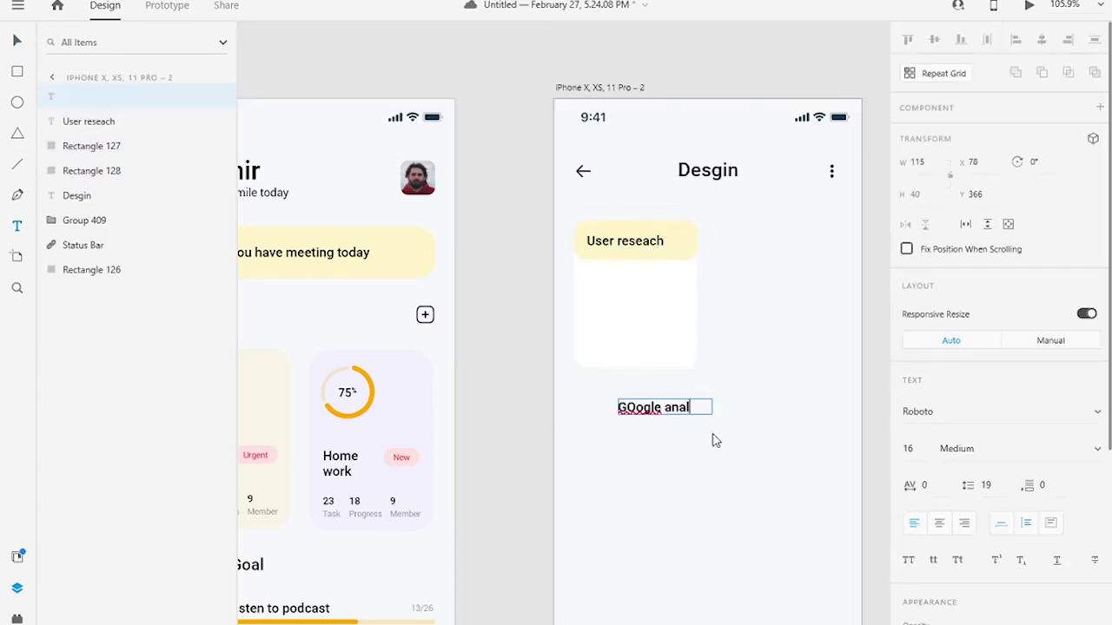
key(ctrl+shift+comma)
double_click(636, 408)
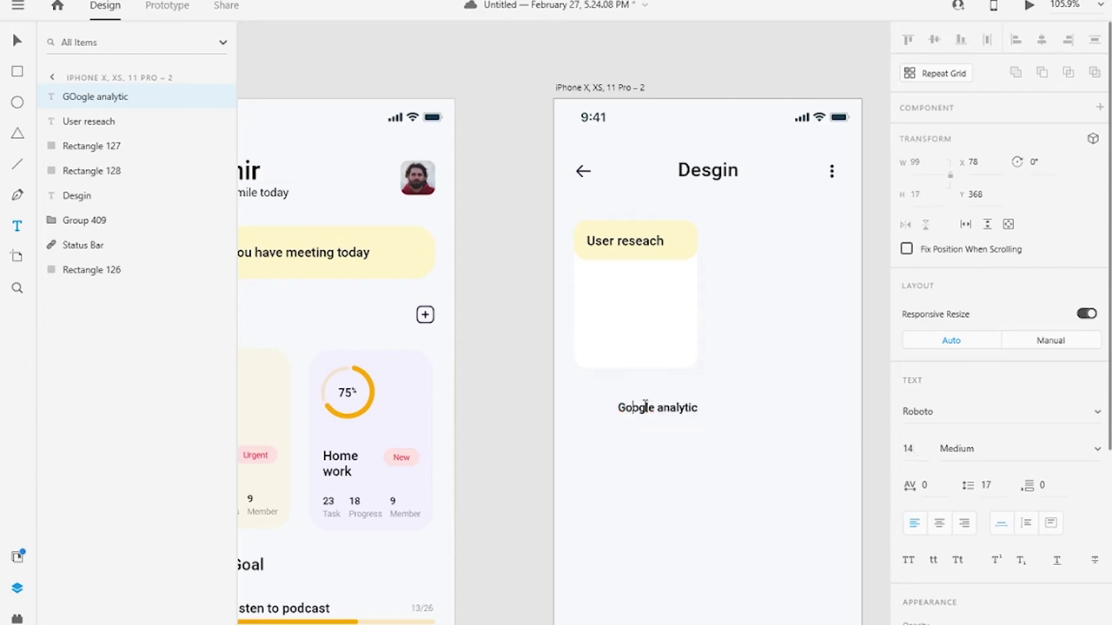
- Restyle the "Google analytic" text to Roboto Medium at size 12
click(1091, 455)
click(1005, 403)
click(908, 436)
text(18)
click(1097, 448)
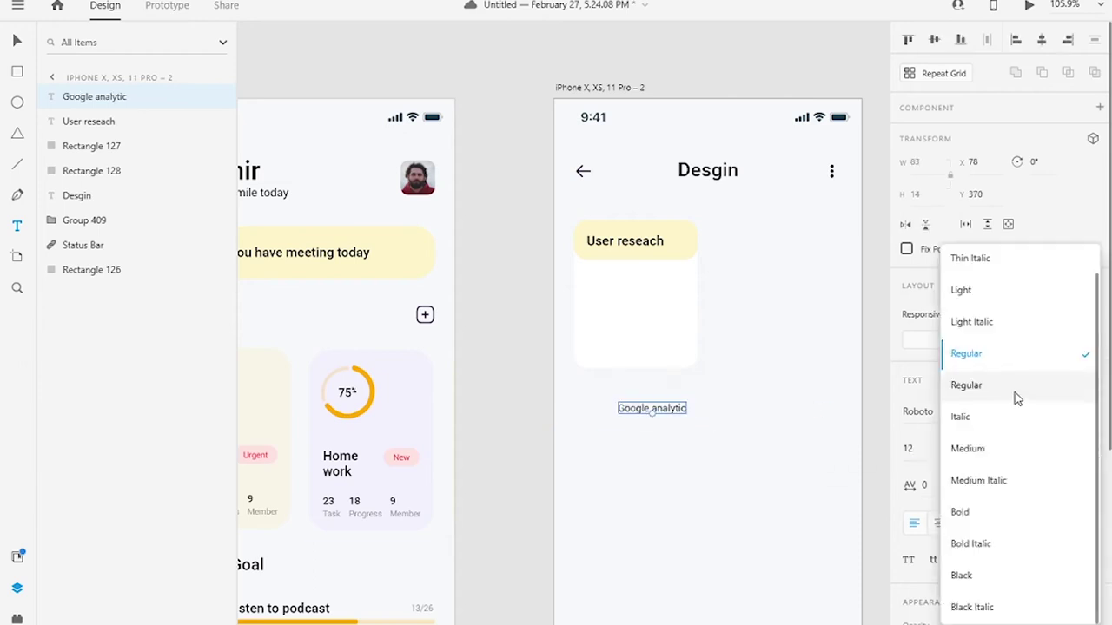
click(968, 446)
- Draw a circle about 16 wide before "Google analytic" with no fill and a black border
key(e)
drag(579, 392, 603, 417)
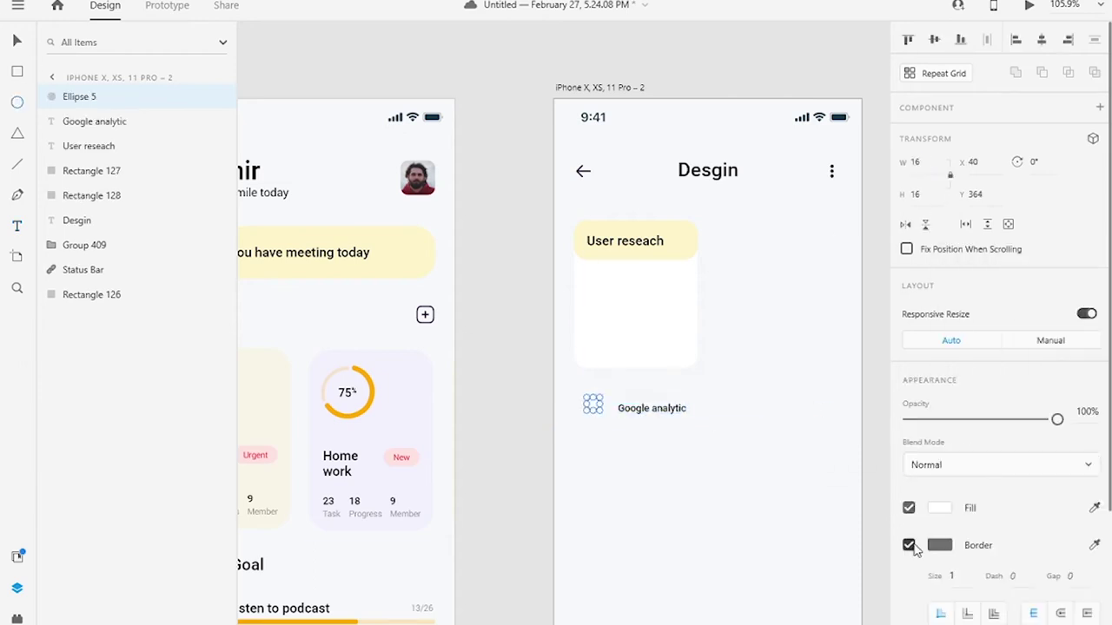
click(939, 545)
click(908, 508)
scroll(527, 365, up, 5)
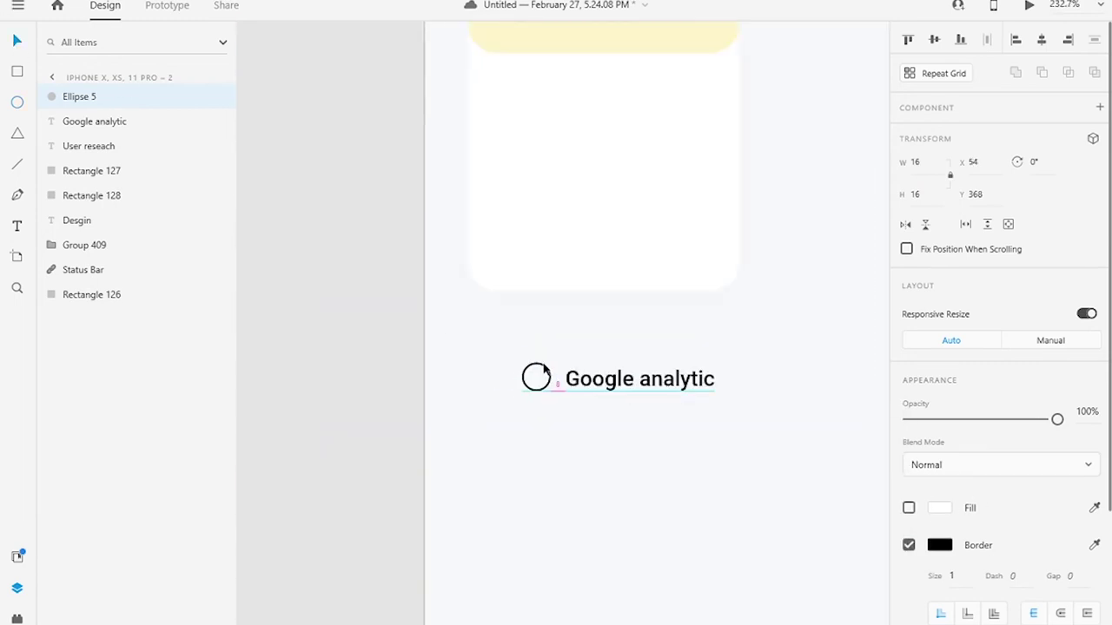
- Set the circle's size to 14 by 14 and line it up with the "Google analytic" text
click(919, 163)
text(124)
key(Return)
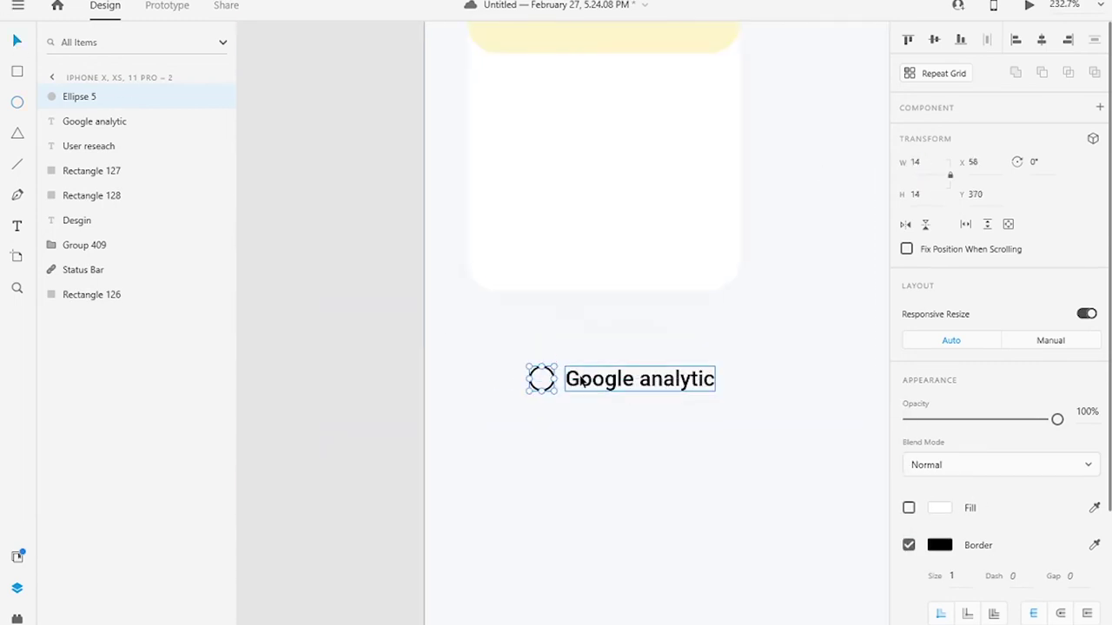
shift+click(585, 380)
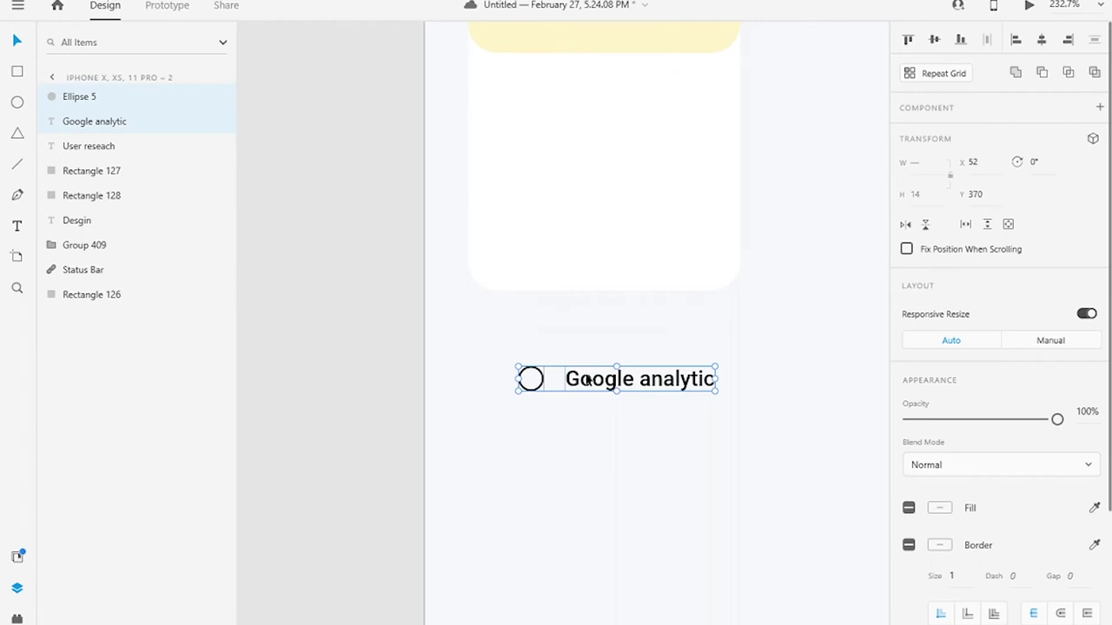
- Add the time text "11-12:30" below "Google analytic" in Roboto Regular 8 at 50% opacity
drag(574, 405, 652, 419)
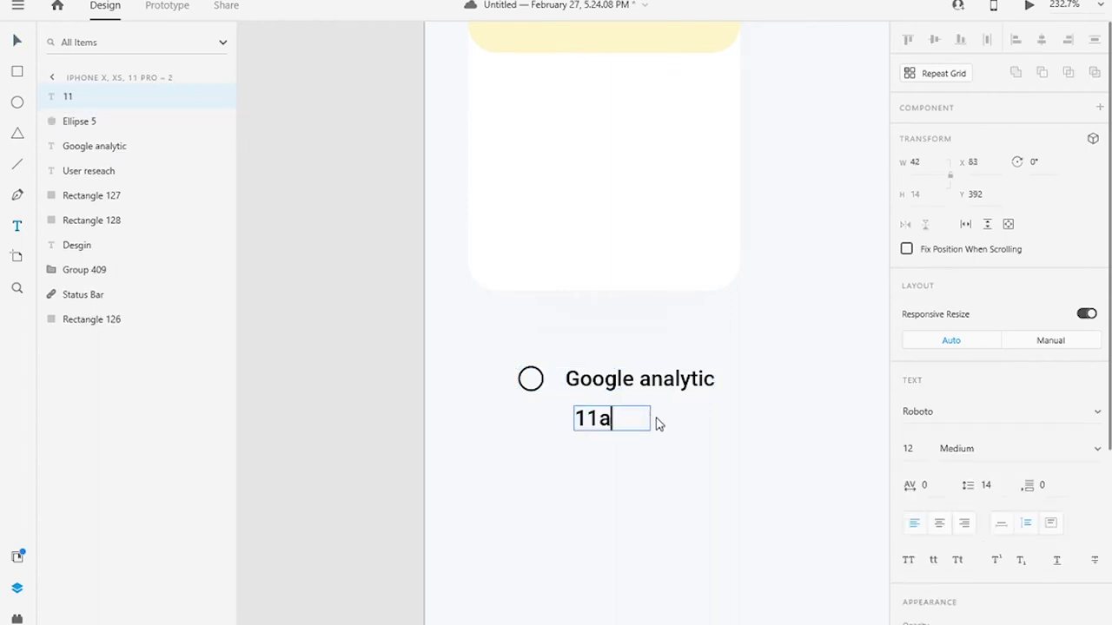
click(1000, 523)
click(1041, 449)
click(1030, 552)
scroll(1030, 552, down, 2)
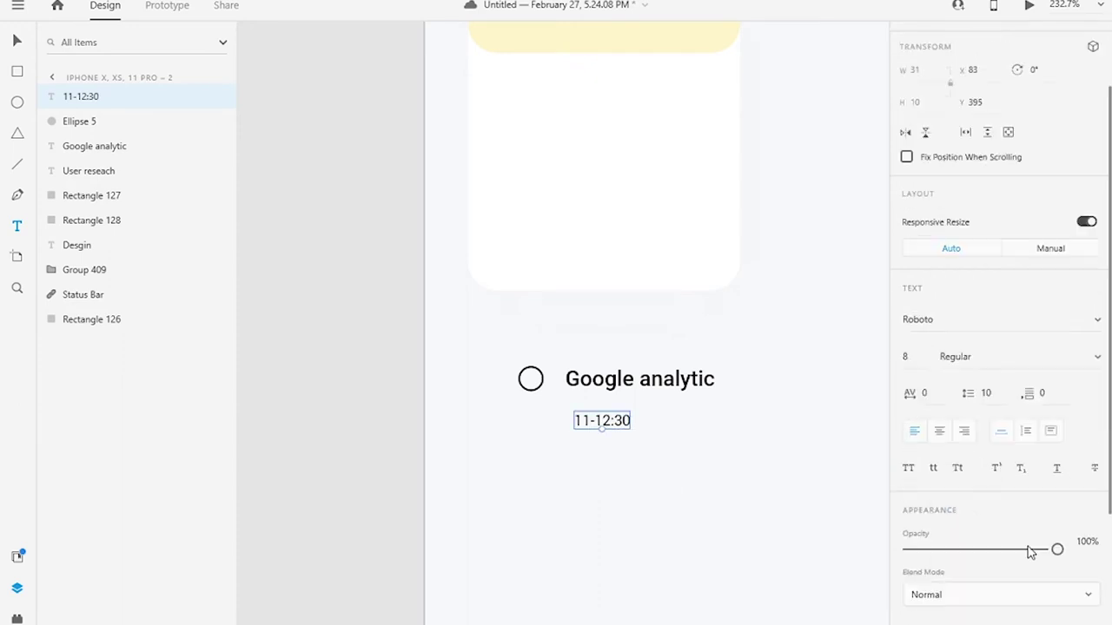
key(ctrl+alt+shift+p)
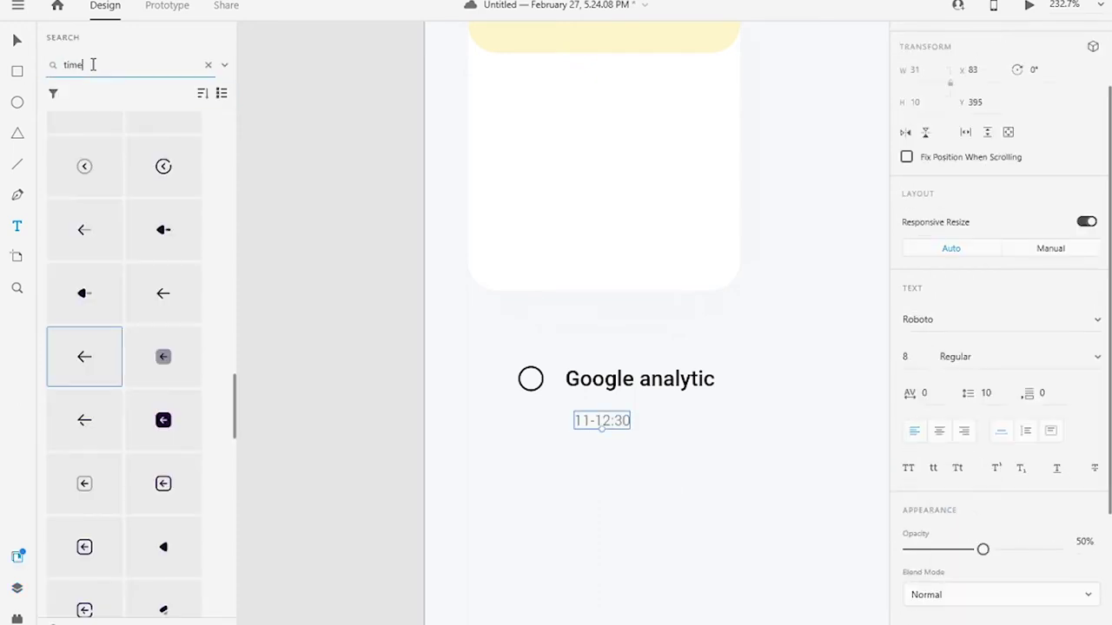
- Place an outlined clock icon from the component search for "time", scale it to 11 by 11 and set 50% opacity
drag(90, 295, 519, 488)
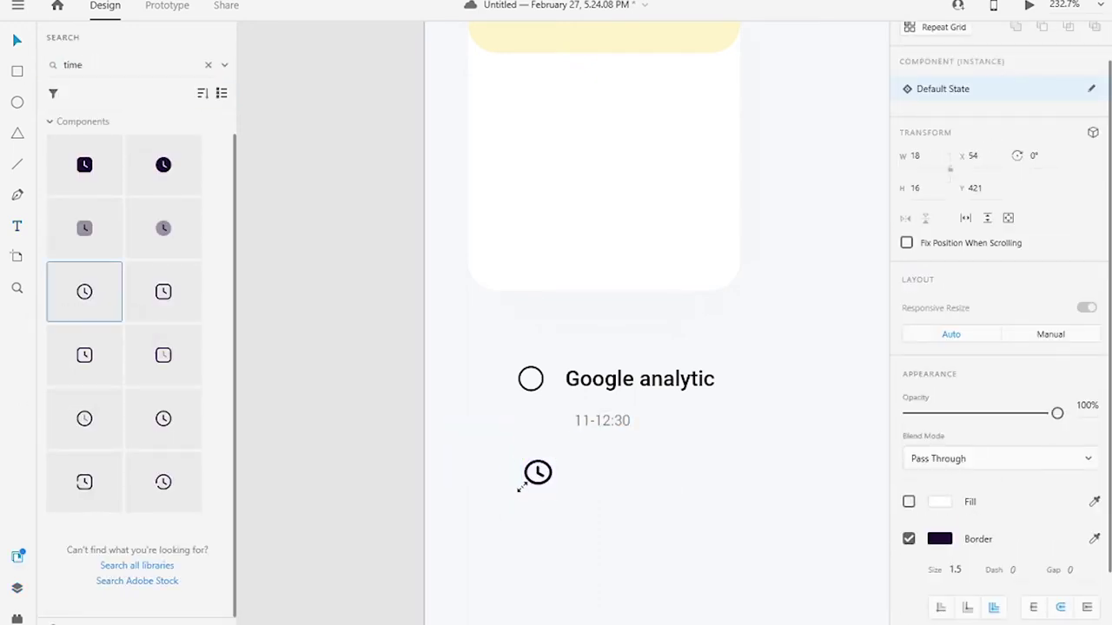
key(Delete)
drag(164, 419, 499, 470)
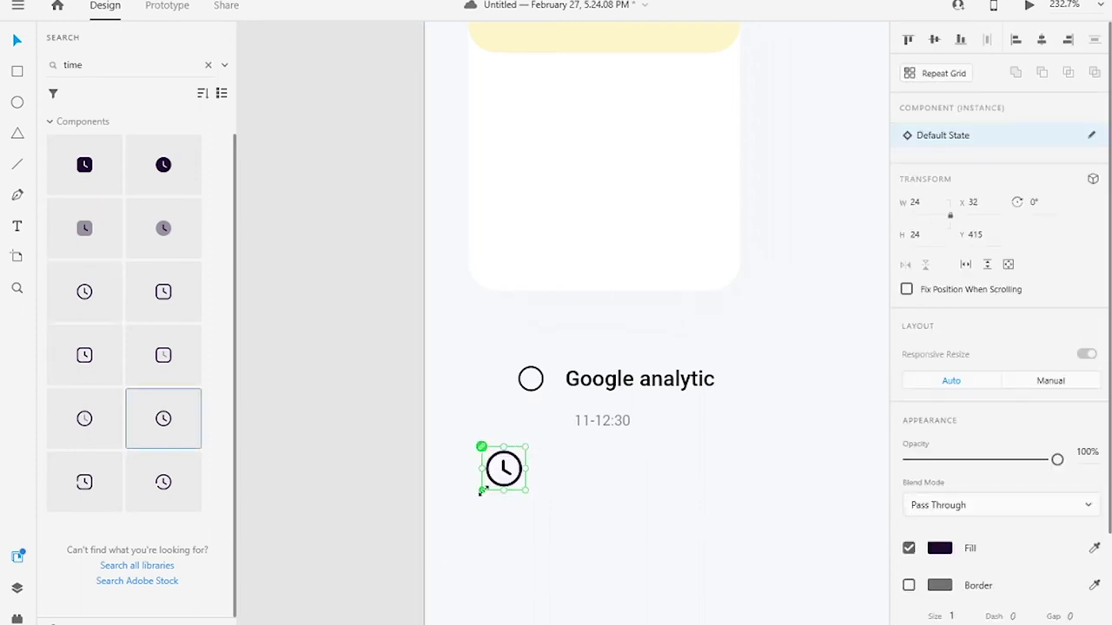
key(5)
click(541, 429)
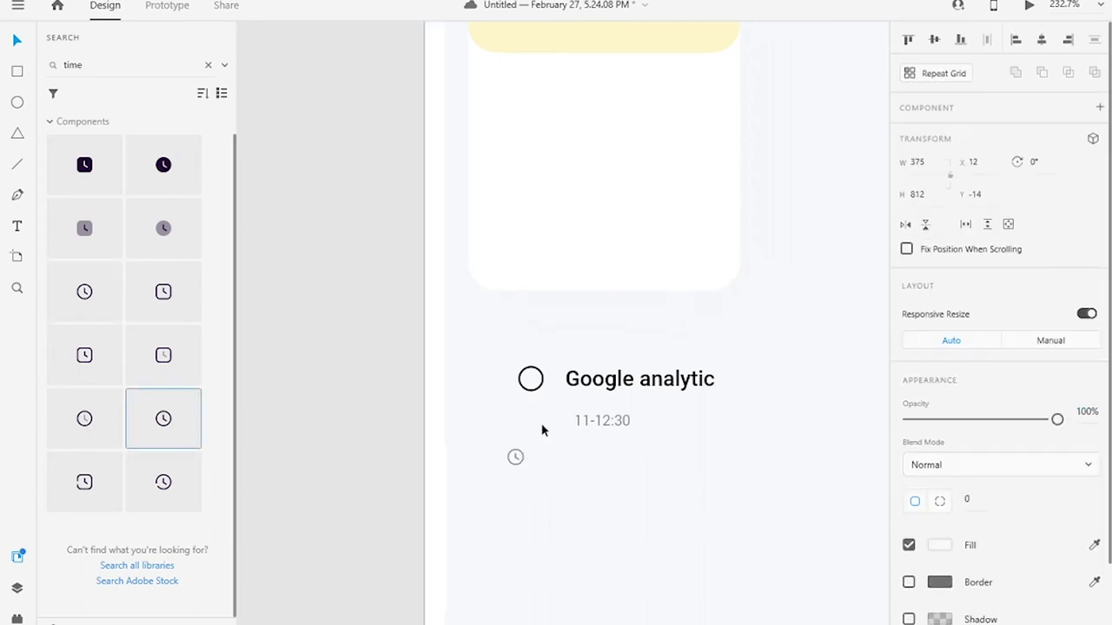
- Place the clock icon just before the time text, centre the two vertically and group them
click(521, 457)
right_click(596, 528)
key(Escape)
drag(520, 453, 560, 417)
shift+click(590, 425)
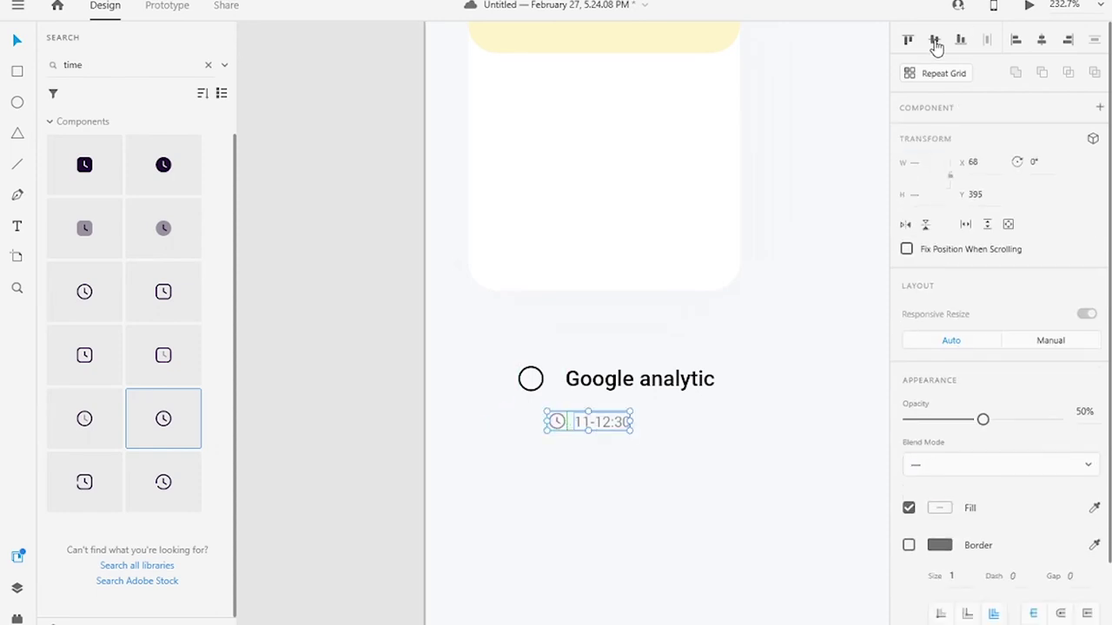
key(ctrl+g)
- Align the clock and time group with the start of "Google analytic" and change the time text to "11 - 12:30"
key(Up)
key(Right)
key(Right)
key(Right)
key(Right)
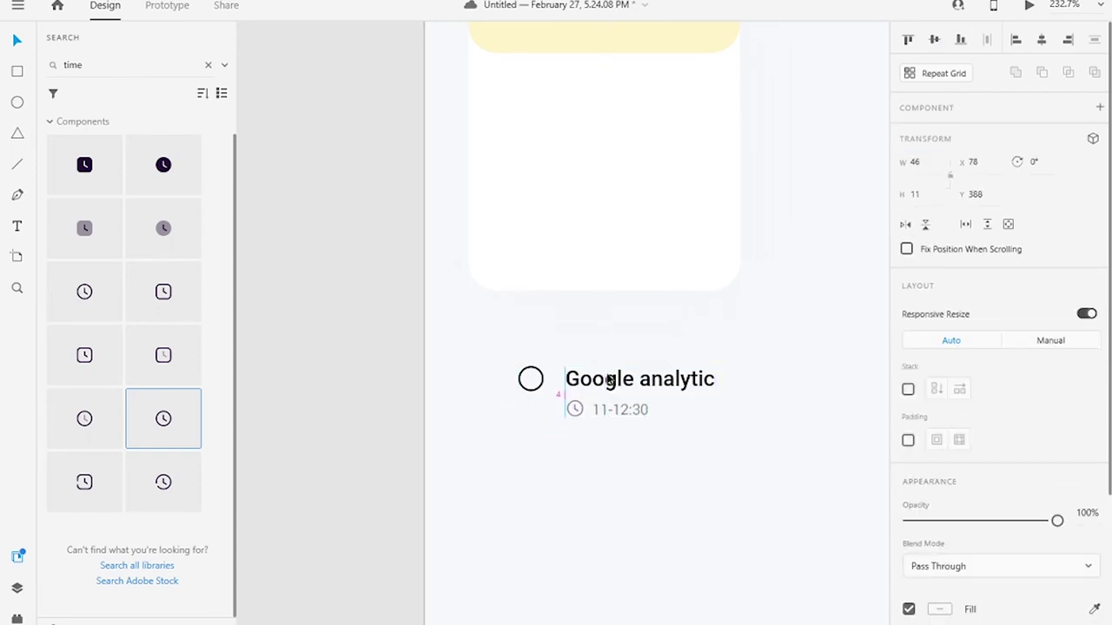
double_click(612, 418)
text(-)
key(Escape)
- Group the circle, title and time as one task row and place it 16 below the yellow header and 16 from the card's edge
shift+click(569, 378)
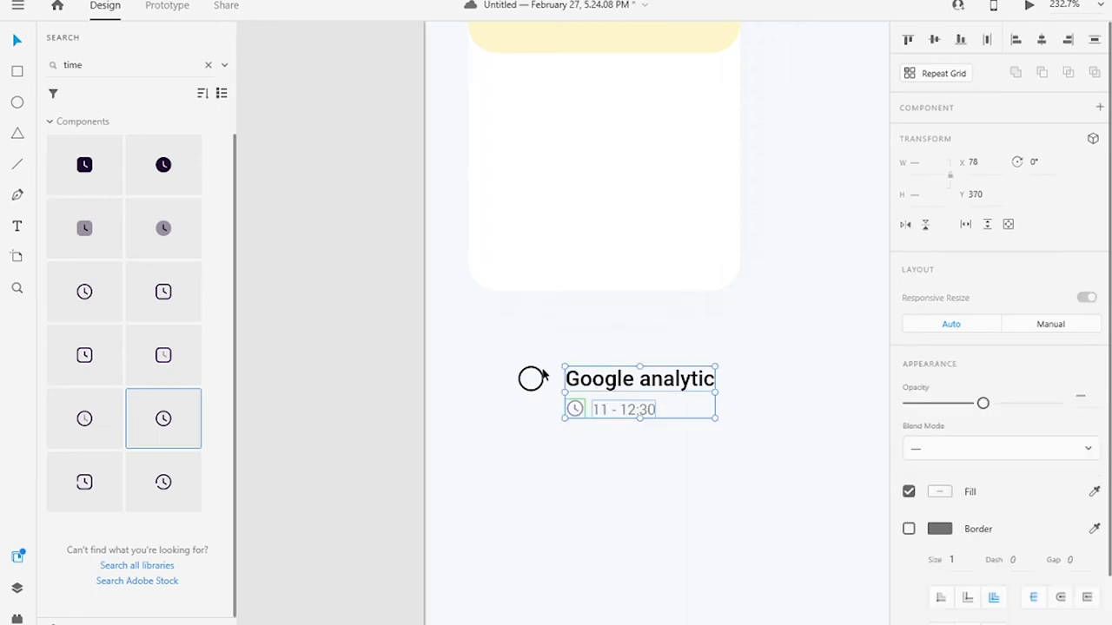
click(531, 379)
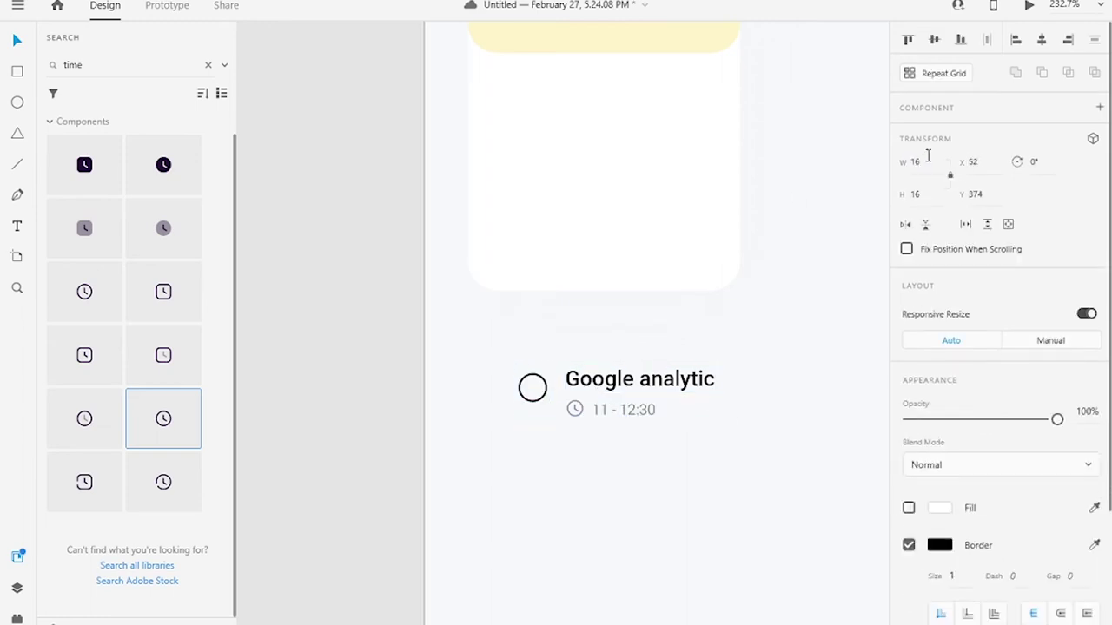
click(596, 405)
drag(596, 405, 608, 48)
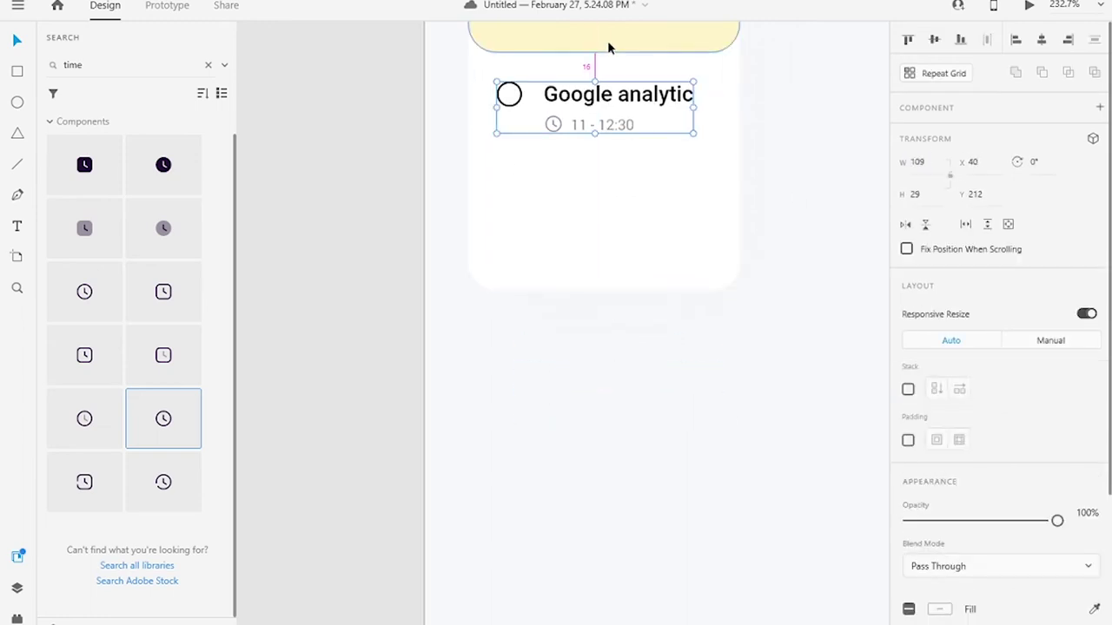
- Duplicate the task row twice down the card and extend the white card body to a height of 191
drag(612, 97, 612, 171)
drag(614, 99, 600, 248)
click(602, 288)
mouse_move(603, 289)
mouse_down()
mouse_move(602, 318)
mouse_move(604, 306)
mouse_up()
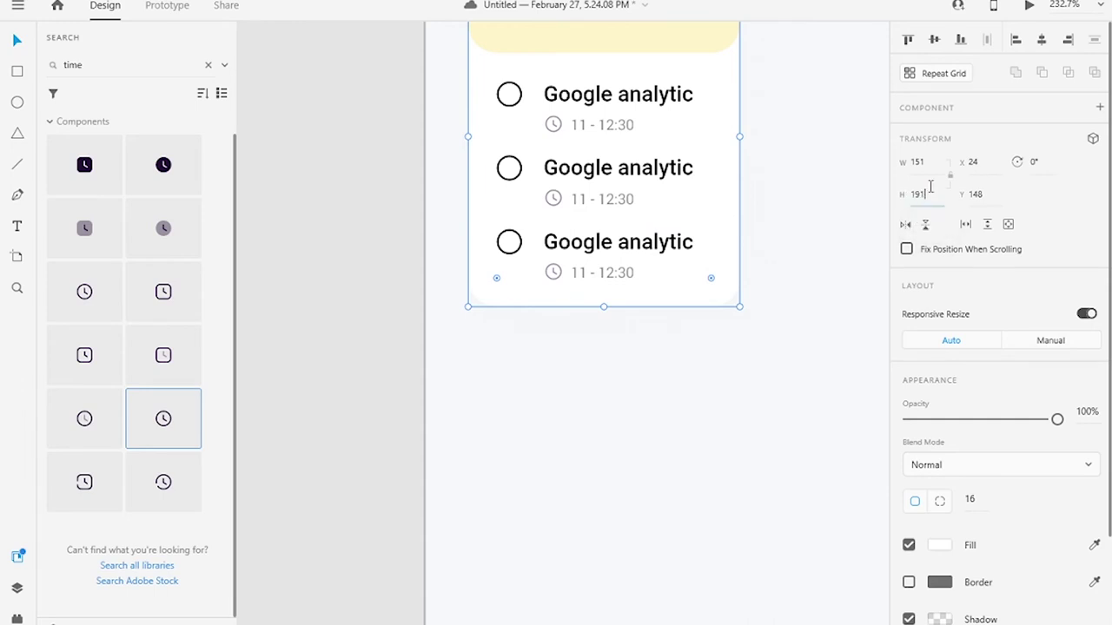
- Rename the second task "Intrerview" and the third task "User Persona"
click(600, 241)
double_click(618, 168)
text(Intrerview)
click(654, 246)
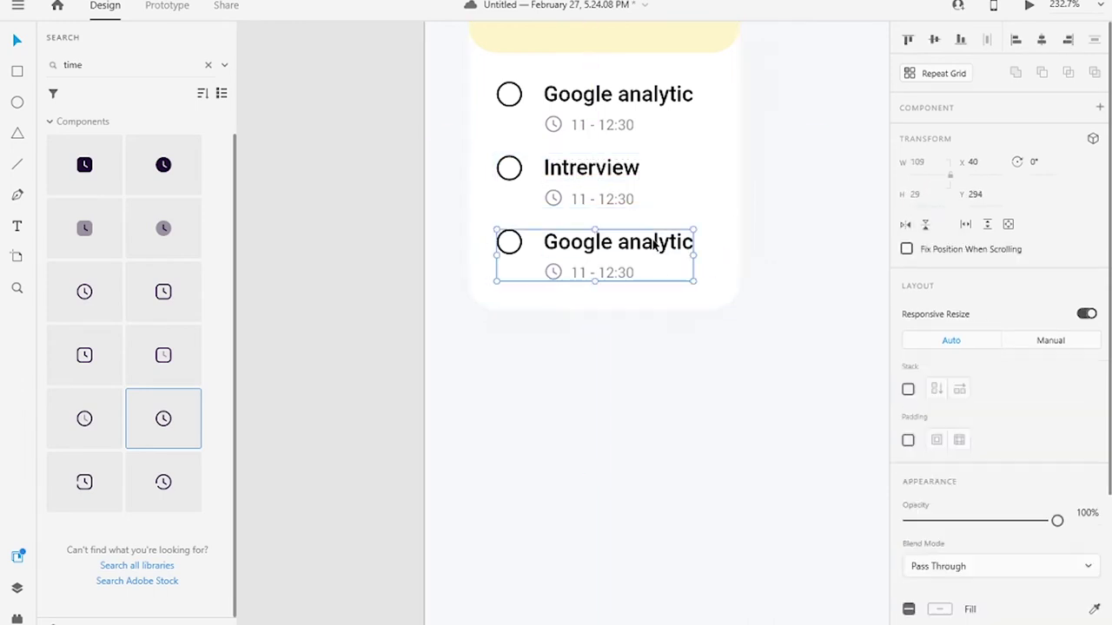
double_click(654, 243)
text(User Persona)
- Change the Intrerview time to "17 Sun" and the User Persona time to "11 - 12:30 Tomarrow"
double_click(602, 198)
text(17 Sun)
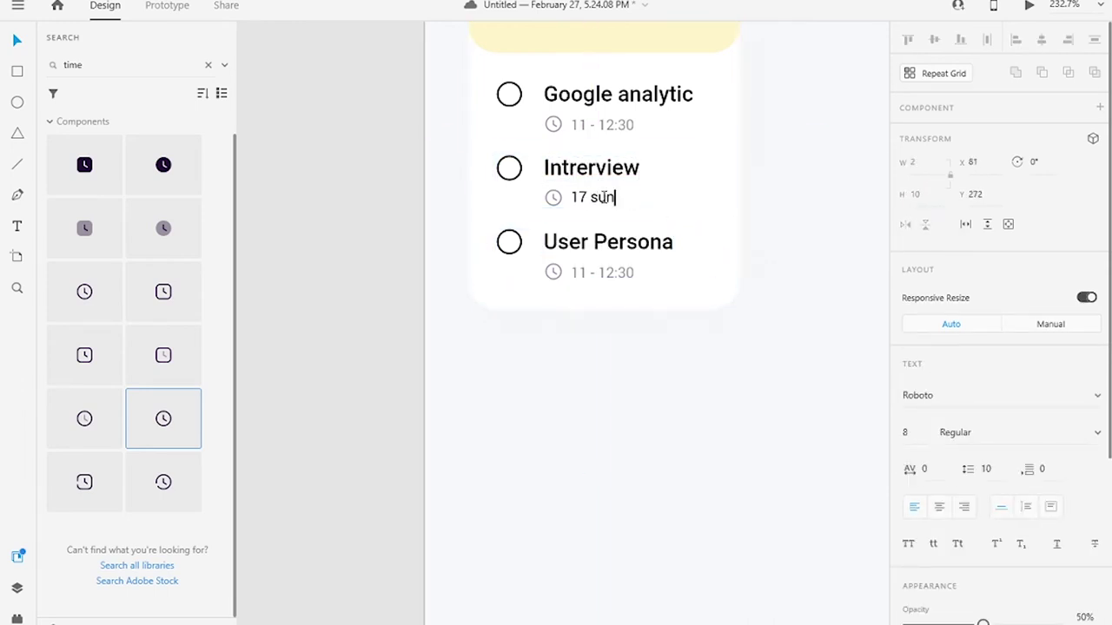
click(618, 274)
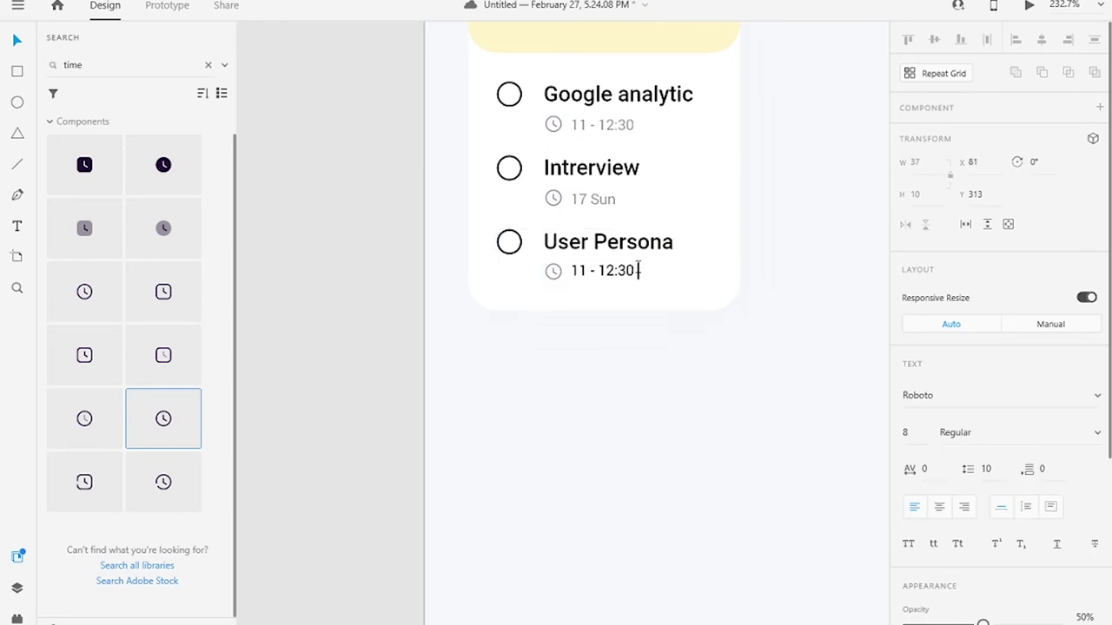
key(Escape)
- Add a small black check mark inside the circle of the "Google analytic" task
scroll(530, 119, up, 3)
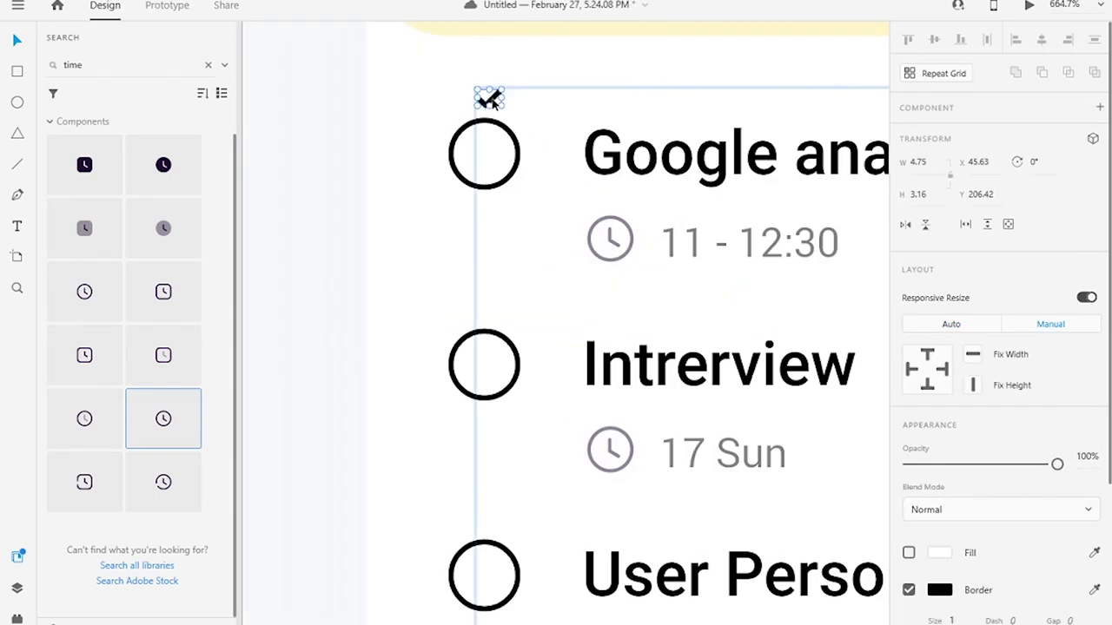
key(ctrl+v)
scroll(518, 165, down, 3)
click(320, 159)
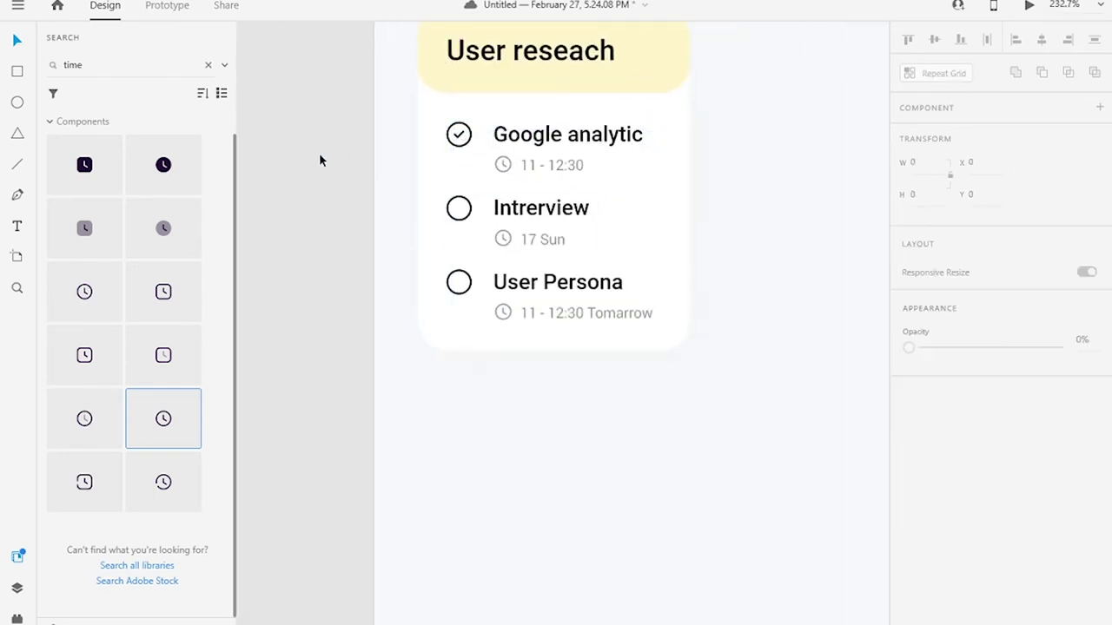
- Reduce the opacity of the empty circles beside "Intrerview" and "User Persona"
ctrl+click(451, 286)
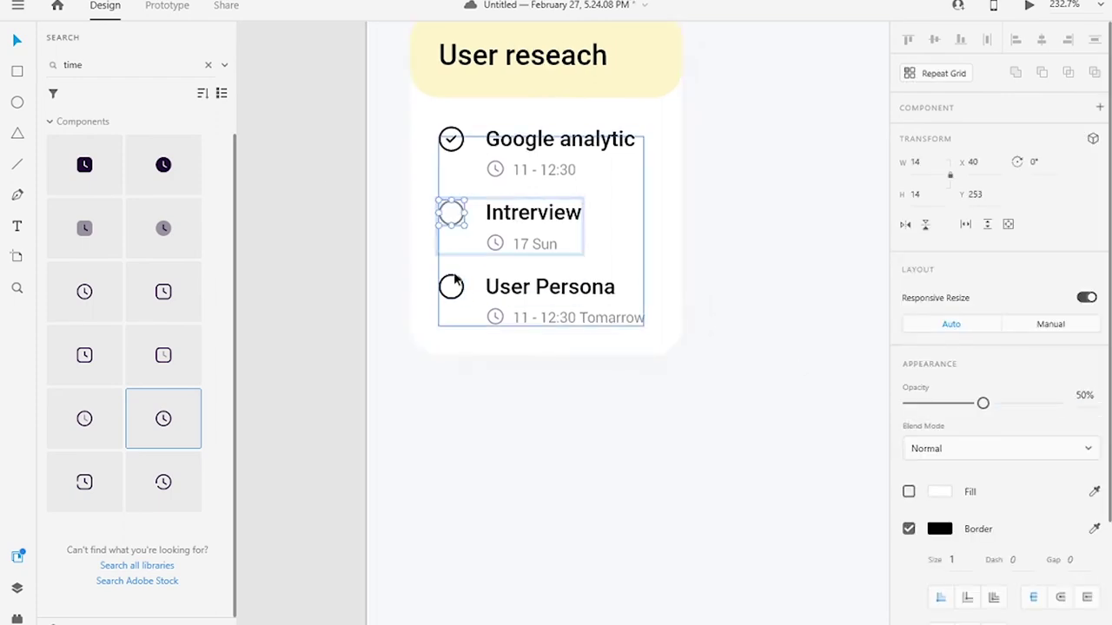
click(1084, 396)
click(325, 260)
scroll(325, 260, down, 3)
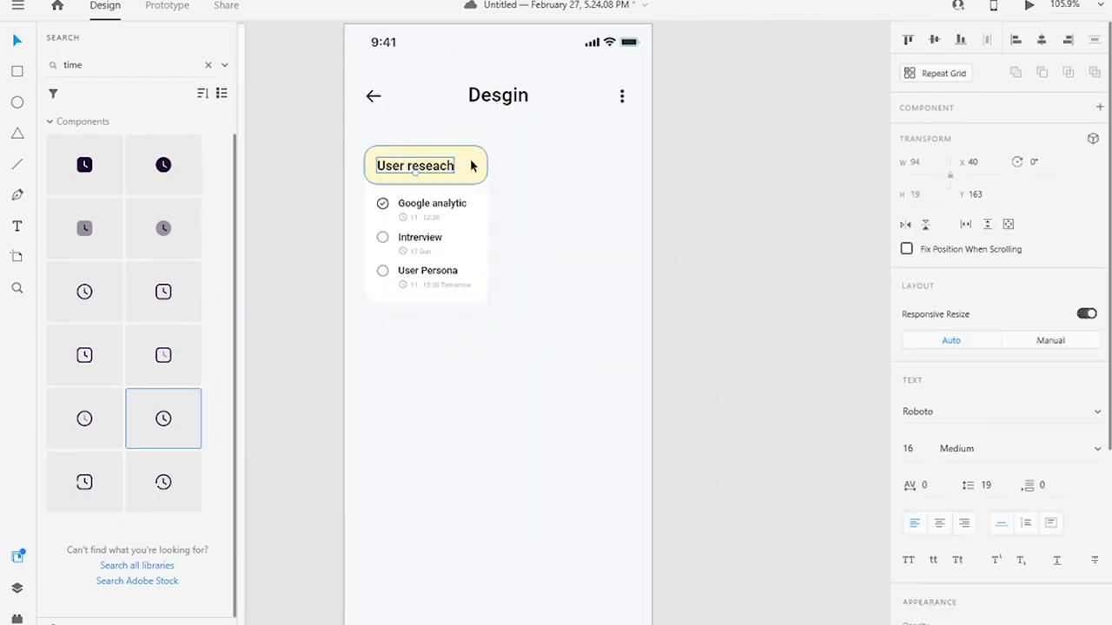
- Duplicate the User reseach card beside the original at X 200 and extend the copy's white body to a height of 287
click(405, 234)
drag(599, 172, 615, 170)
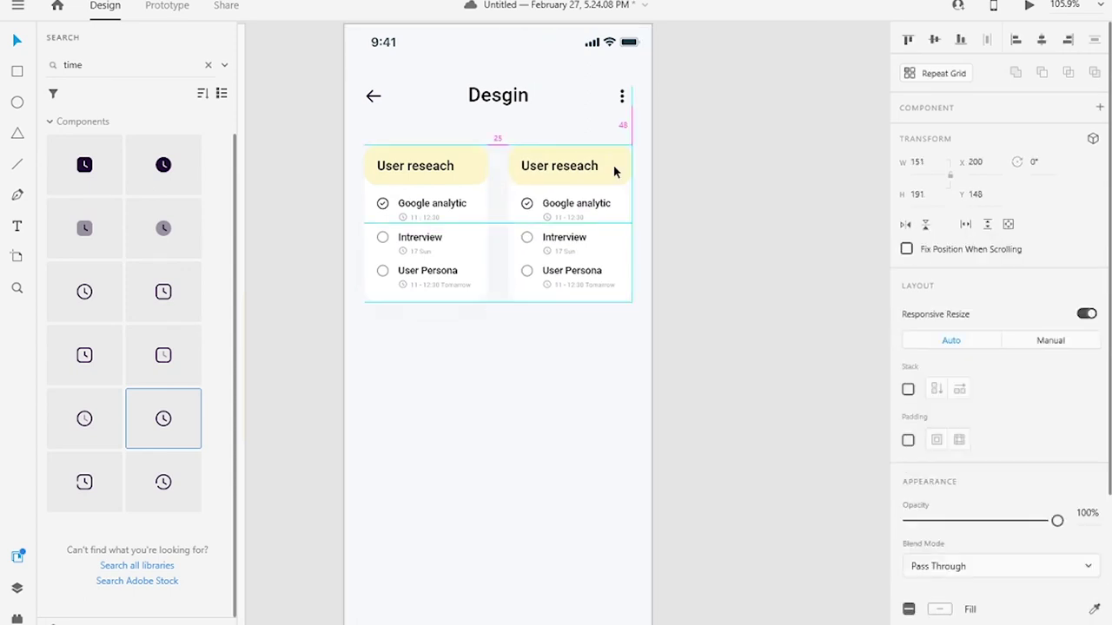
drag(569, 302, 569, 377)
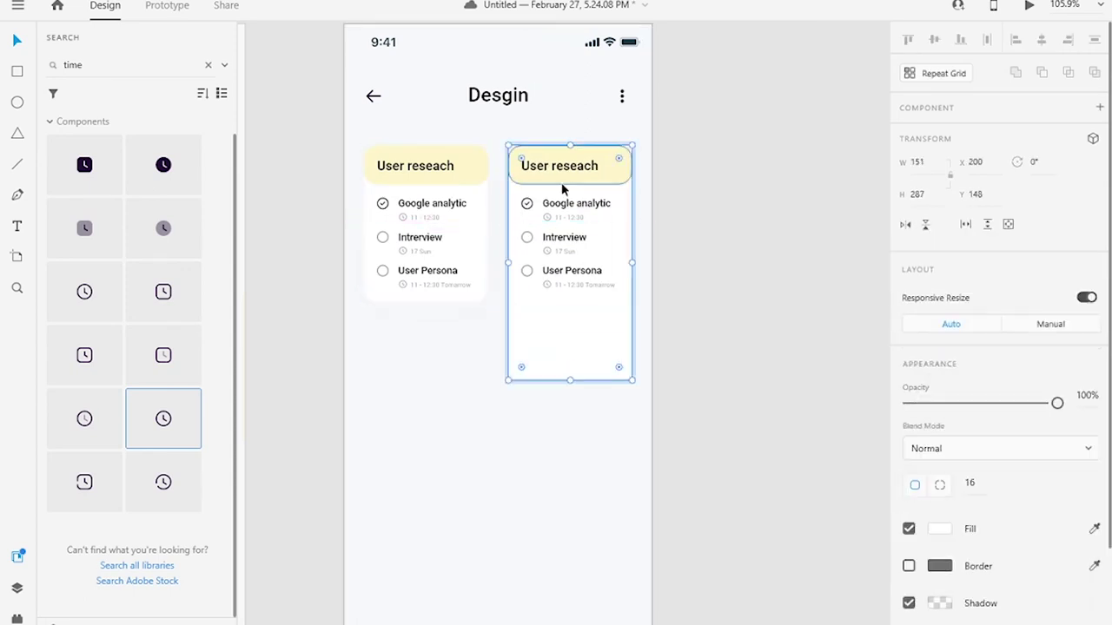
- Rename the second card's three tasks "Skteches", "3D model" and "UV Map"
double_click(587, 201)
text(Sktches)
double_click(560, 237)
text(#d)
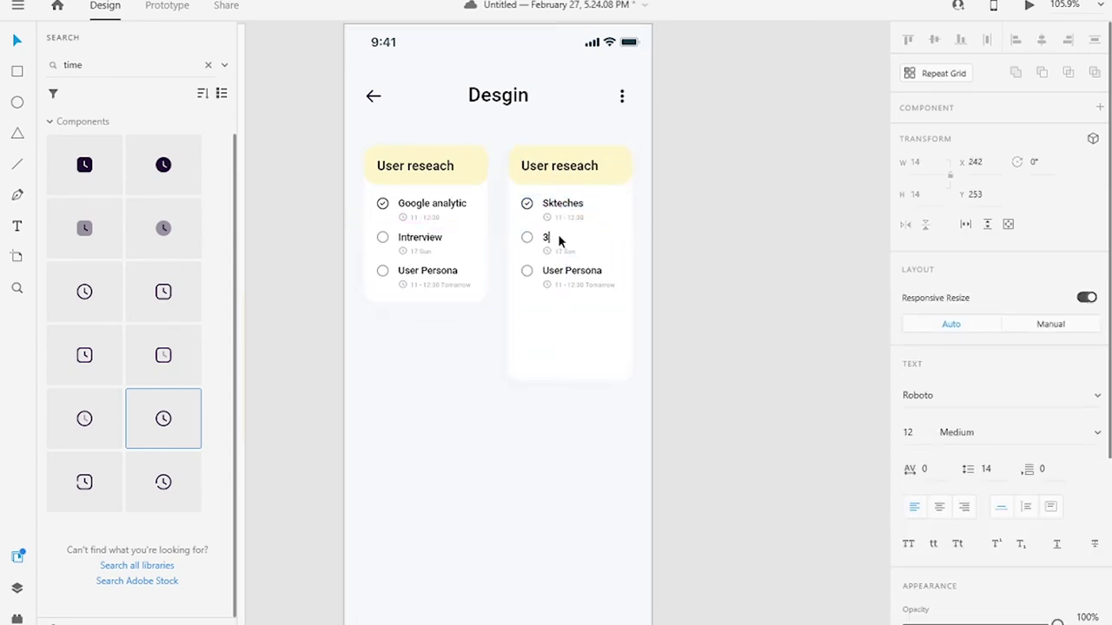
text(D model)
key(Escape)
double_click(560, 270)
text(UV Map)
key(Escape)
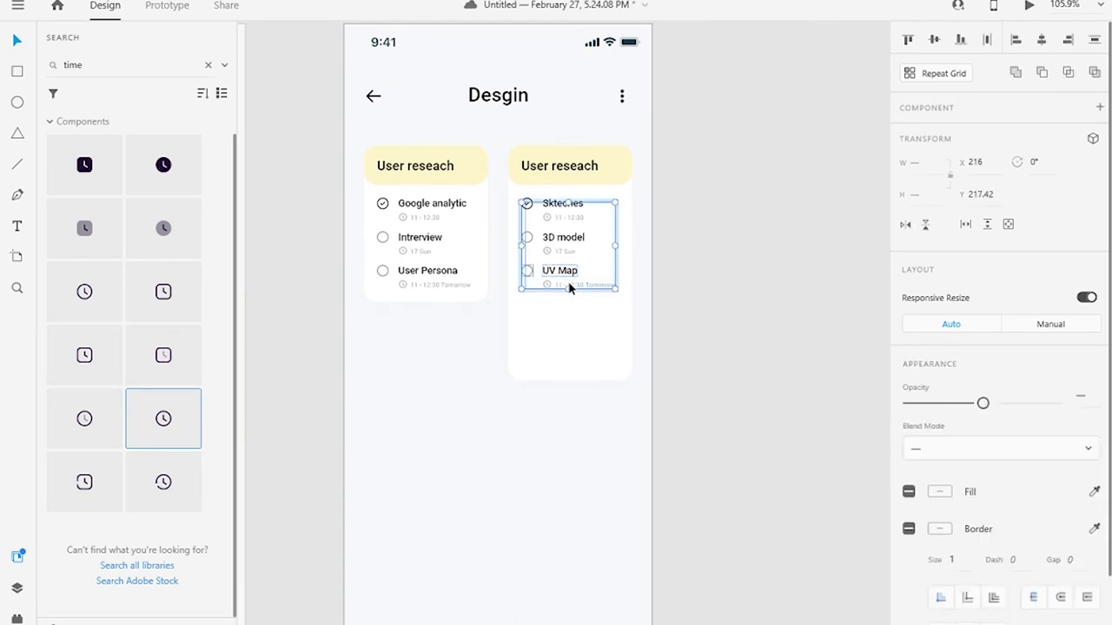
key(Escape)
key(Escape)
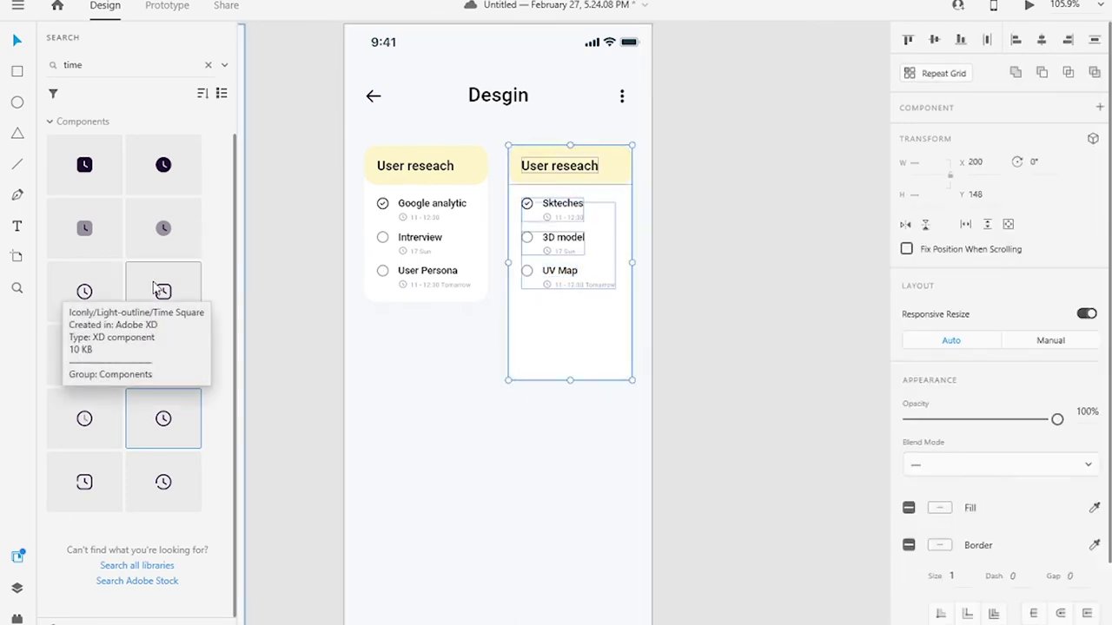
- Duplicate the "3D model" row below "UV Map" as a fourth task, matching the spacing of the other rows
double_click(568, 244)
key(ctrl+equal)
drag(568, 149, 551, 298)
click(564, 150)
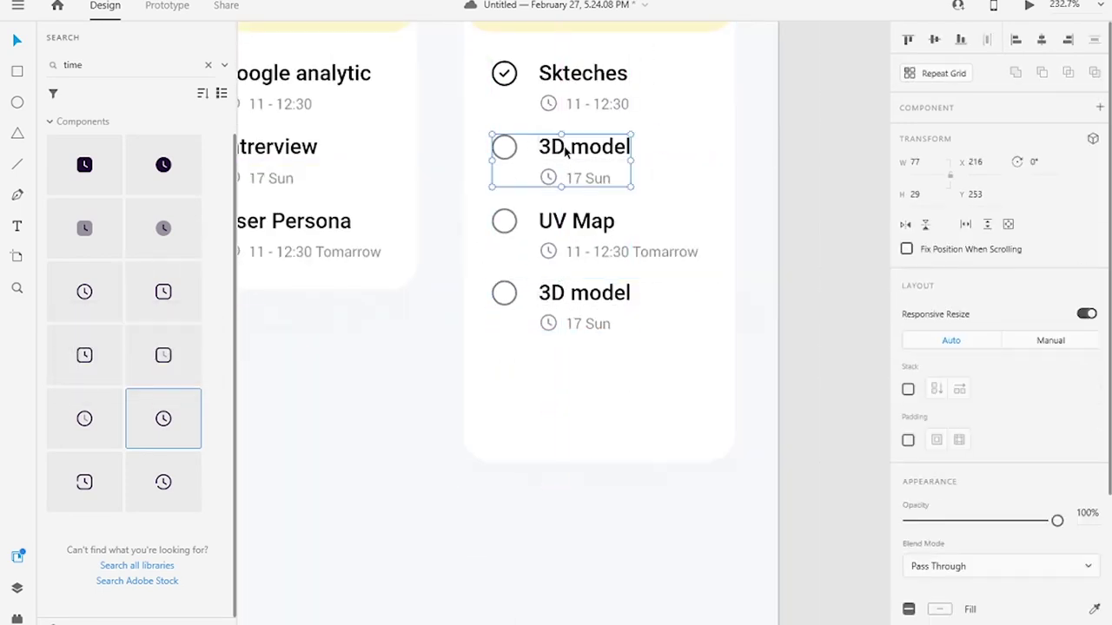
double_click(560, 228)
click(573, 251)
click(553, 250)
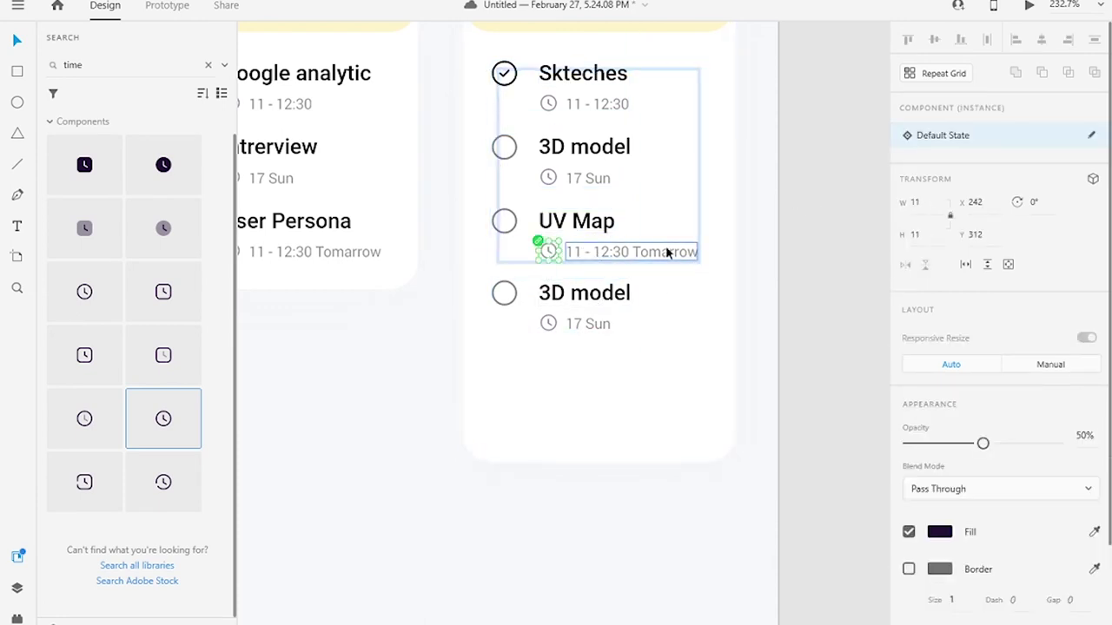
click(565, 292)
- Rename the fourth task in the second card "Color"
double_click(589, 297)
text(Colot)
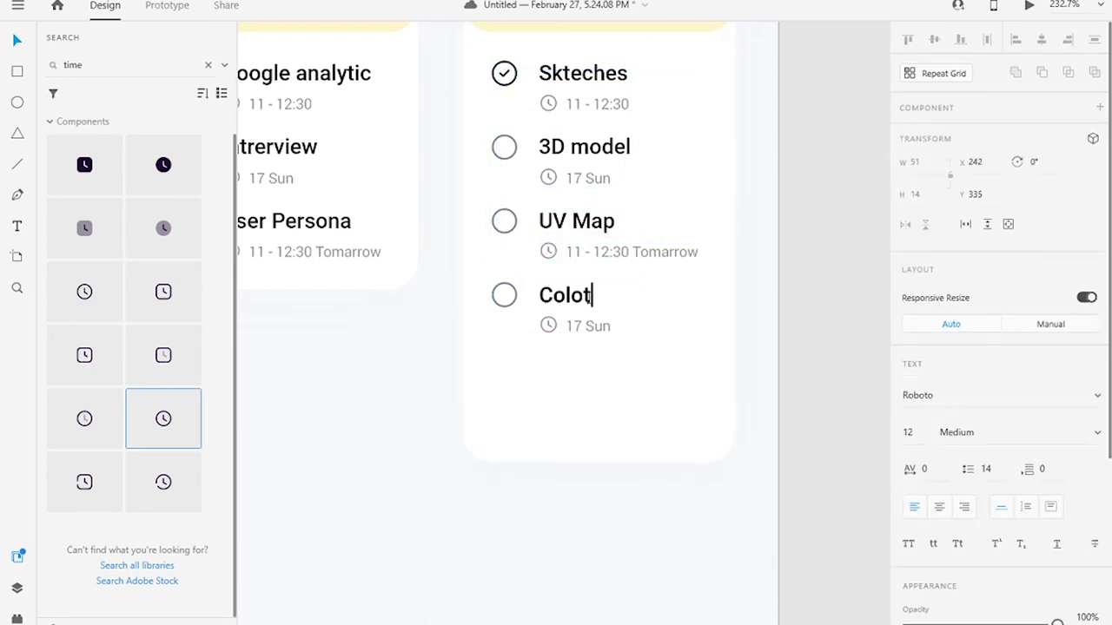
key(Escape)
- Duplicate the "Color" row as a fifth task named "Rigging" and shorten the white card body to a height of 273
key(ctrl+d)
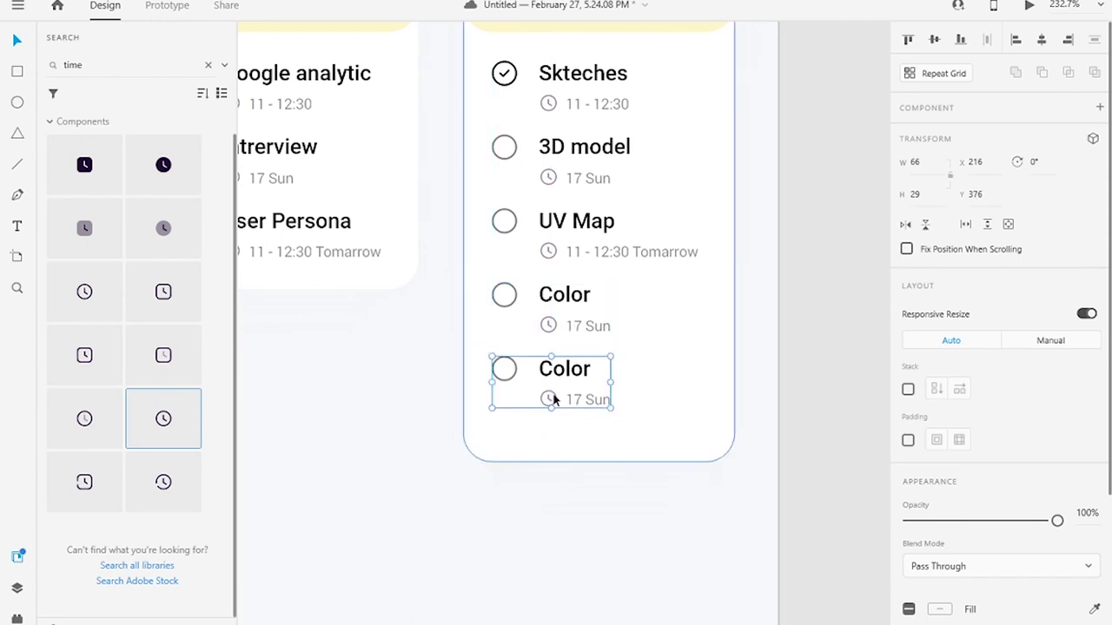
double_click(587, 363)
text(Rigging)
key(Escape)
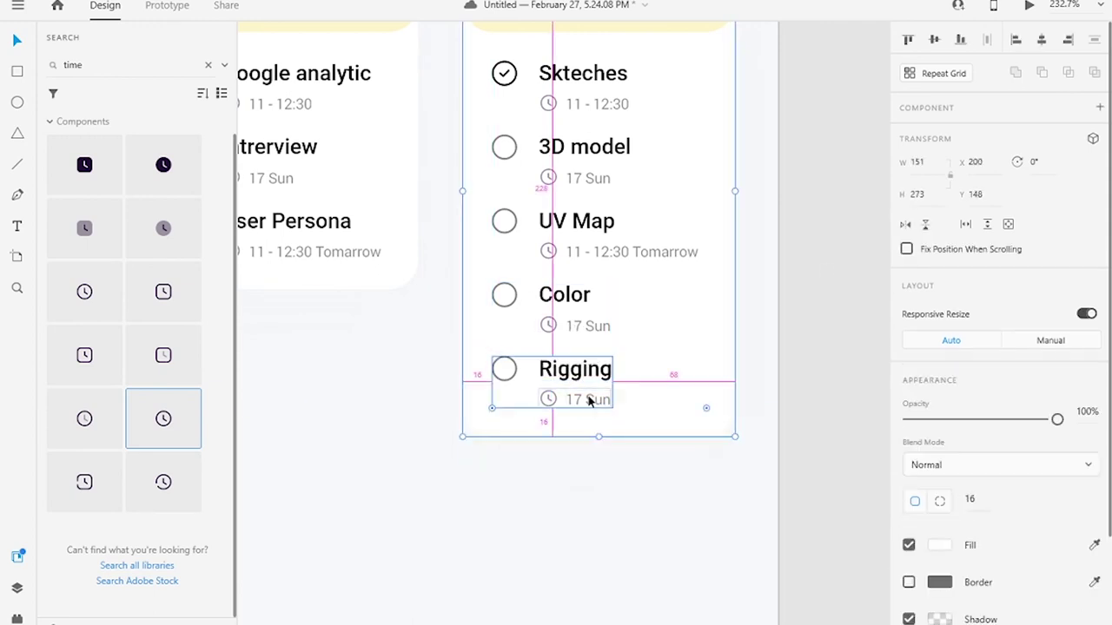
- Replace the clock icon and time under the "Rigging" task with the text "Sat, Sun, Mon"
double_click(588, 398)
double_click(587, 399)
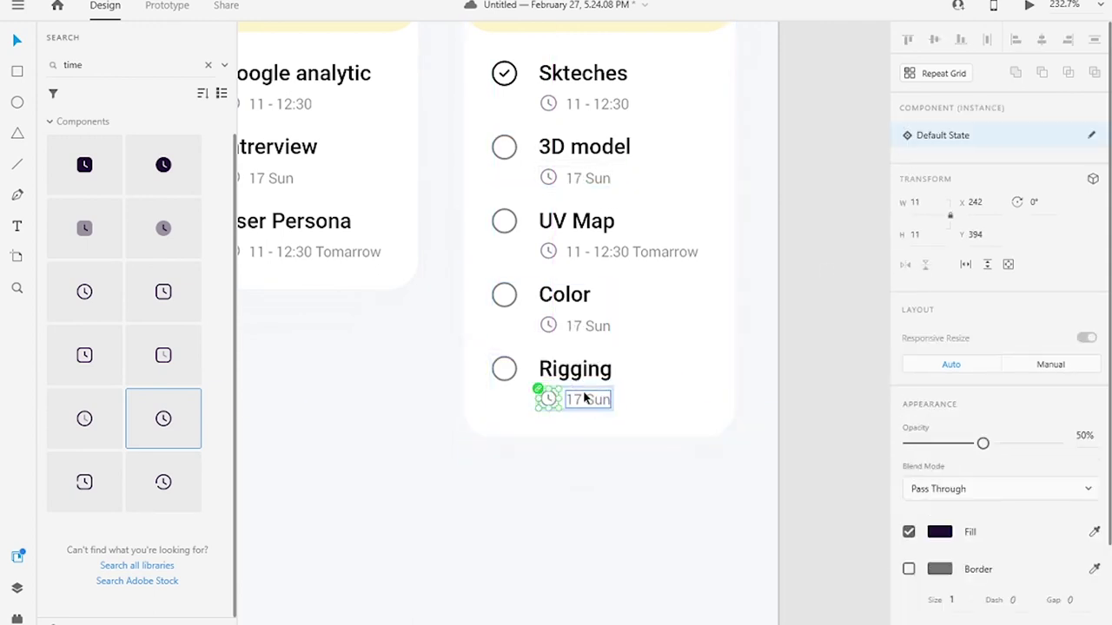
text(Sat,)
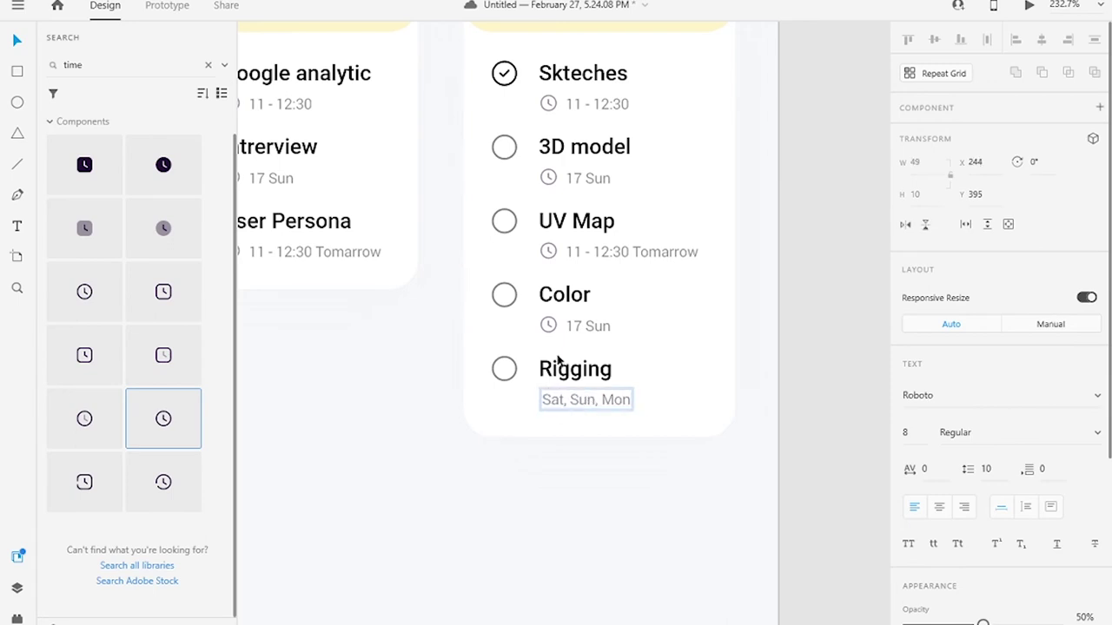
key(Escape)
- Change the time text under the "Color" task to "17 - 19 Sun, Mon"
click(590, 324)
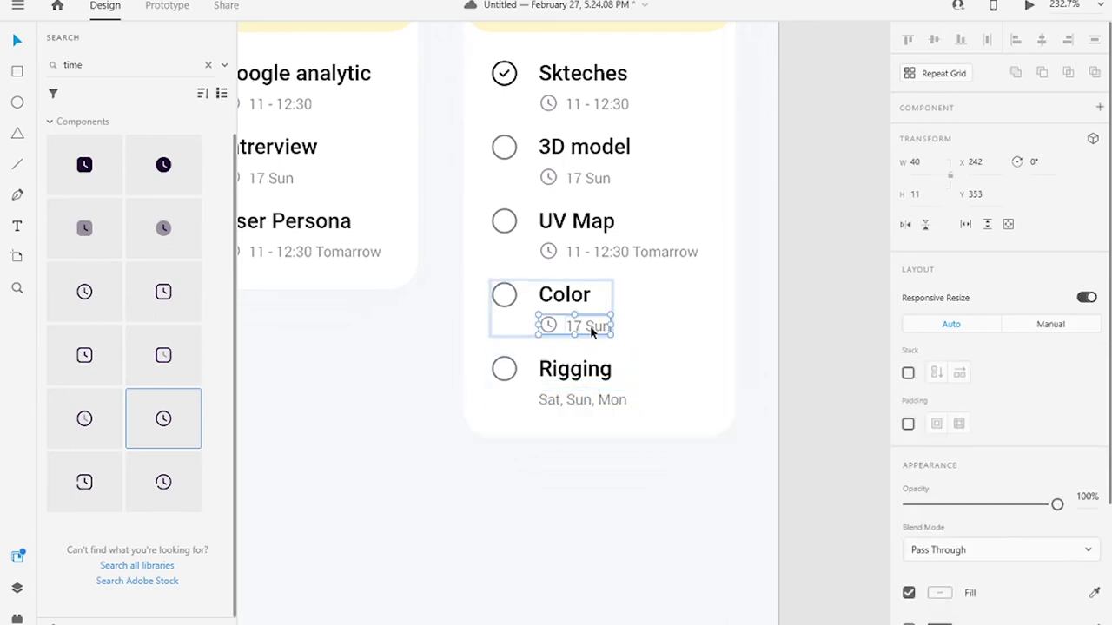
double_click(611, 323)
text(- 19 Sun, Mon)
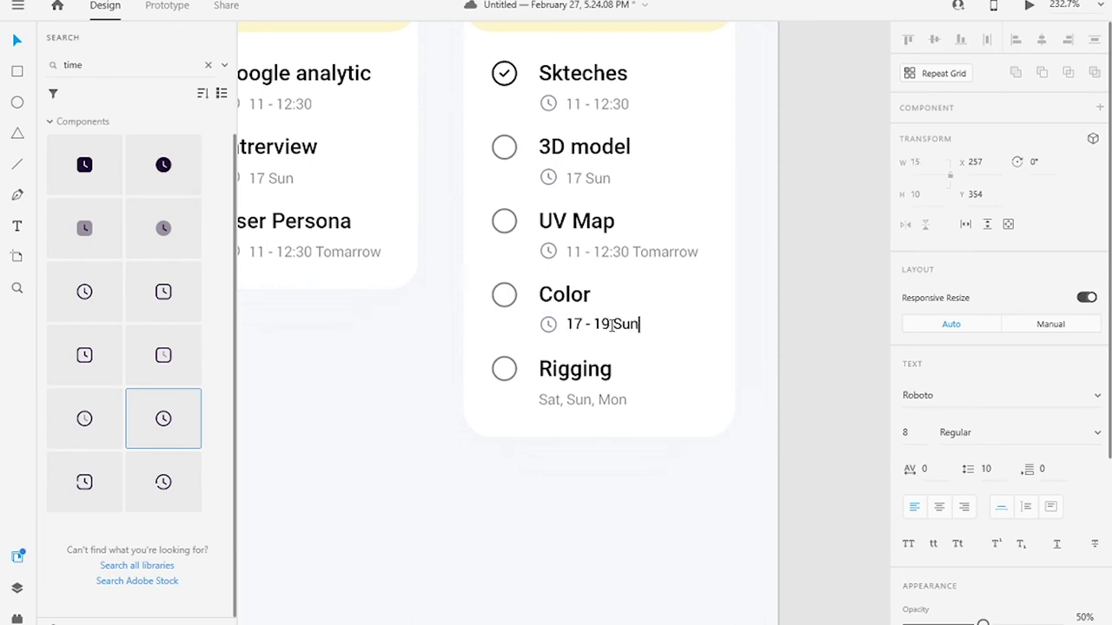
key(Escape)
- Mark the "UV Map" and "Color" tasks as done with darkened circles and copies of the "Google analytic" check mark
click(504, 221)
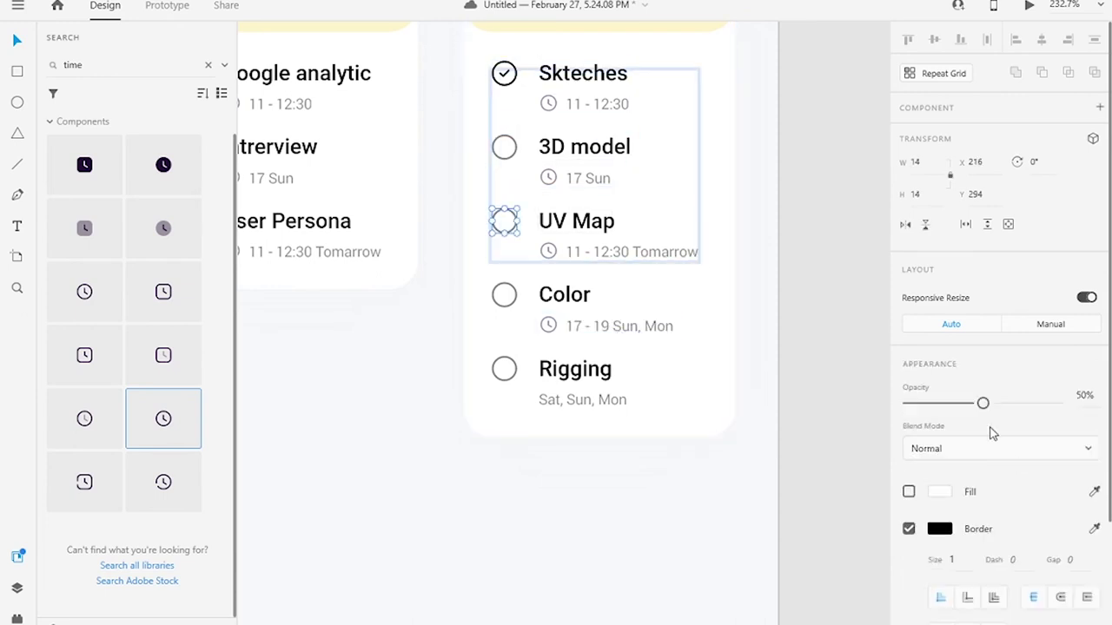
scroll(434, 93, down, 4)
click(289, 80)
scroll(289, 80, up, 4)
double_click(289, 80)
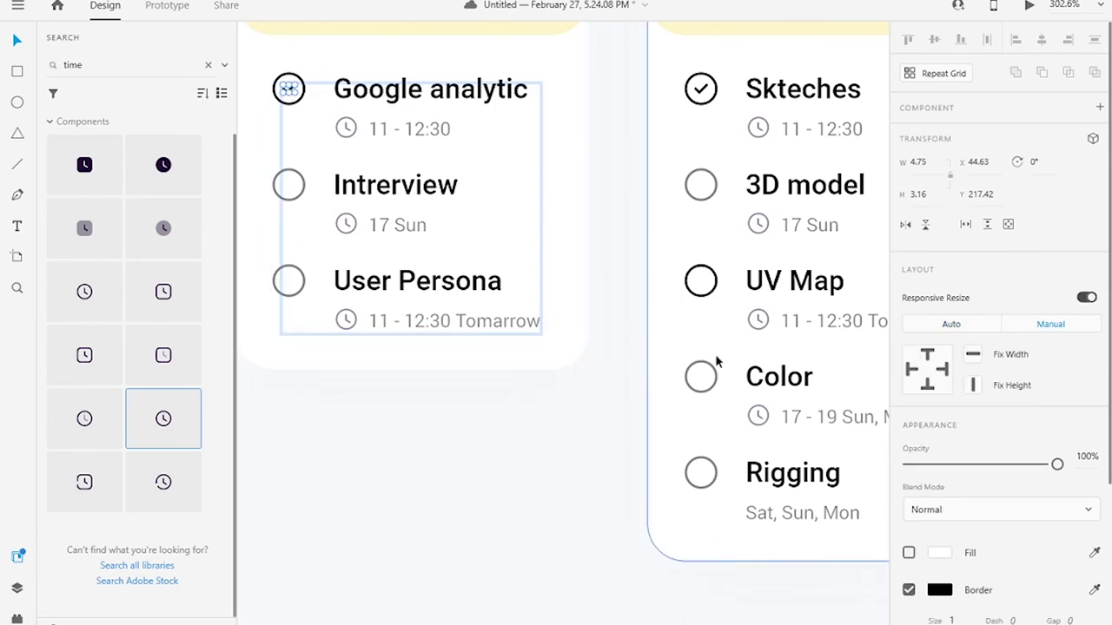
drag(382, 306, 367, 361)
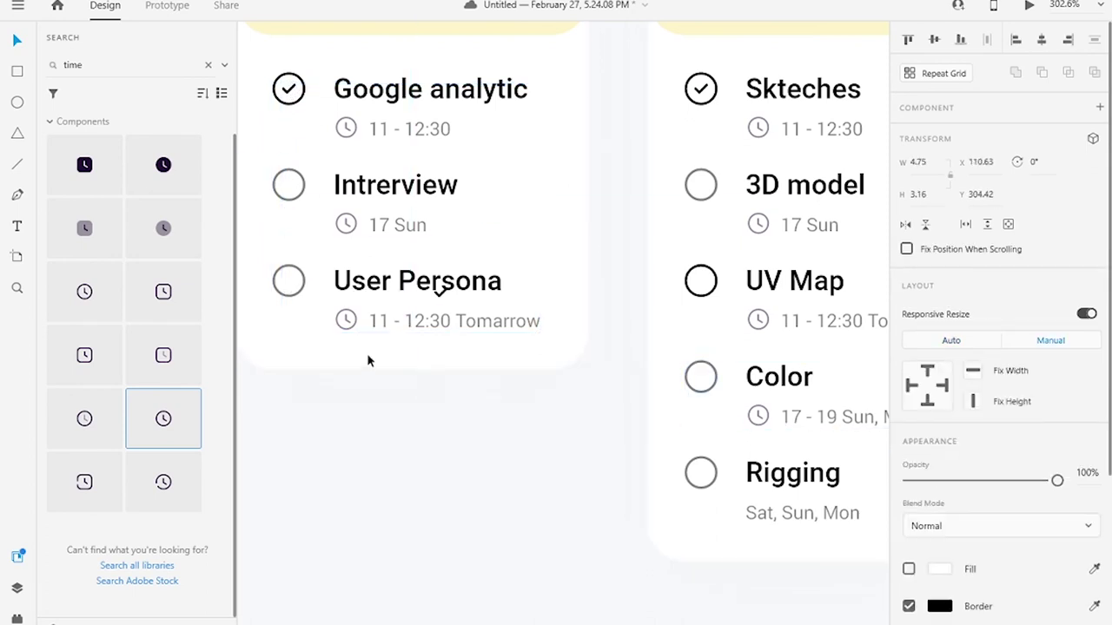
key(Up)
key(Up)
key(Up)
key(Up)
key(Up)
key(Left)
key(ctrl+v)
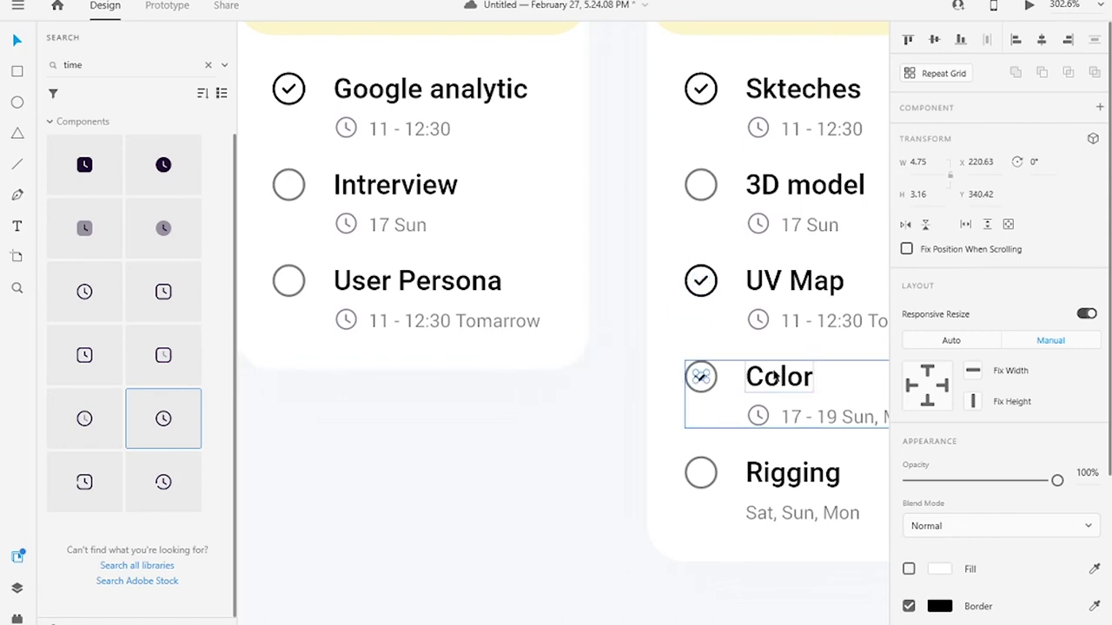
key(Escape)
- Draw a 56 by 56 square in the empty area below the task cards and round its corners to 16
scroll(499, 274, down, 2)
scroll(499, 274, down, 3)
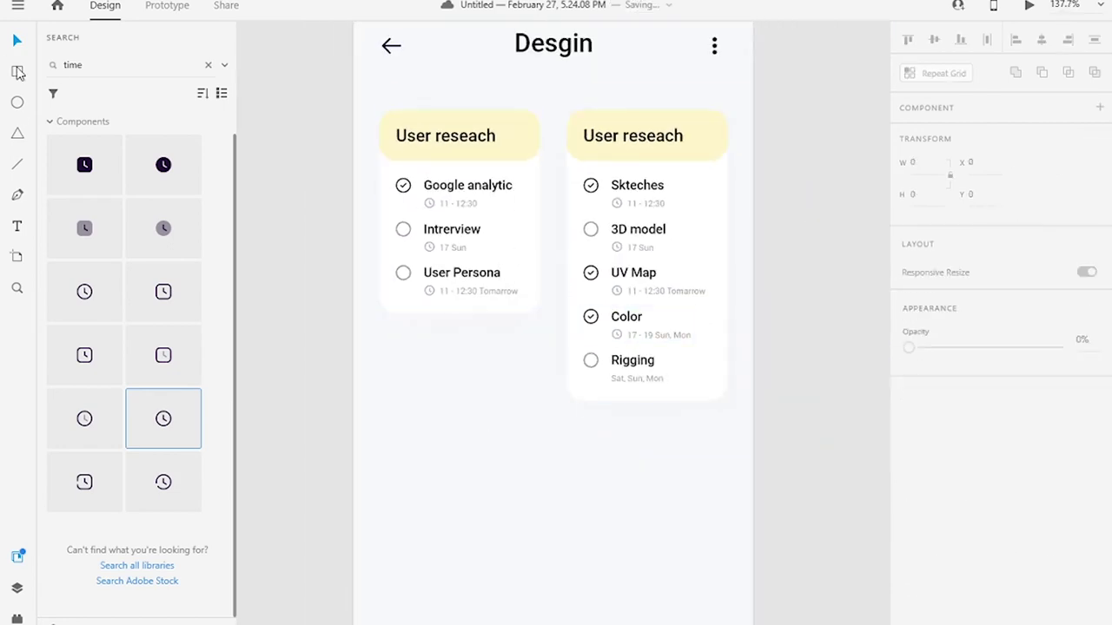
scroll(598, 153, down, 5)
key(r)
drag(606, 460, 653, 510)
click(917, 162)
text(56)
key(Return)
scroll(618, 515, up, 5)
drag(568, 430, 579, 436)
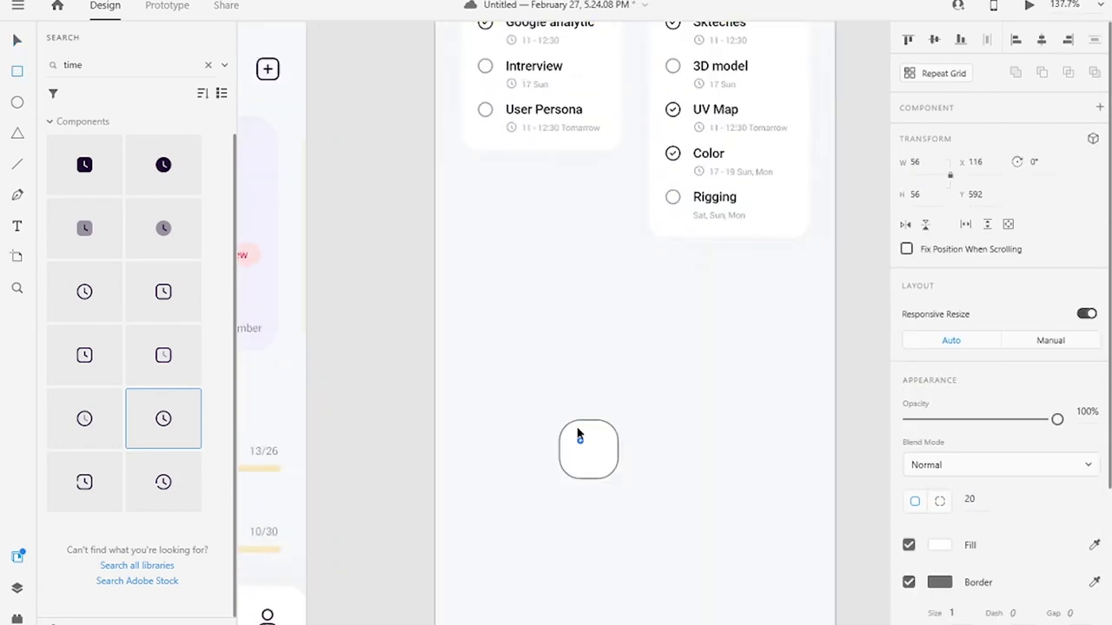
- Fill the rounded square with the saved orange color and remove its border
click(939, 544)
click(771, 610)
click(908, 582)
scroll(998, 521, down, 2)
key(ctrl+0)
- Add a soft shadow to the orange square with X 0, Y 3 and blur 10
click(908, 496)
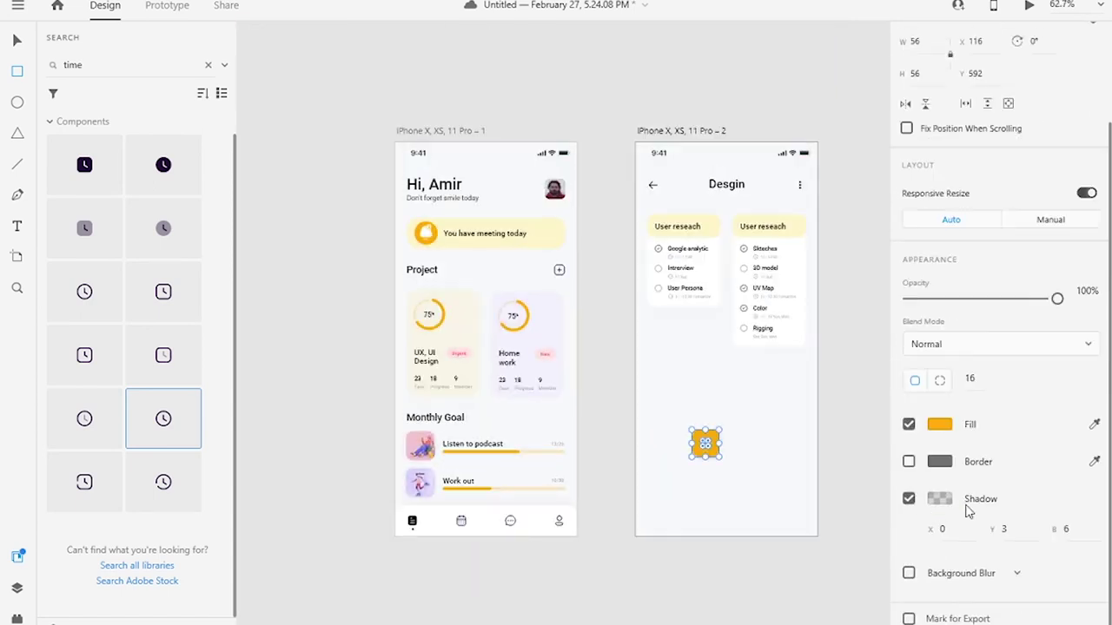
click(939, 499)
click(1008, 528)
text(15)
scroll(780, 406, up, 3)
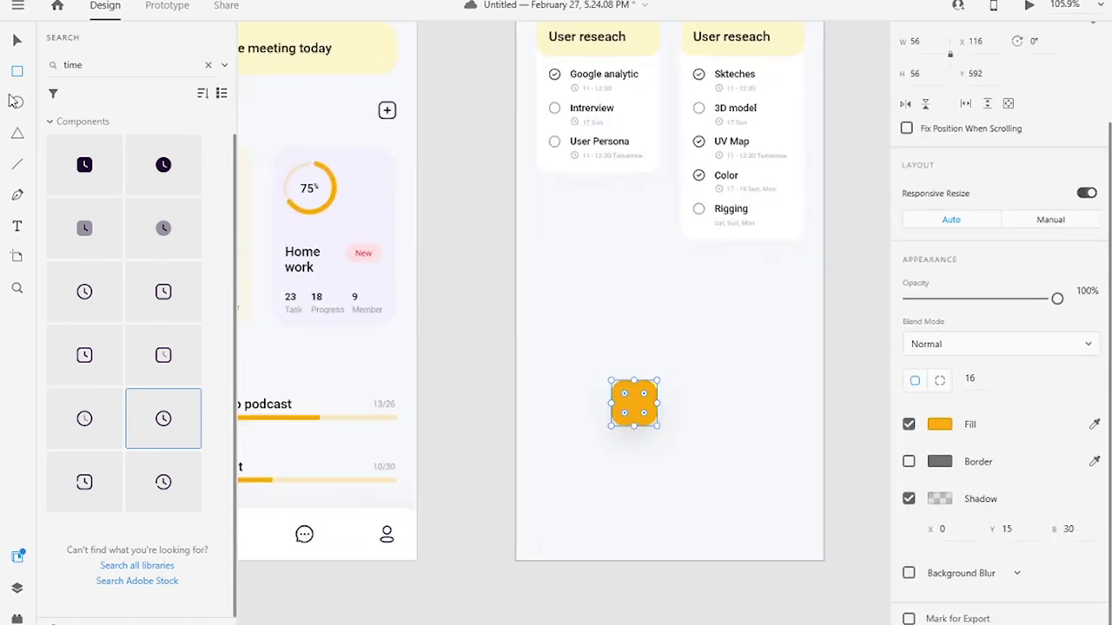
click(939, 499)
click(1007, 528)
text(3)
click(939, 499)
- Move the orange square to the lower-right corner of the "Desgin" artboard, at X 295, Y 692
click(634, 404)
drag(634, 403, 780, 512)
key(shift+Up)
key(shift+Up)
key(shift+Up)
key(Up)
key(Up)
- Search the components for "plus" and place the outlined plus icon on the orange square
double_click(117, 68)
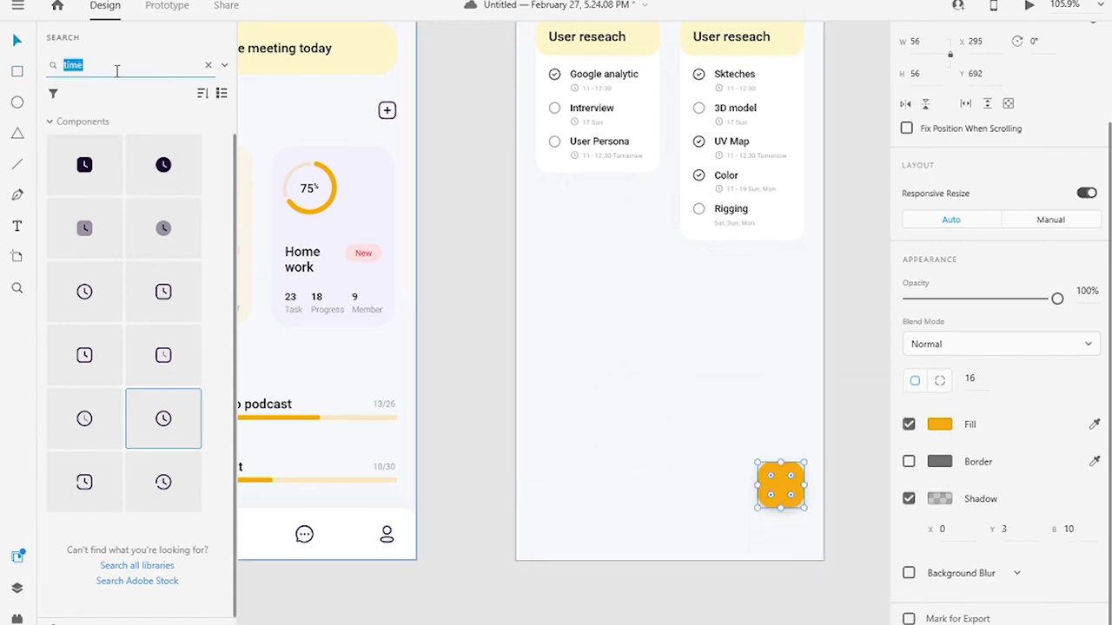
drag(84, 418, 780, 487)
scroll(804, 521, up, 5)
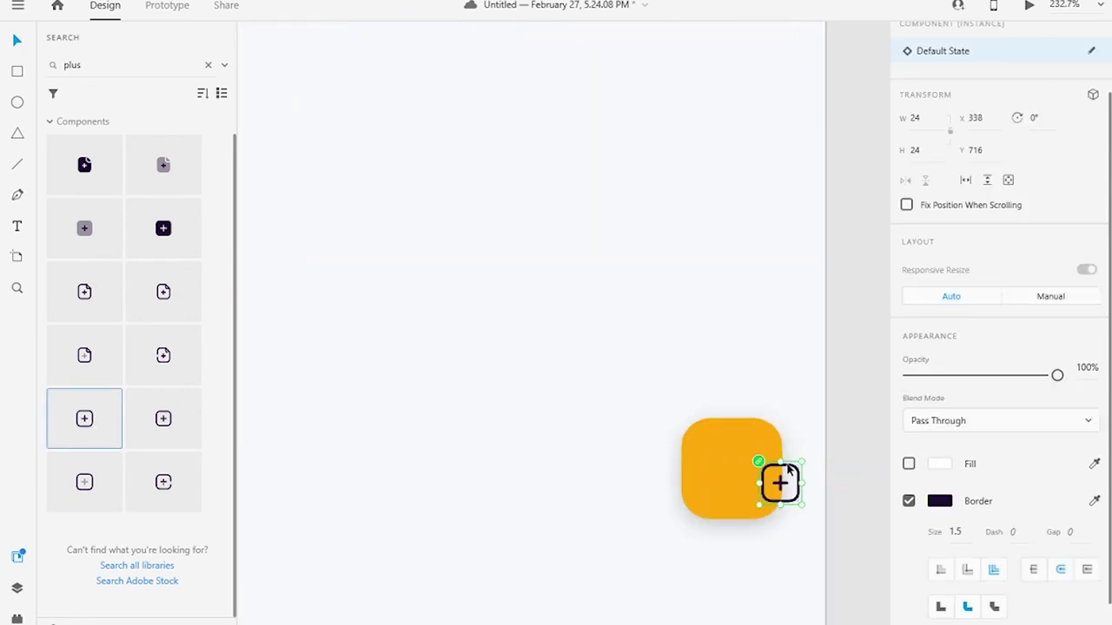
scroll(758, 261, down, 10)
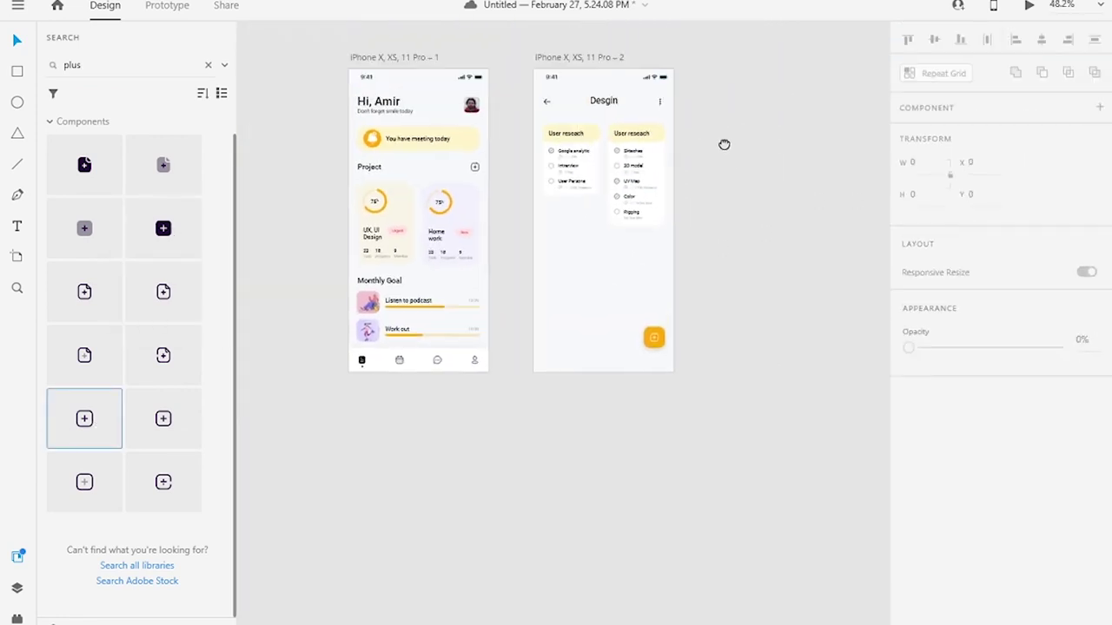
- Add the placeholder text "Enter Project name" on one line inside the white "New Project" dialog
click(576, 57)
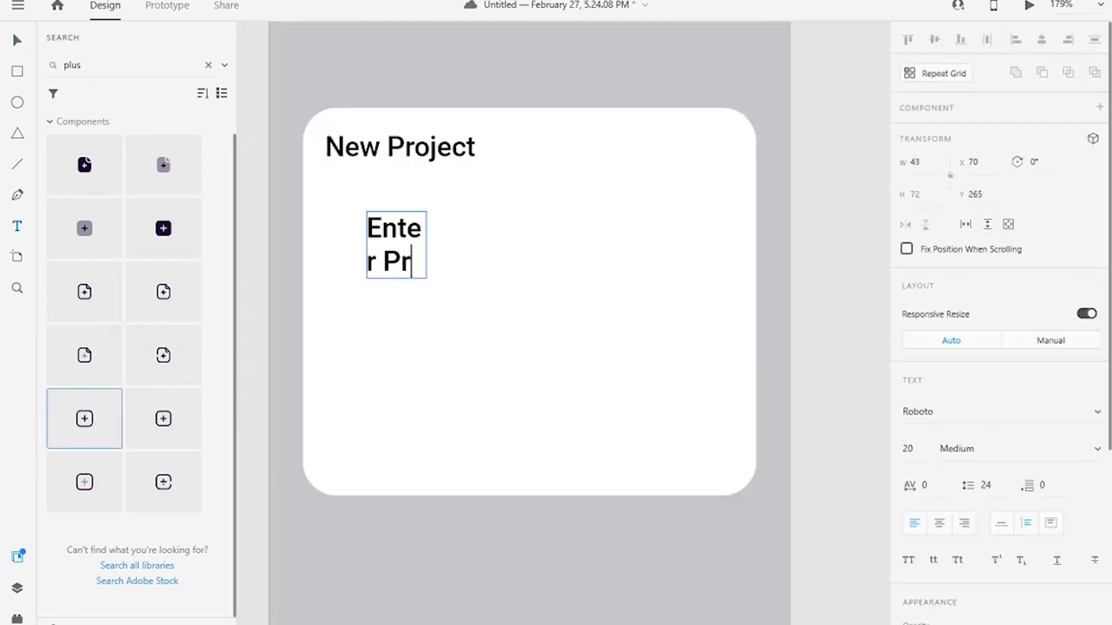
text(oject name)
key(ctrl+a)
key(BackSpace)
key(BackSpace)
key(BackSpace)
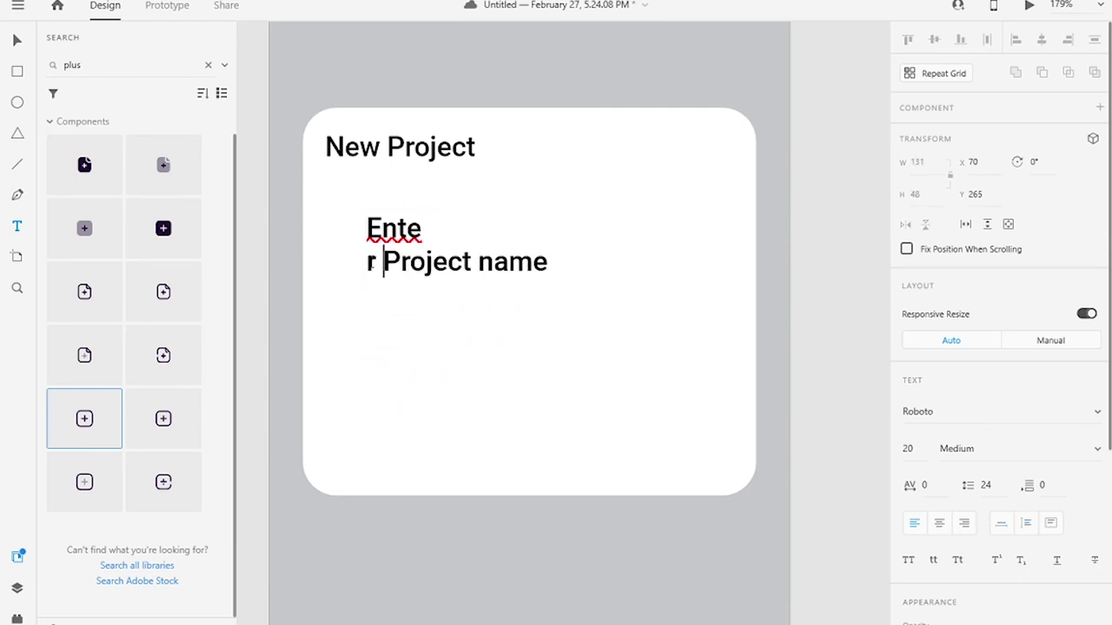
- Style the placeholder as 14 pt Regular at 50% opacity and left-align it beneath the "New Project" title
key(Escape)
click(1097, 449)
click(896, 353)
scroll(999, 347, down, 5)
drag(1054, 457, 982, 456)
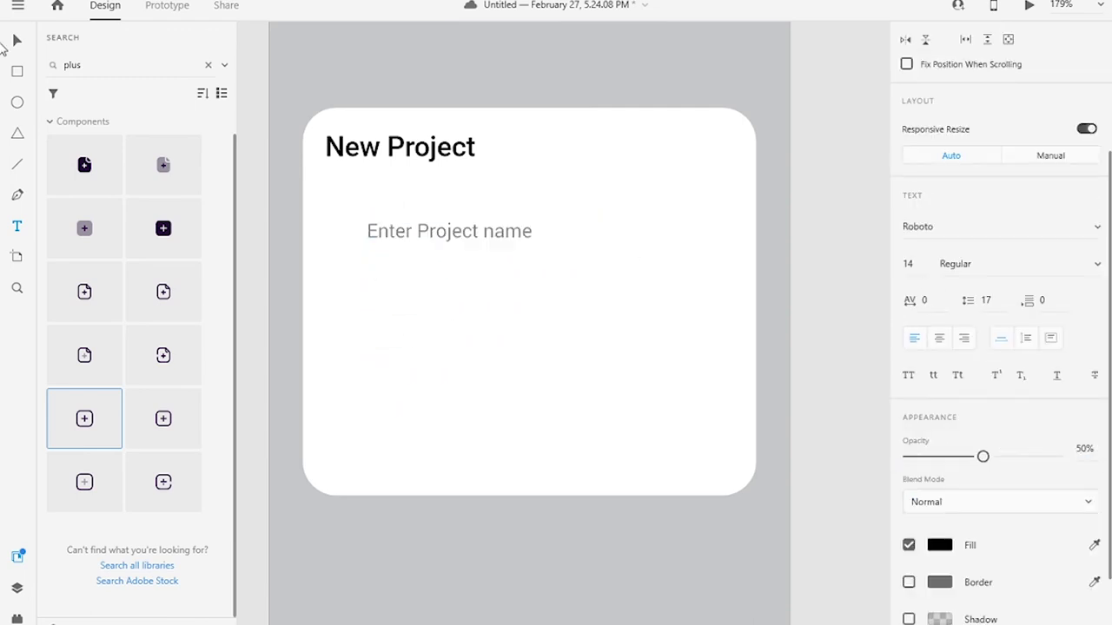
drag(449, 231, 408, 208)
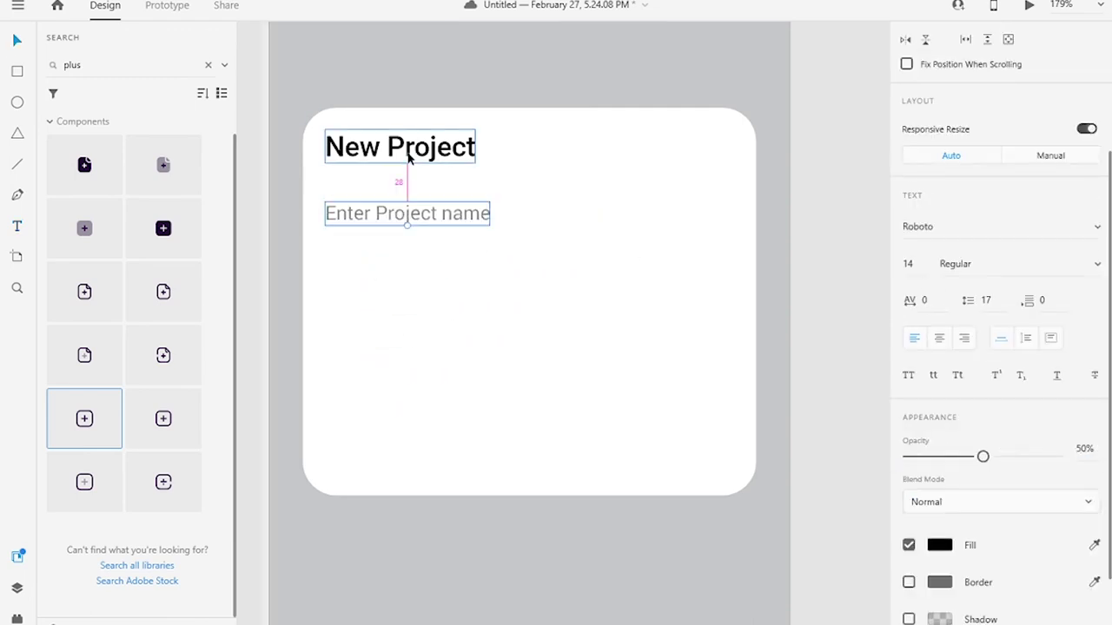
- Draw a thin rectangle under the placeholder as an underline, 295 wide and 0.5 high
click(17, 72)
drag(327, 227, 744, 229)
click(920, 148)
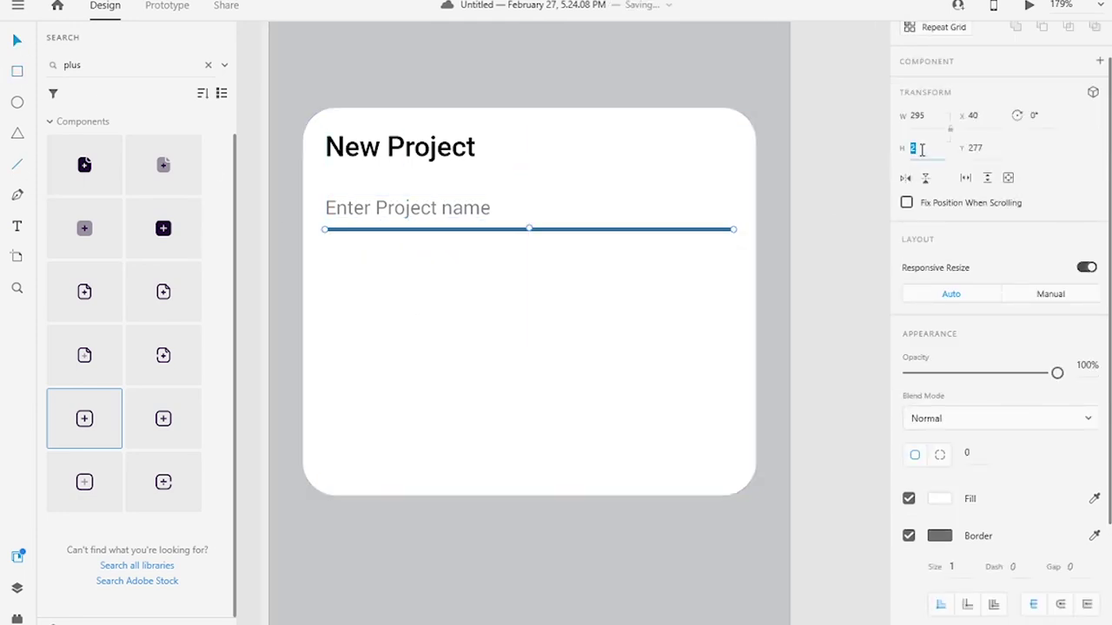
text(1)
key(Return)
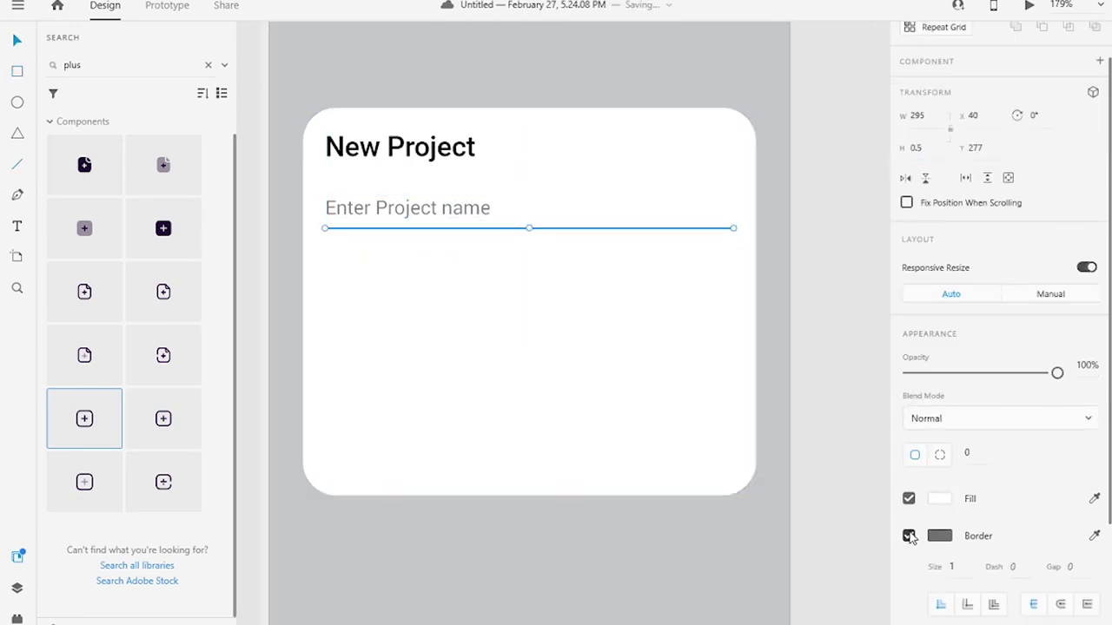
- Give the underline a borderless black fill at 70% opacity and nudge it up to Y 274
click(908, 536)
click(938, 498)
text(000000)
click(1085, 365)
text(70)
key(Return)
key(Up)
key(Up)
key(Up)
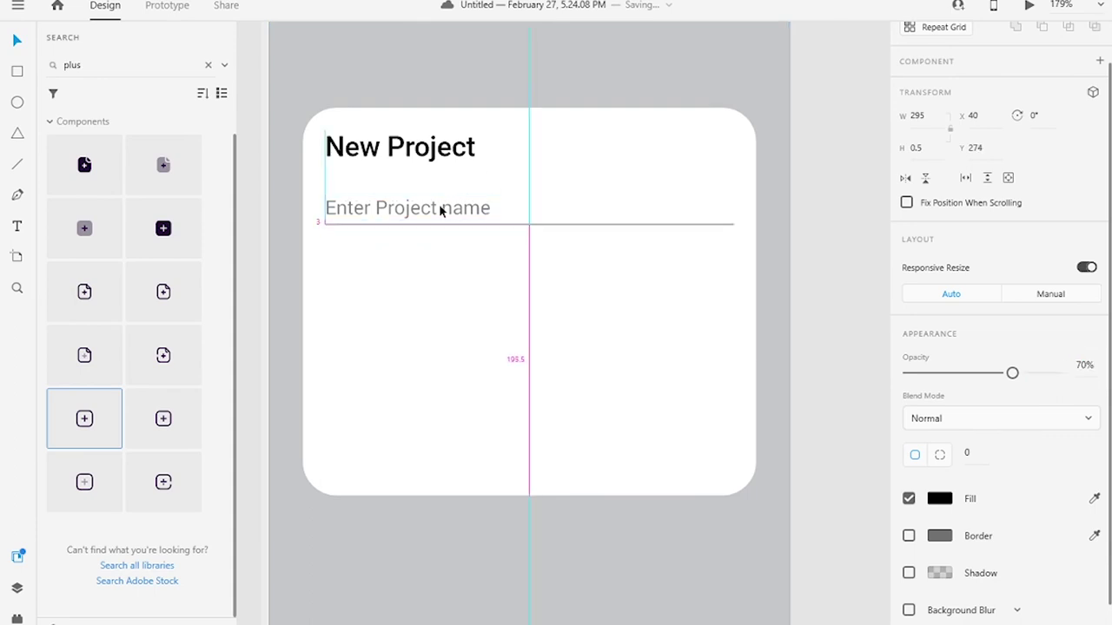
- Group the placeholder text with its underline and move the group up to Y 246
shift+click(440, 211)
key(ctrl+g)
drag(439, 211, 475, 189)
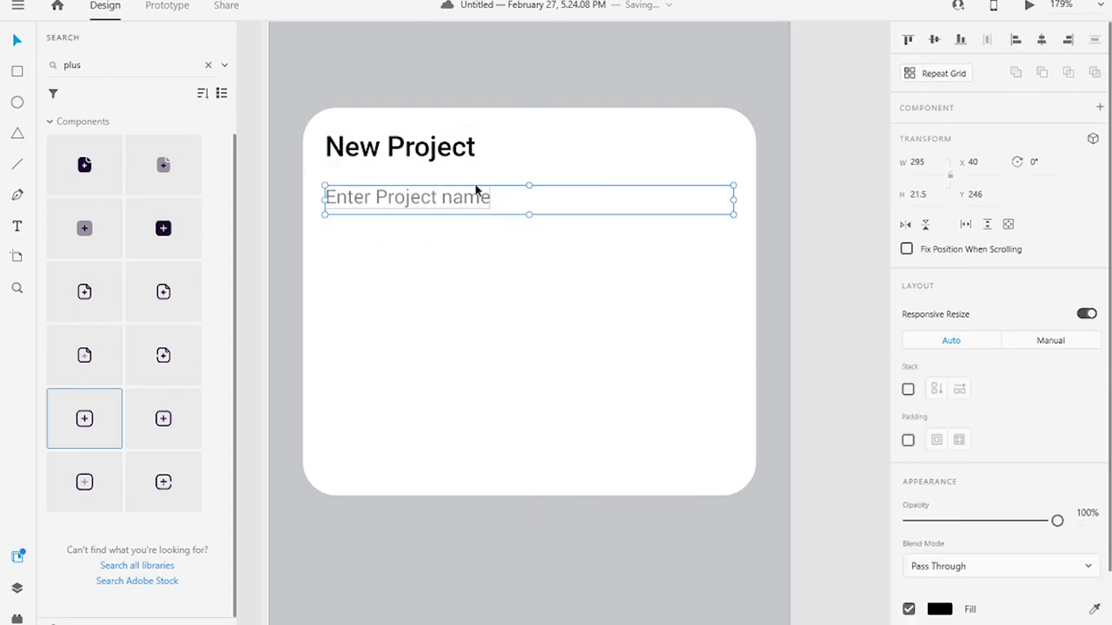
- Reduce the placeholder text to size 12 and shift the project name field slightly upward
double_click(396, 199)
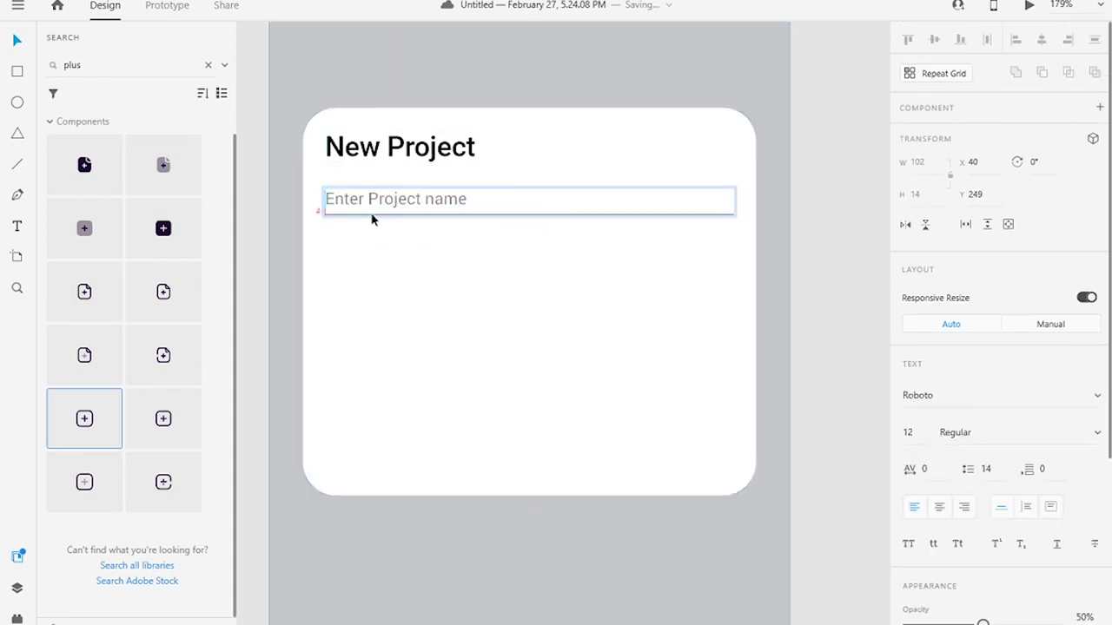
click(464, 179)
drag(469, 202, 469, 196)
- Add a "Color" label in 14 pt Medium, left-aligned below the project name field
click(17, 226)
mouse_move(340, 258)
mouse_down()
mouse_move(416, 284)
mouse_move(349, 242)
mouse_up()
click(1090, 448)
click(999, 473)
key(Escape)
- Move the project name field down to Y 254 and lower the "Color" label to even out the spacing
click(396, 195)
key(Down)
key(Down)
key(Down)
key(Down)
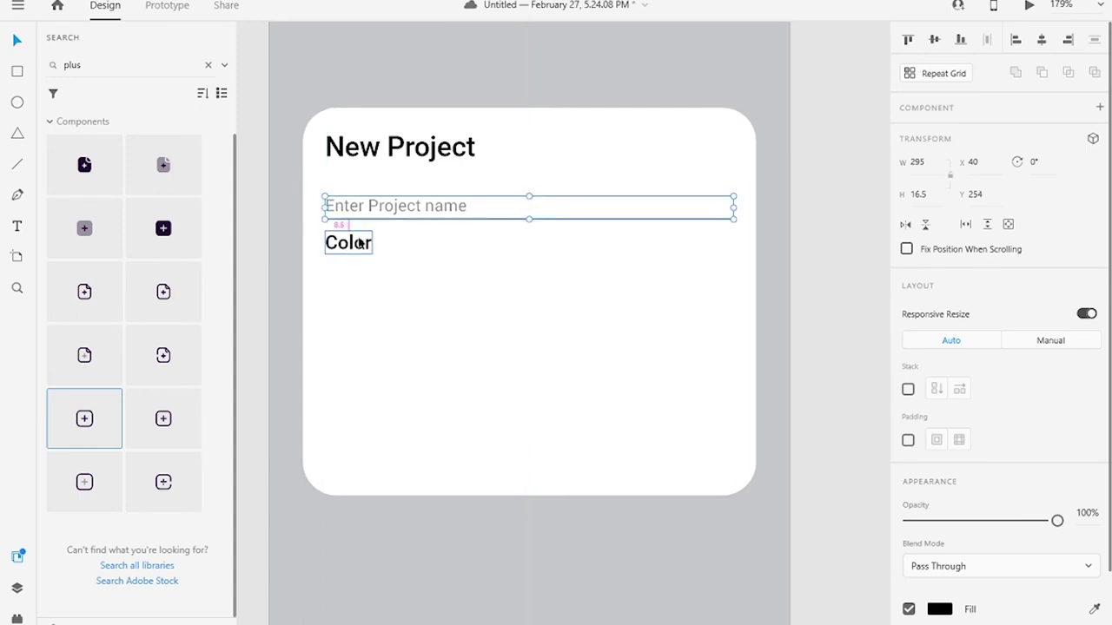
click(348, 243)
scroll(359, 237, down, 2)
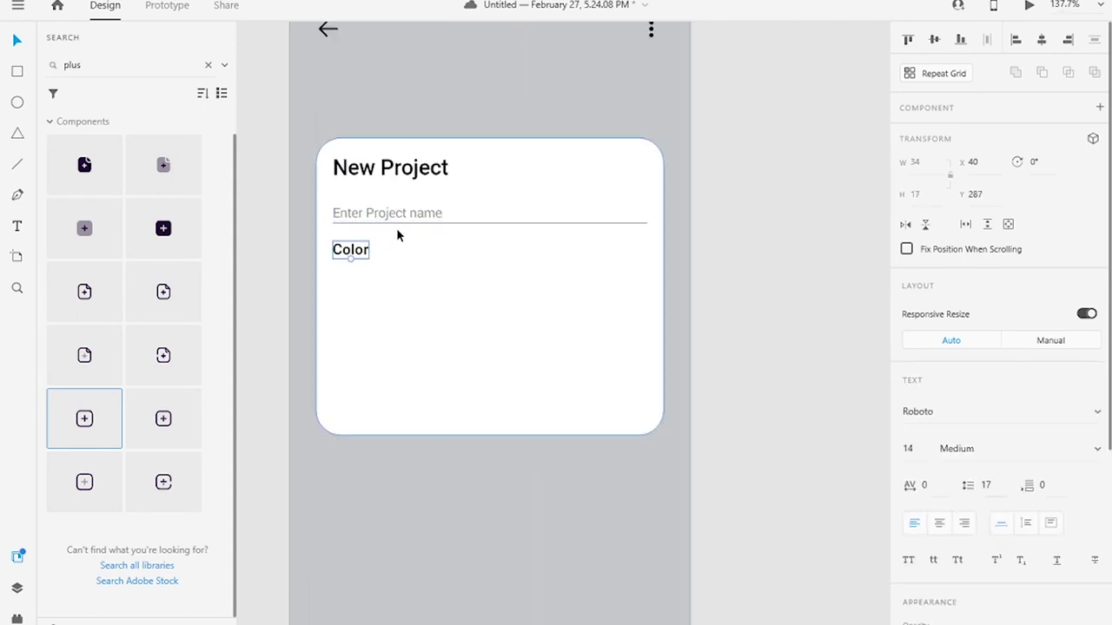
key(Down)
- Draw a 20 by 20 circle below the "Color" label and duplicate it into an evenly spaced horizontal row
key(e)
drag(325, 270, 457, 279)
click(17, 40)
scroll(347, 283, up, 2)
drag(457, 279, 496, 279)
drag(496, 280, 537, 281)
drag(536, 282, 581, 286)
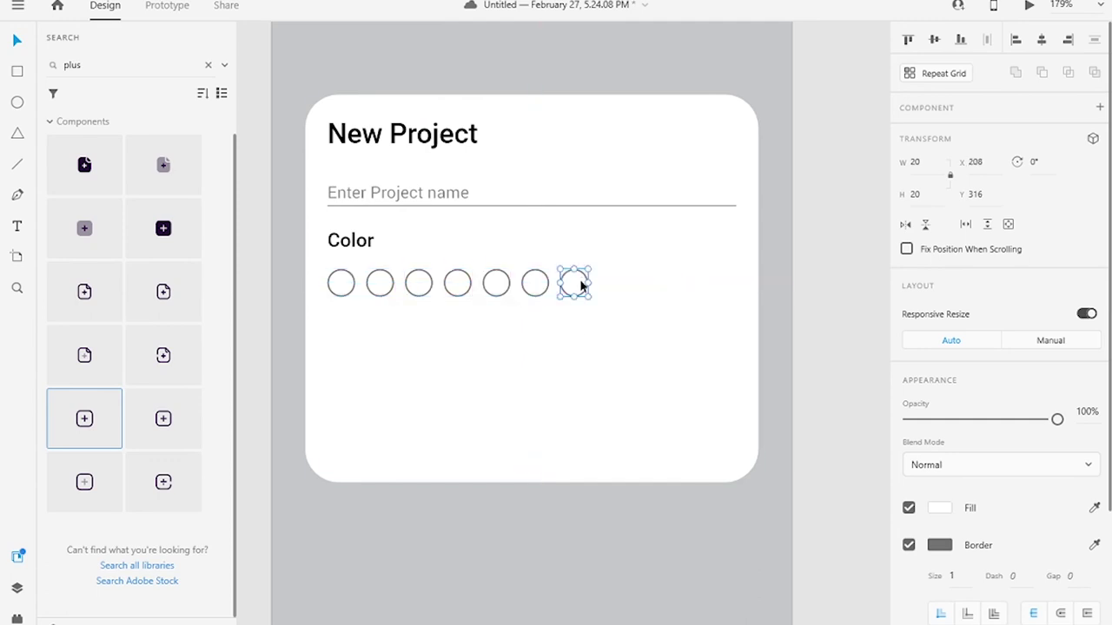
- Color the first circle beige and give the second a light purple fill with a #B09EFF border
click(938, 508)
right_click(788, 469)
click(830, 530)
click(939, 544)
text(#B09EFF)
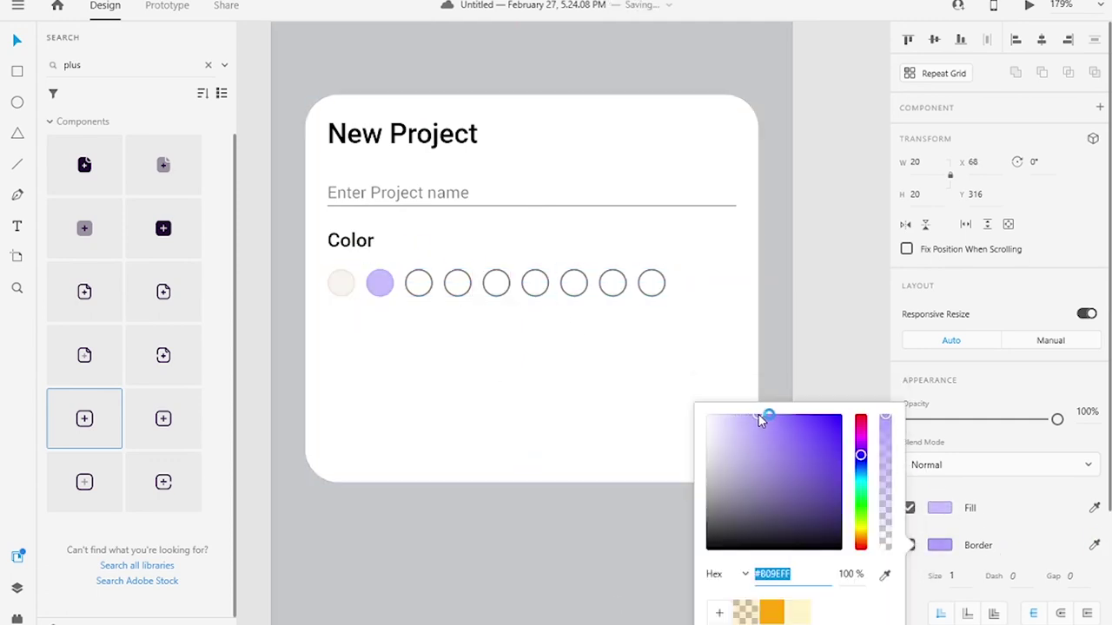
- Give the third circle a pale yellow fill and a #FCF2C0 border
click(418, 283)
click(939, 507)
right_click(786, 469)
click(808, 531)
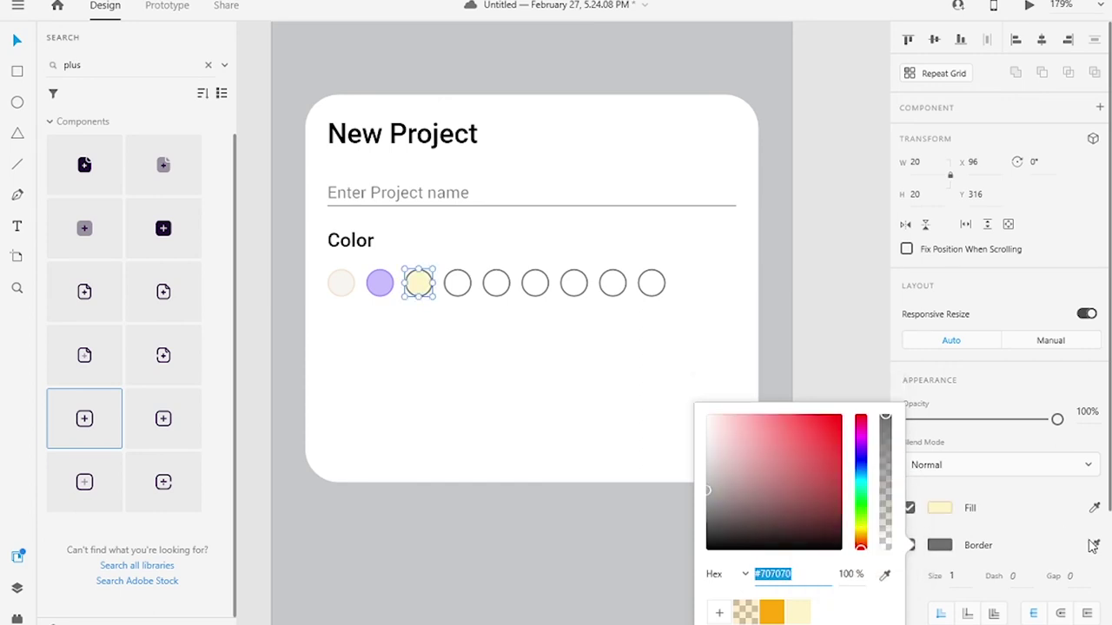
click(939, 544)
text(#FCF2C0)
- Give the fourth circle a light pink fill and a matching pink border
click(457, 283)
click(939, 507)
right_click(790, 469)
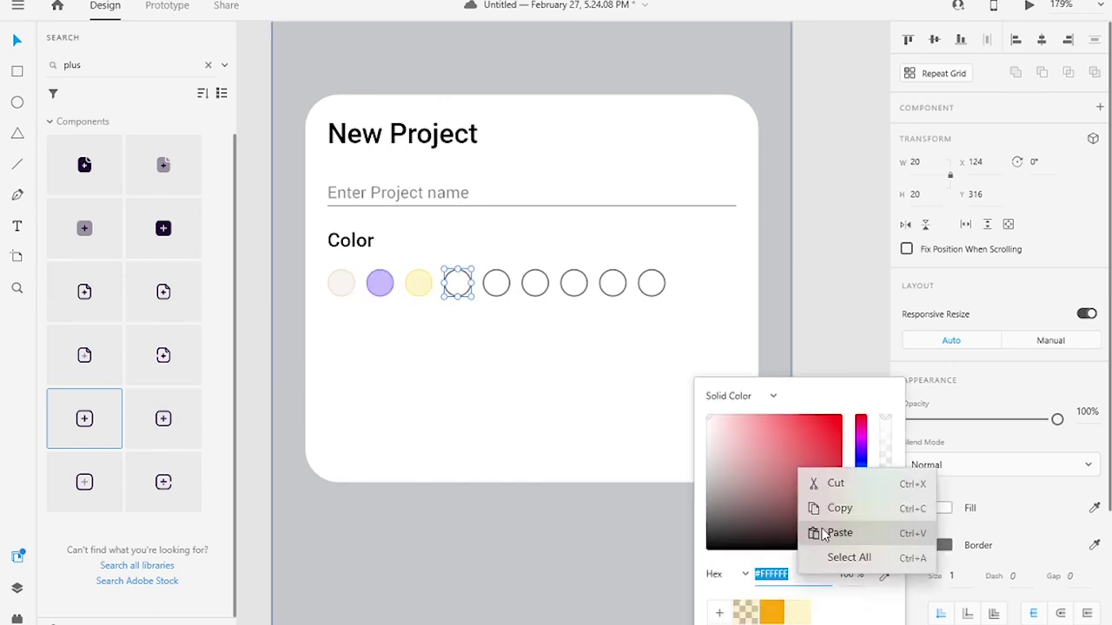
click(812, 530)
click(939, 545)
key(ctrl+v)
click(936, 540)
click(937, 540)
- Give the fifth circle a red fill and a darker red border
click(496, 282)
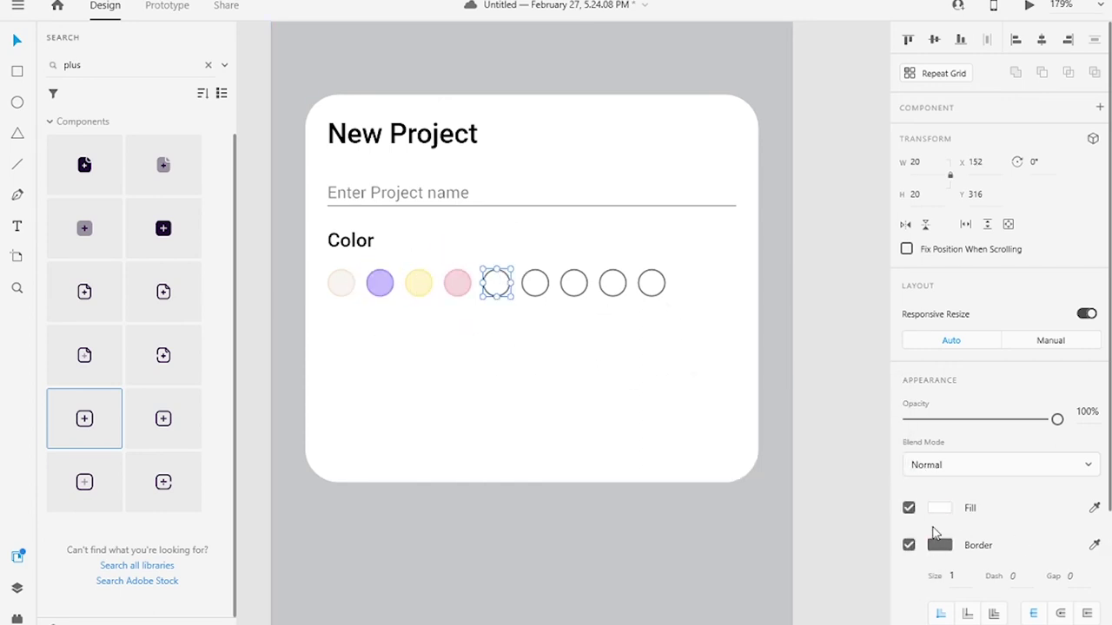
click(939, 507)
click(779, 416)
click(939, 545)
text(FF7777)
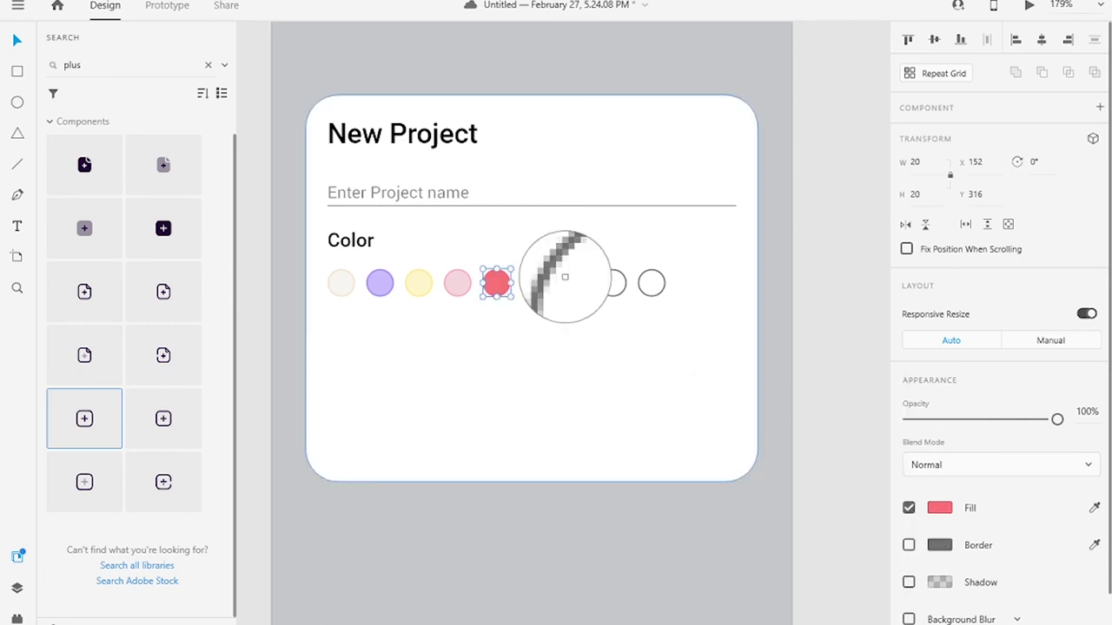
- Color the rest of the row from the fifth circle with borderless green, purple, light purple, violet, red and yellow fills
click(536, 282)
click(938, 507)
click(860, 431)
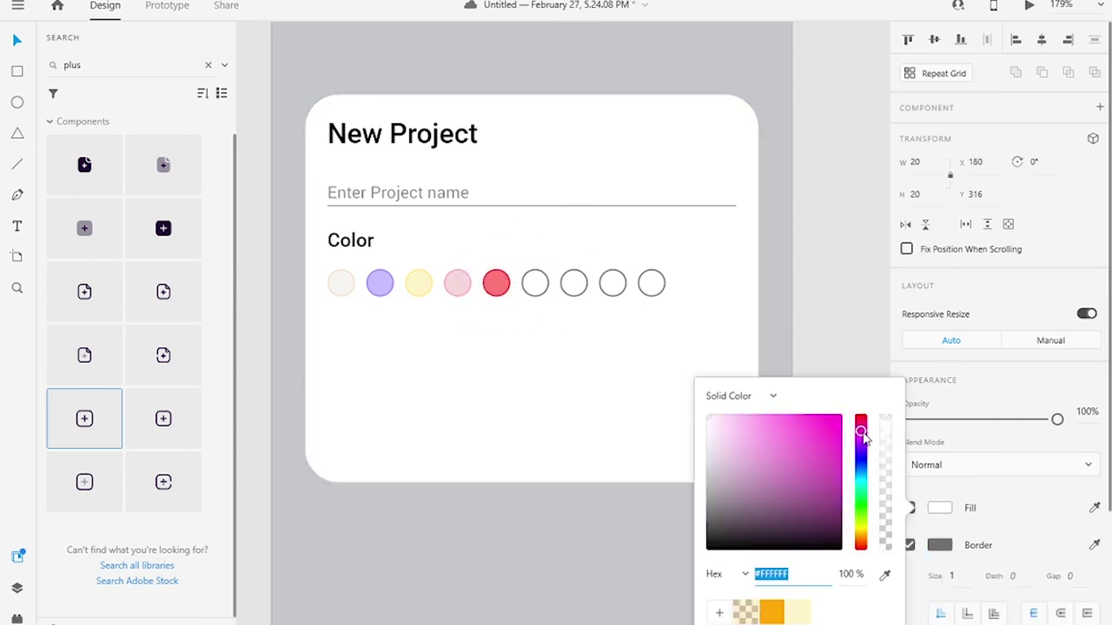
drag(820, 421, 779, 428)
drag(860, 482, 866, 519)
click(912, 532)
click(908, 544)
click(939, 508)
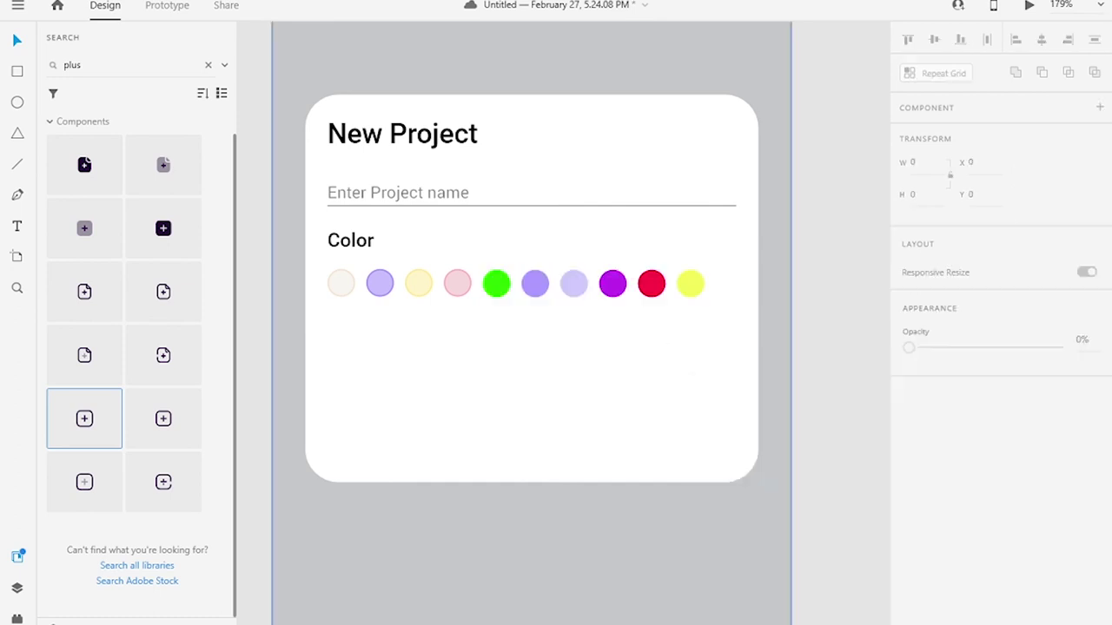
- Move the whole row of color circles up 4 px, closer to the Color heading
click(341, 282)
shift+click(382, 278)
shift+click(612, 284)
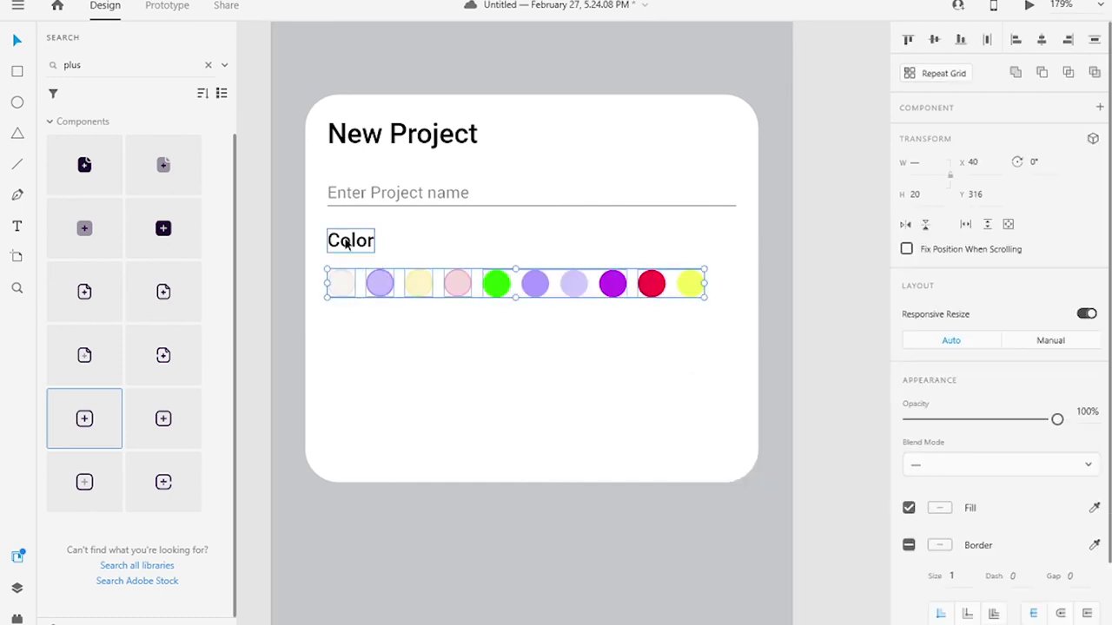
key(Up)
key(Up)
key(Up)
key(Up)
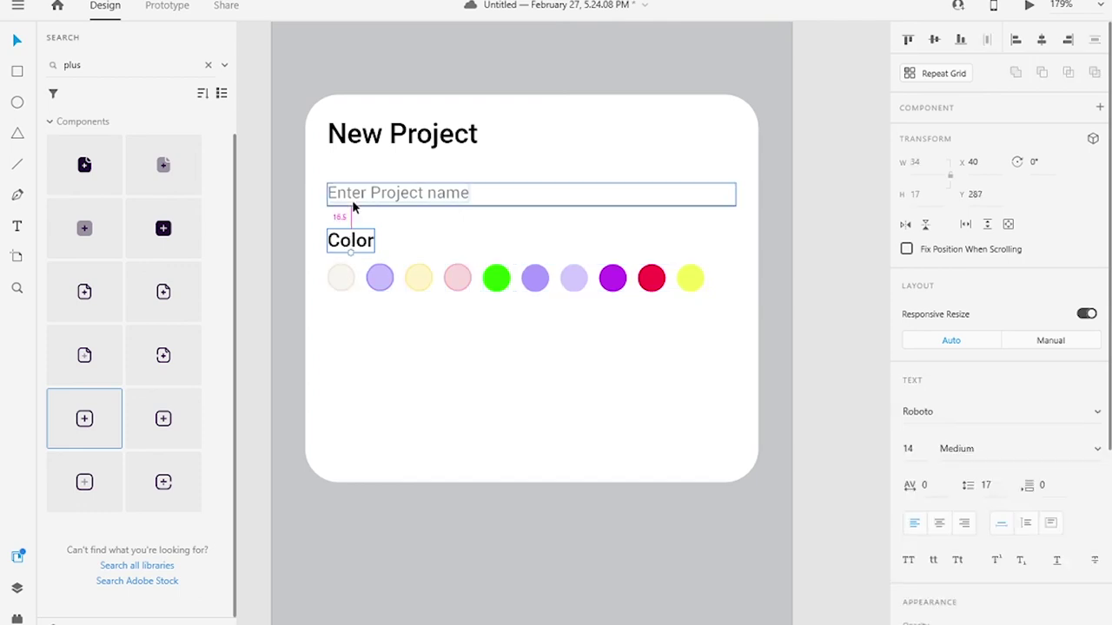
- Copy the Color heading below the circles as "Member" and draw a 48 px square with 17 px rounded corners beneath it
drag(350, 243, 353, 333)
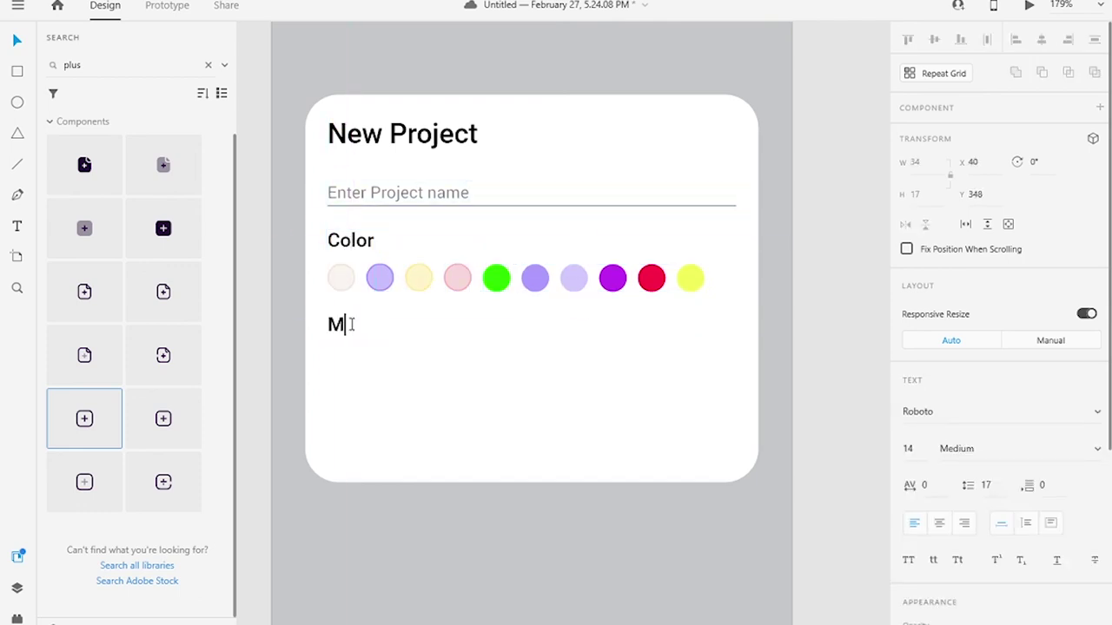
drag(327, 371, 379, 422)
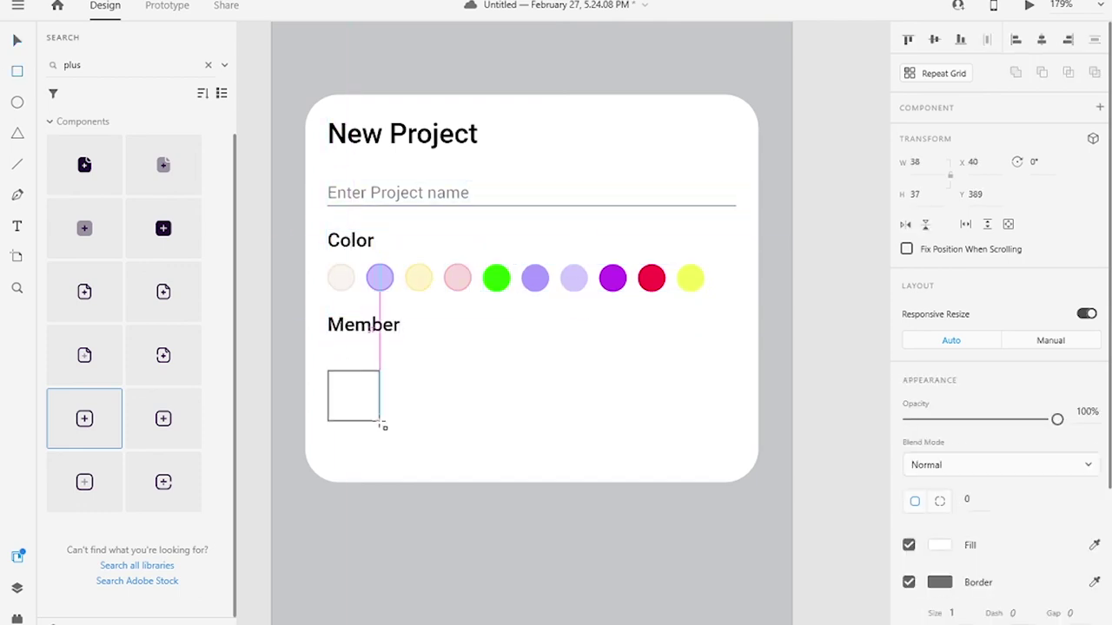
click(345, 382)
- Give the rounded square under Member an orange border and a light orange fill
click(939, 582)
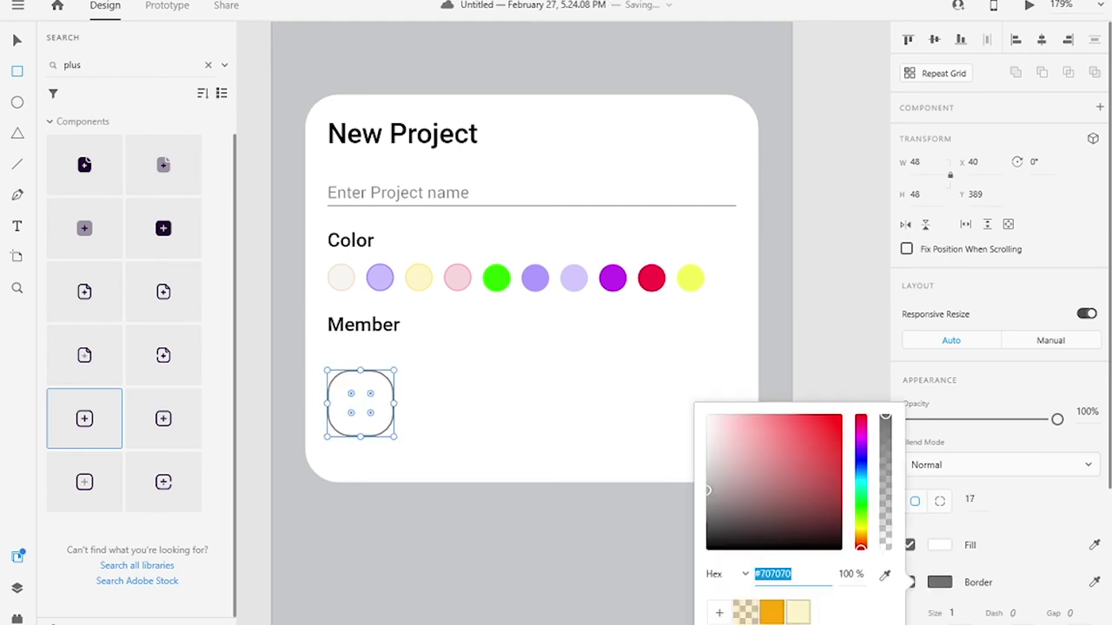
click(774, 610)
click(939, 544)
click(763, 611)
- Add the text "+Add" in white and place it in the middle of the light orange square
key(t)
drag(459, 394, 515, 422)
text(Add)
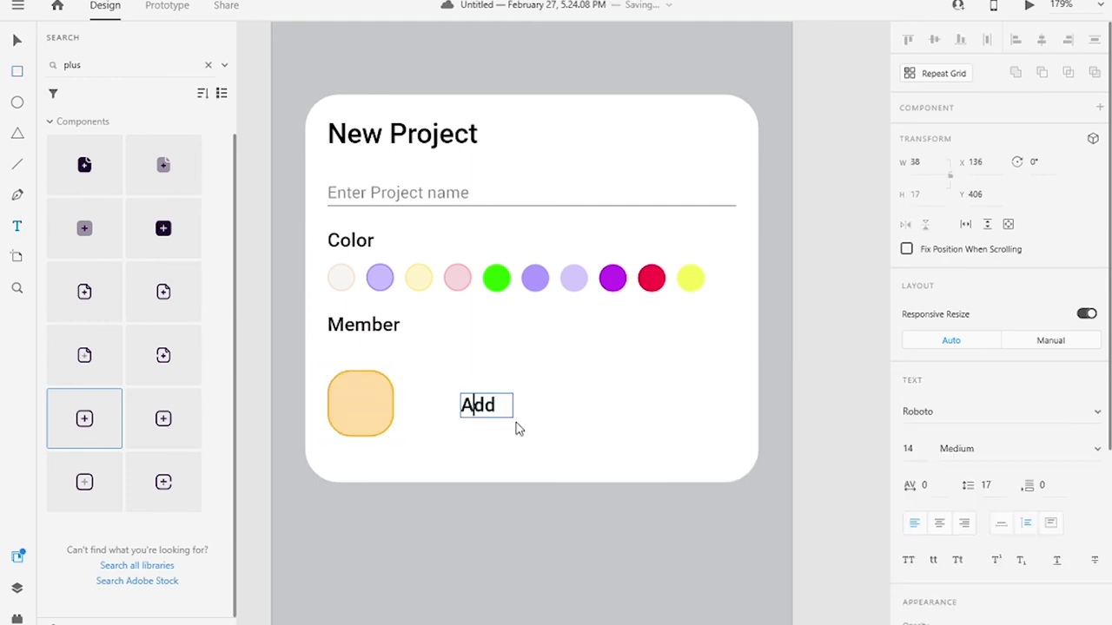
key(Left)
text(+)
scroll(998, 347, down, 3)
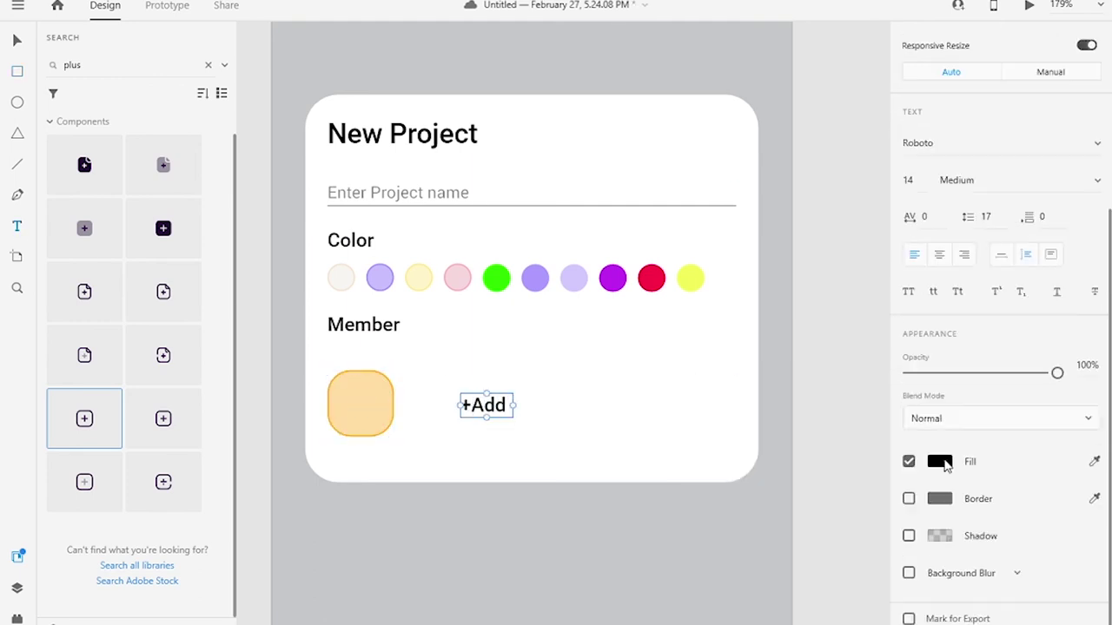
click(939, 461)
click(708, 358)
drag(483, 404, 350, 408)
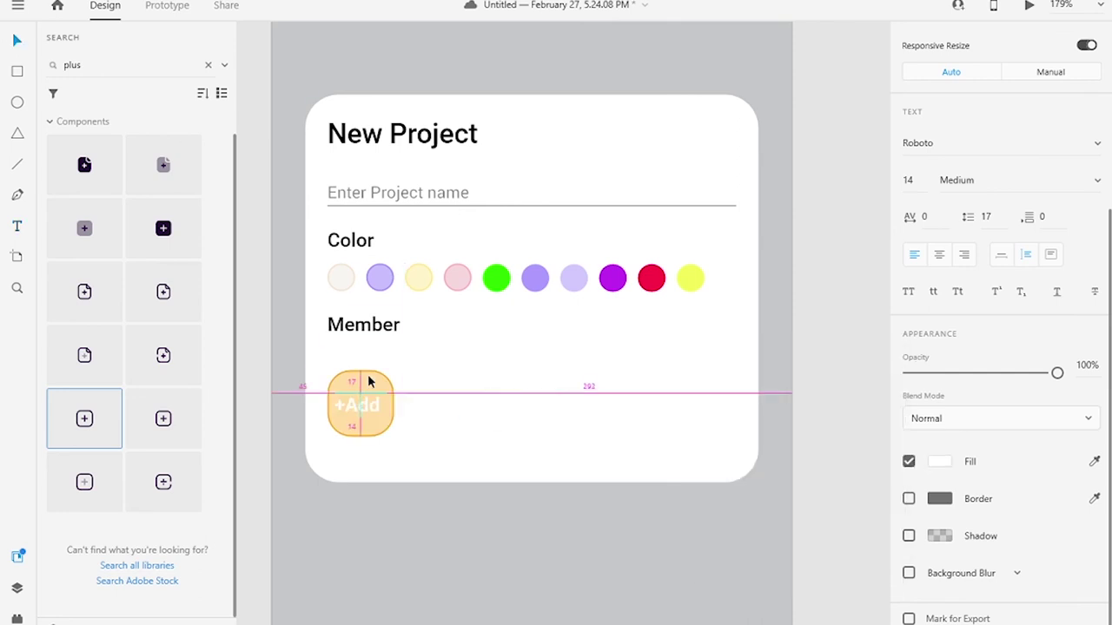
- Enlarge the light orange square to 56 px and move it with its "+Add" label directly below the Member heading
shift+click(367, 375)
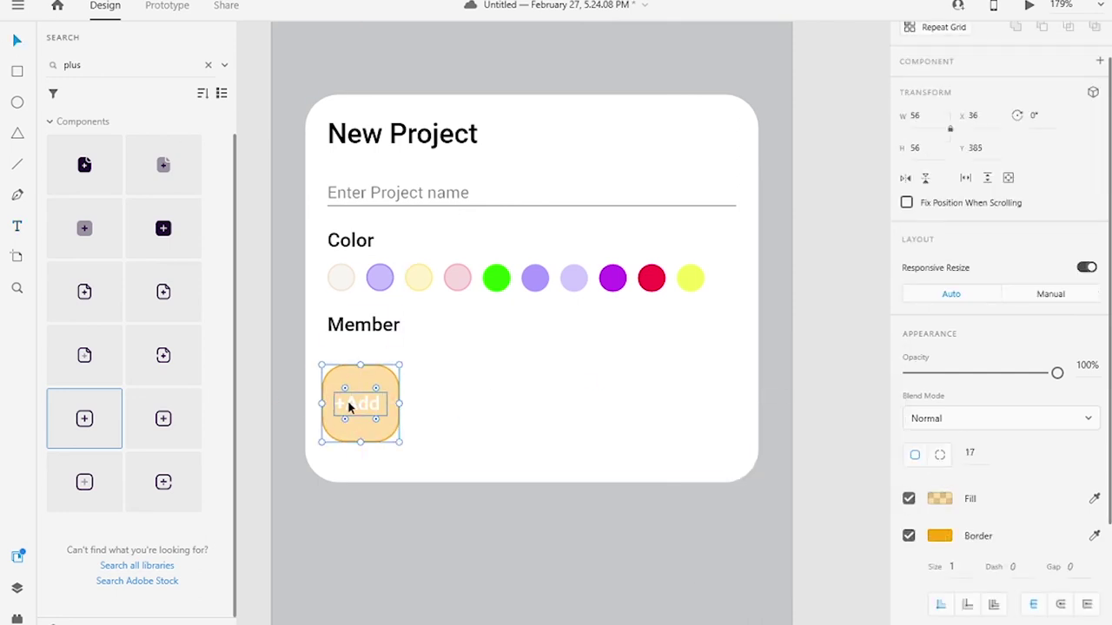
click(939, 461)
scroll(999, 347, down, 3)
click(367, 405)
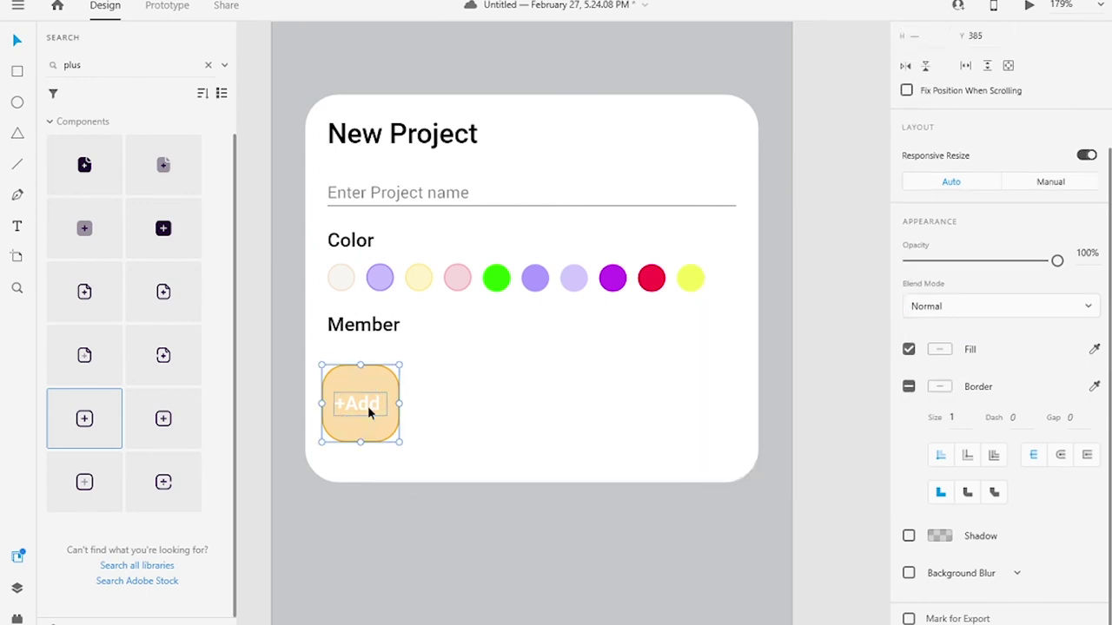
key(Escape)
key(shift+Up)
drag(378, 341, 380, 341)
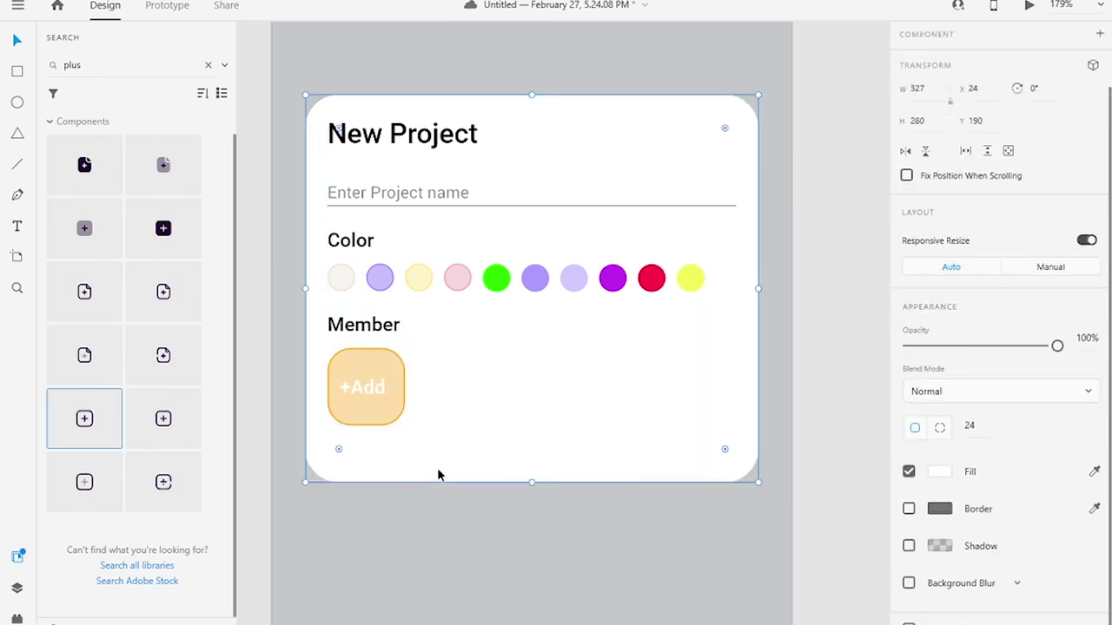
- Extend the white dialog card downward and reduce the add button to 48 px with a centered 12 pt label
drag(437, 471, 534, 562)
double_click(359, 385)
click(383, 405)
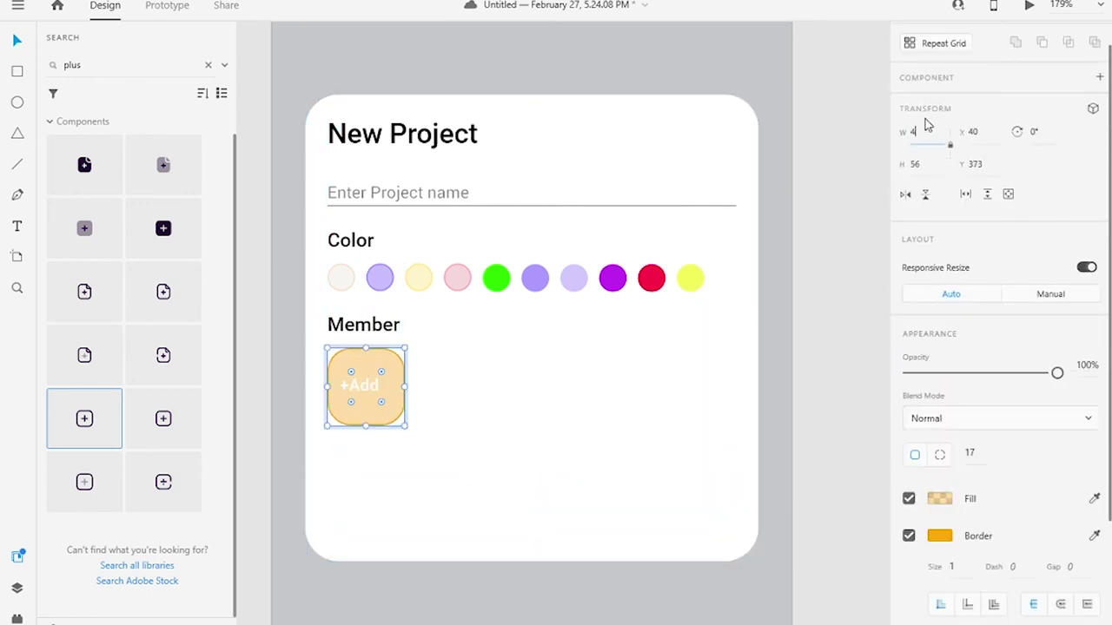
click(352, 386)
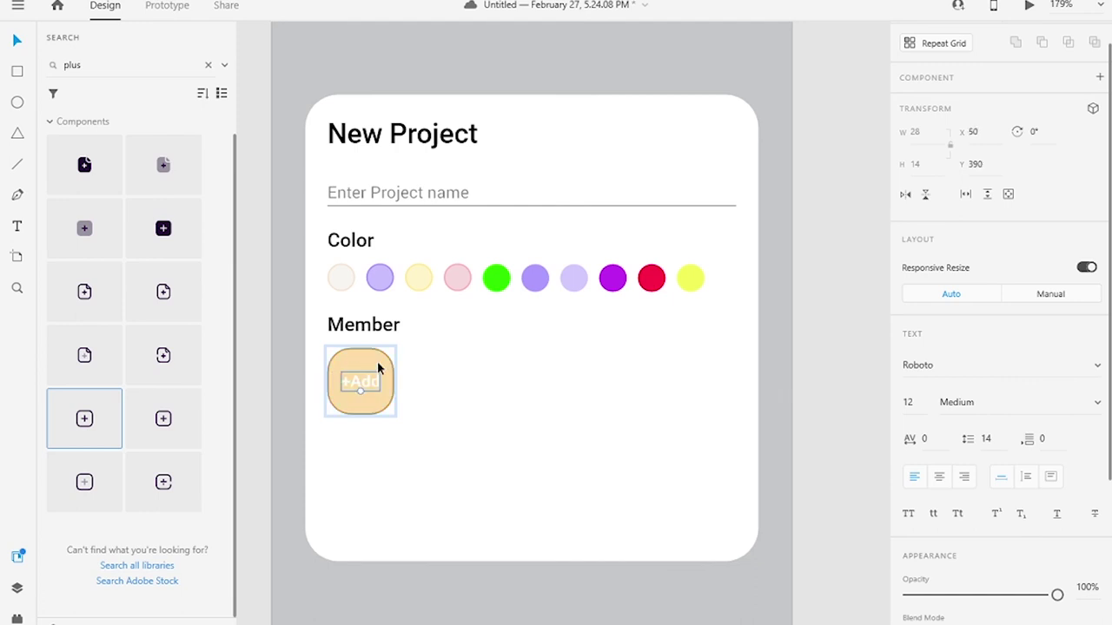
click(370, 348)
- Draw a 104 by 36 px rectangle with 12 px rounded corners below the add button and give it an orange border
key(r)
drag(327, 458, 412, 480)
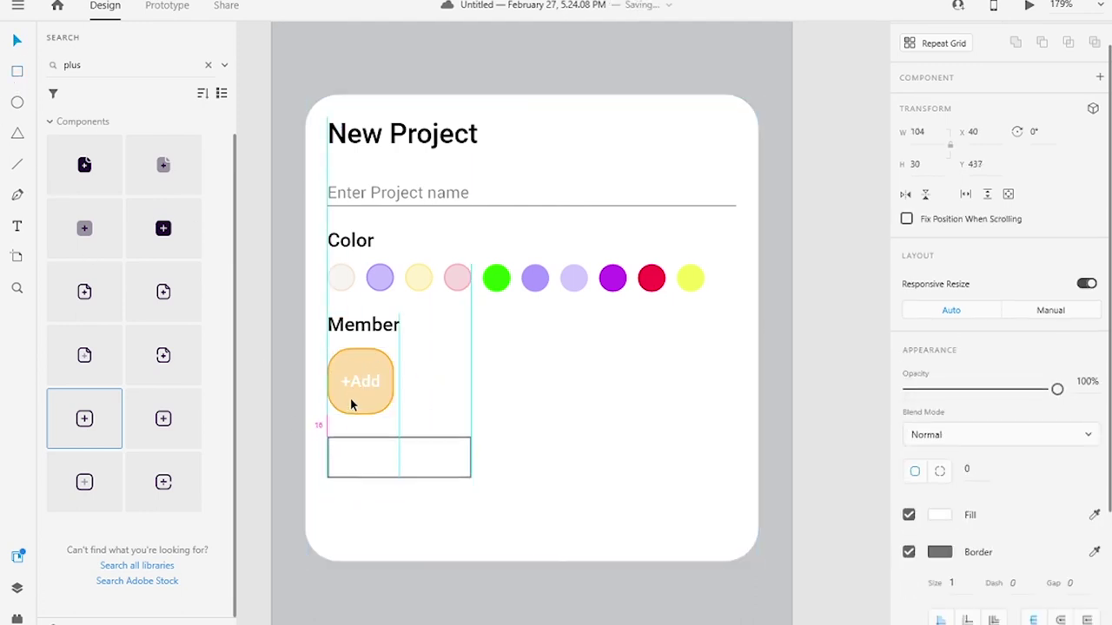
drag(337, 449, 341, 450)
click(939, 552)
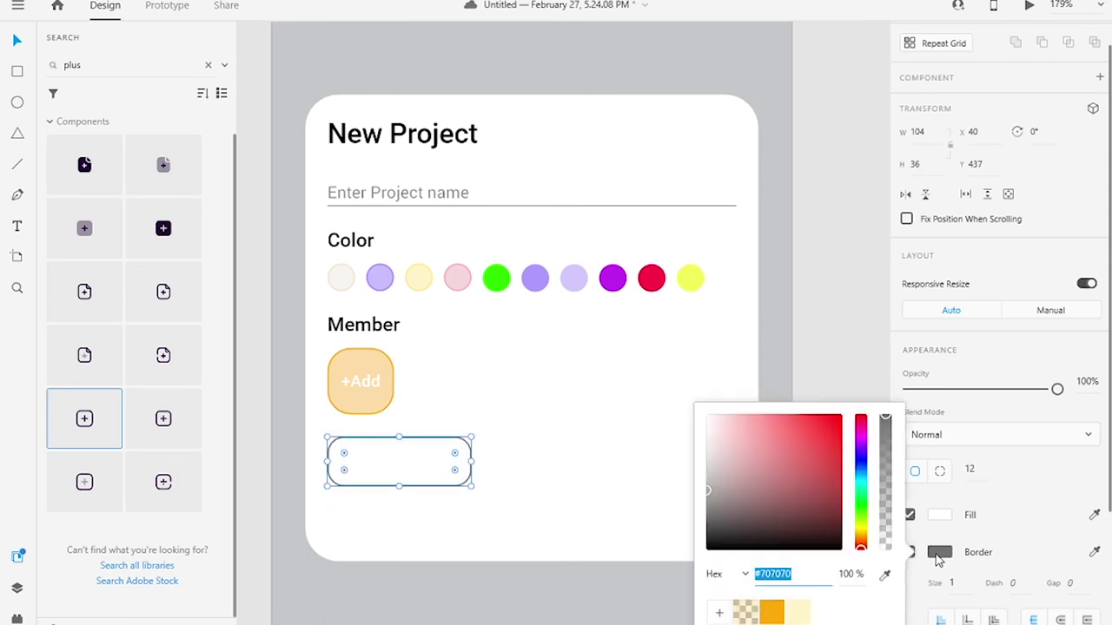
click(769, 608)
- Add the text "Cancel" in orange at 12 pt and place it inside the orange-outlined button
key(t)
drag(489, 448, 572, 500)
scroll(998, 391, down, 3)
click(939, 461)
click(790, 558)
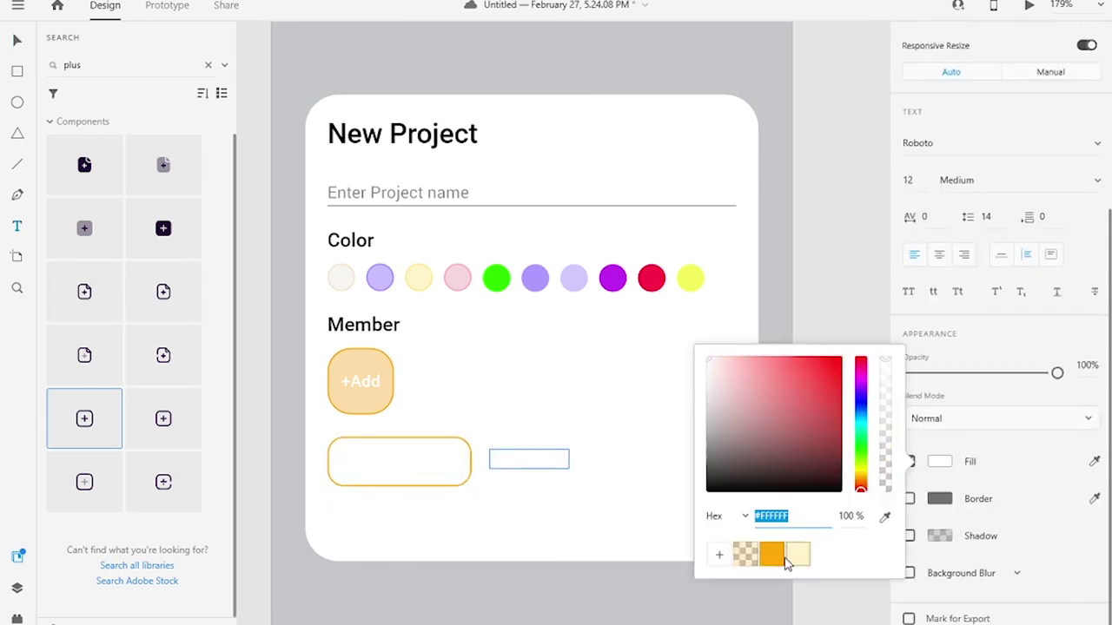
click(935, 463)
text(Cancel)
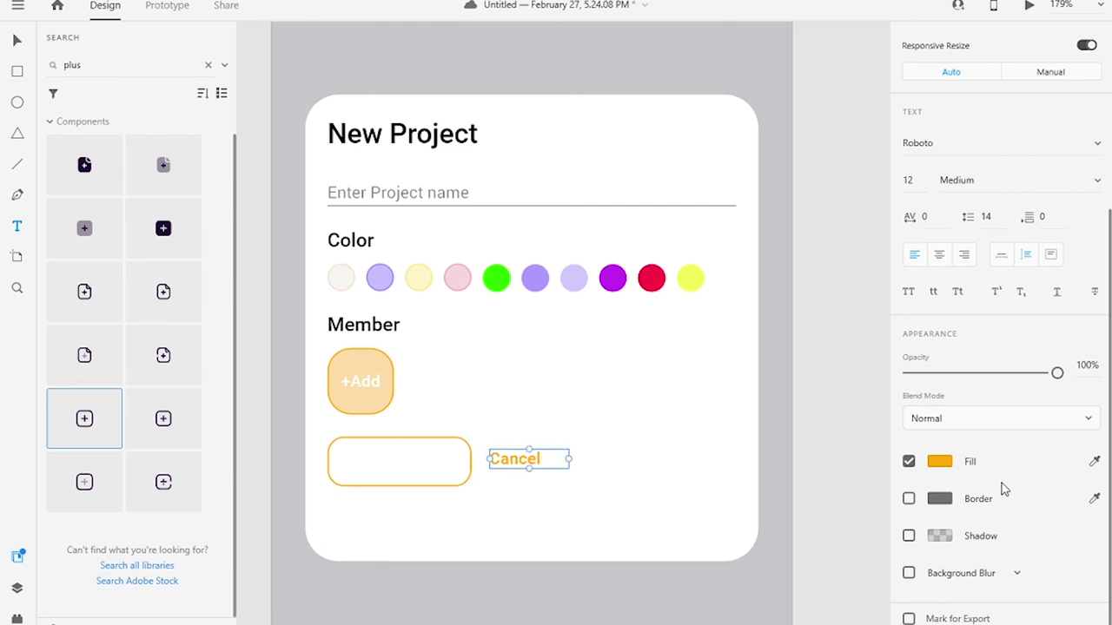
key(Escape)
drag(511, 460, 402, 467)
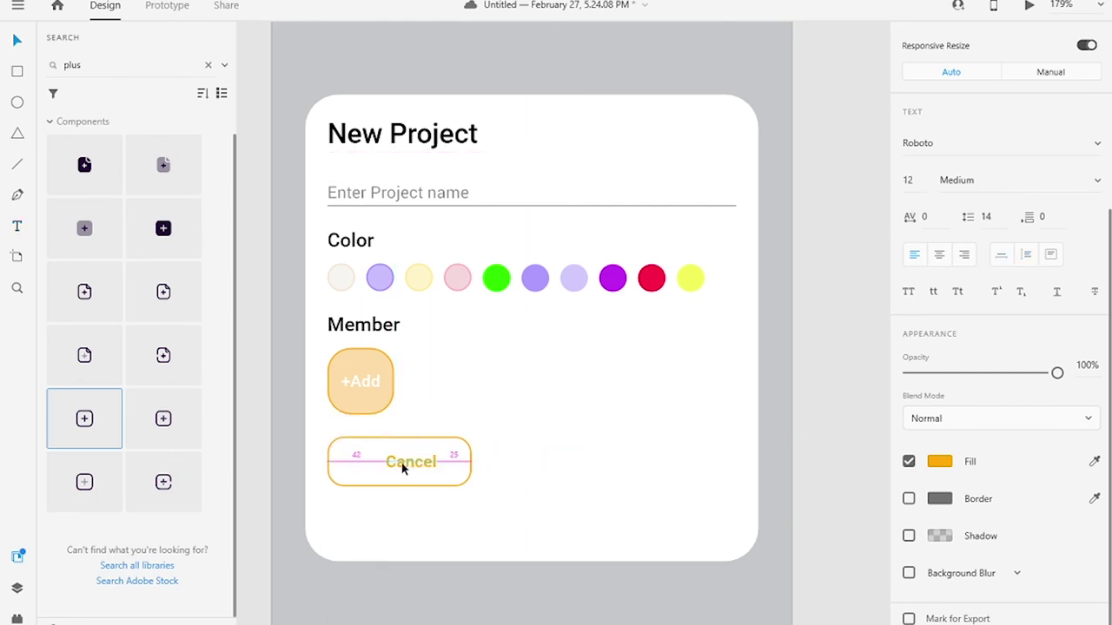
- Narrow the outlined button so that its Cancel label sits horizontally centered
click(456, 469)
scroll(412, 461, up, 5)
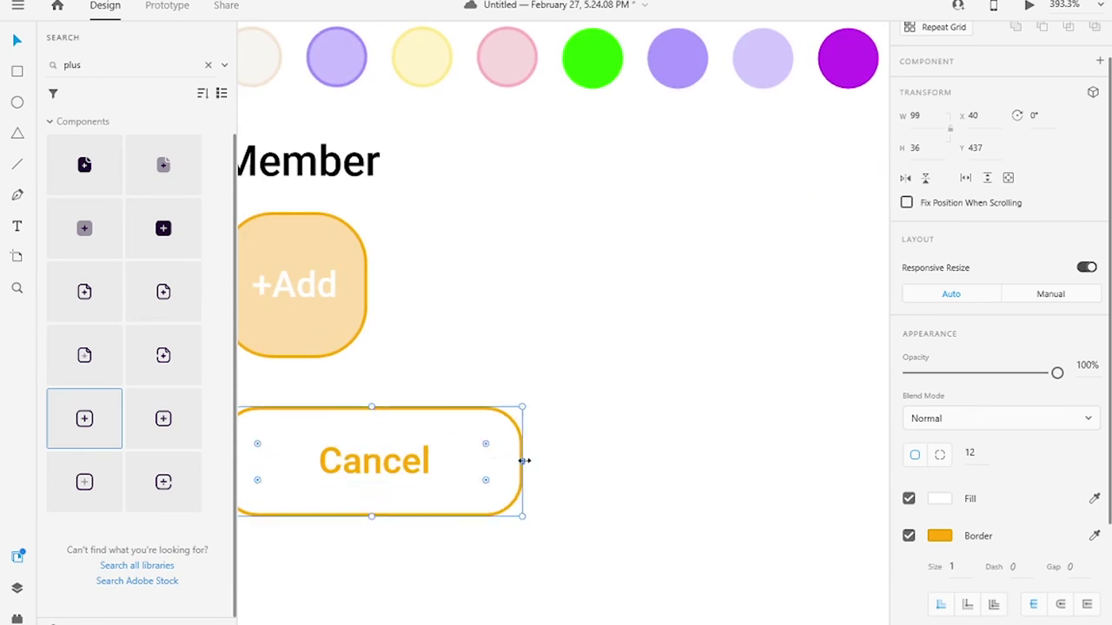
scroll(525, 461, down, 5)
- Duplicate the Cancel button's outline beside it, widened to the end of the project name line, and fill it with orange
drag(425, 443, 725, 447)
click(939, 499)
click(773, 603)
- Copy the Cancel label onto the solid orange button, make it white, change it to "Create" and center it
click(378, 454)
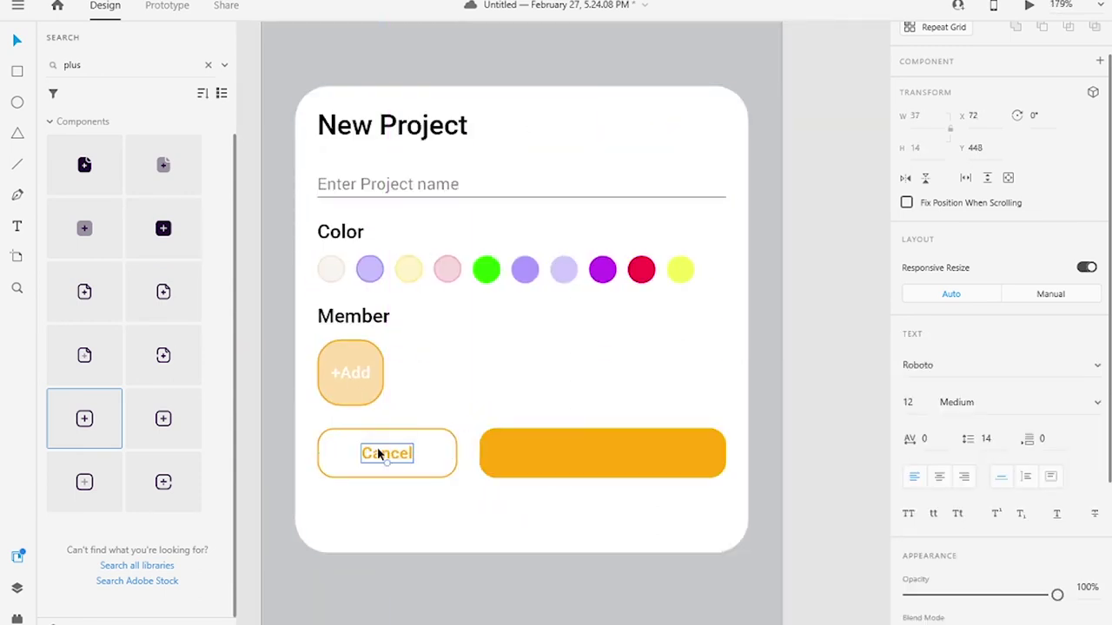
drag(378, 453, 608, 459)
scroll(999, 391, down, 3)
click(938, 461)
double_click(607, 451)
text(Vr)
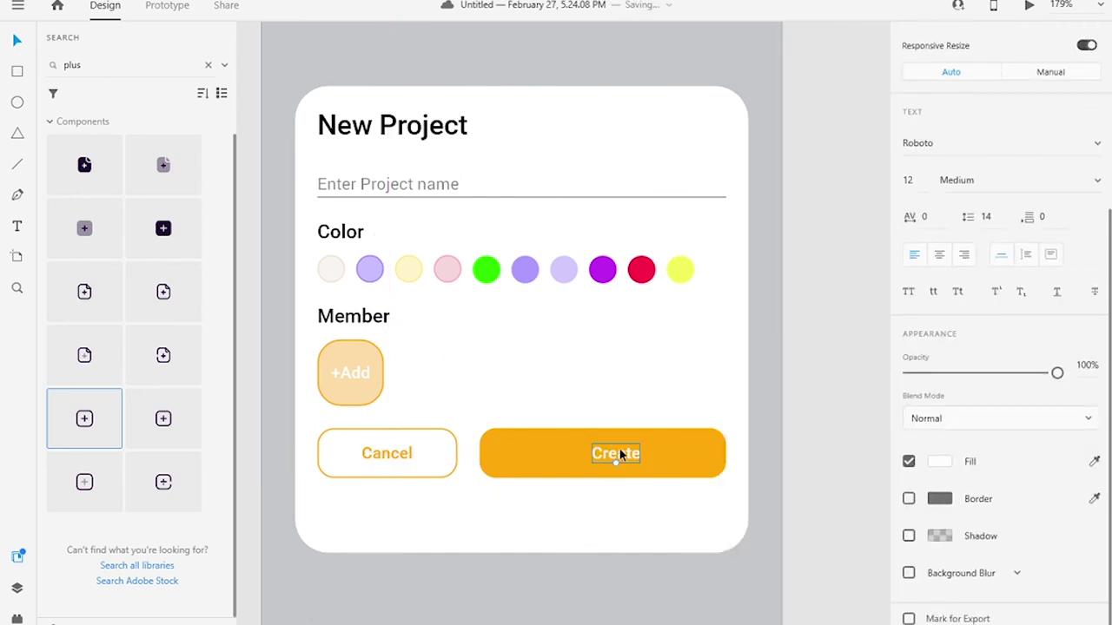
drag(595, 456, 596, 456)
- Shorten the white dialog card to a height of 299 px, just below the Cancel and Create buttons
click(521, 548)
drag(521, 550, 522, 503)
click(928, 148)
text(2)
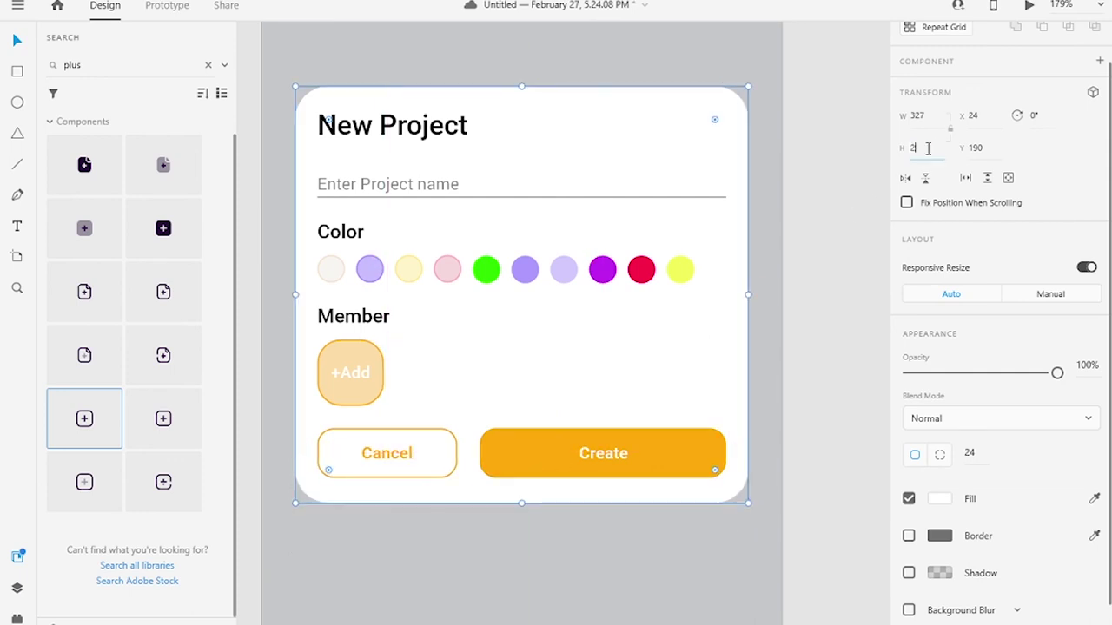
text(86)
key(Return)
key(ctrl+0)
click(594, 81)
click(764, 191)
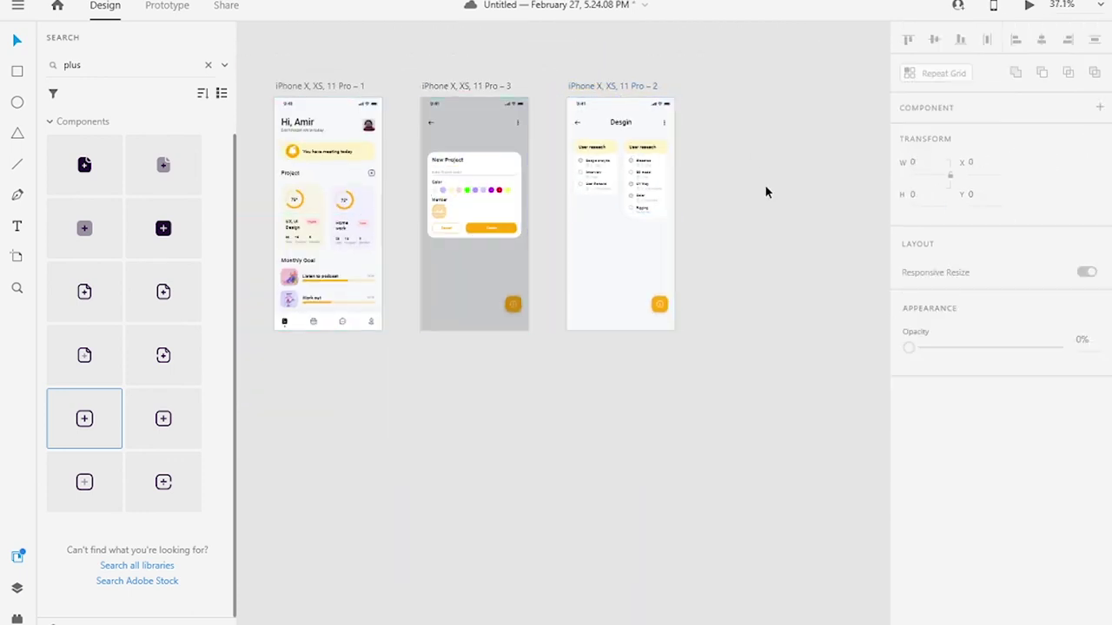
- Group all elements of the New Project dialog and reposition the group vertically in the upper half of its artboard
scroll(445, 164, up, 5)
click(404, 291)
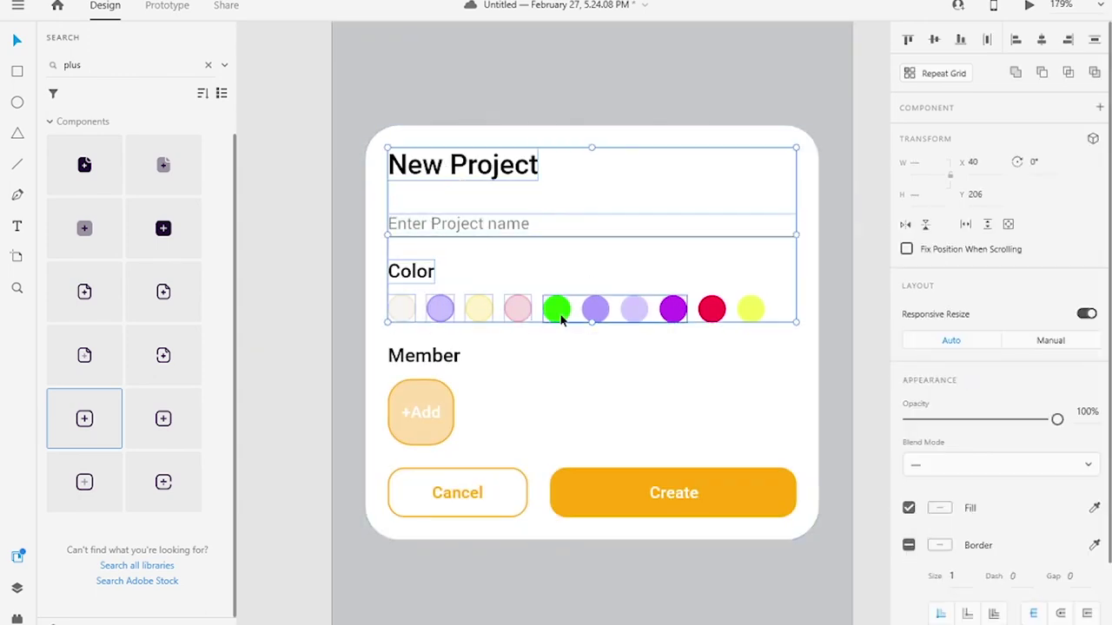
click(426, 397)
key(Escape)
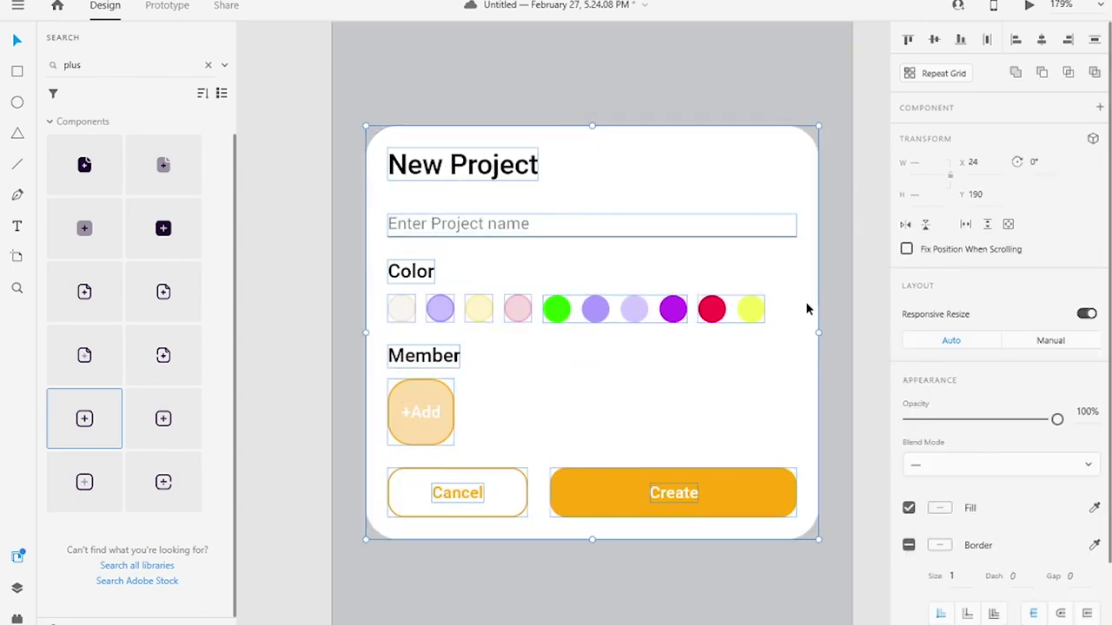
scroll(540, 134, down, 5)
key(Up)
key(Up)
key(Up)
key(Up)
key(Up)
key(Up)
key(Up)
key(Up)
key(Up)
key(Up)
key(Up)
key(Up)
key(Up)
key(Up)
key(Up)
key(Up)
key(Up)
key(Up)
key(Up)
key(Up)
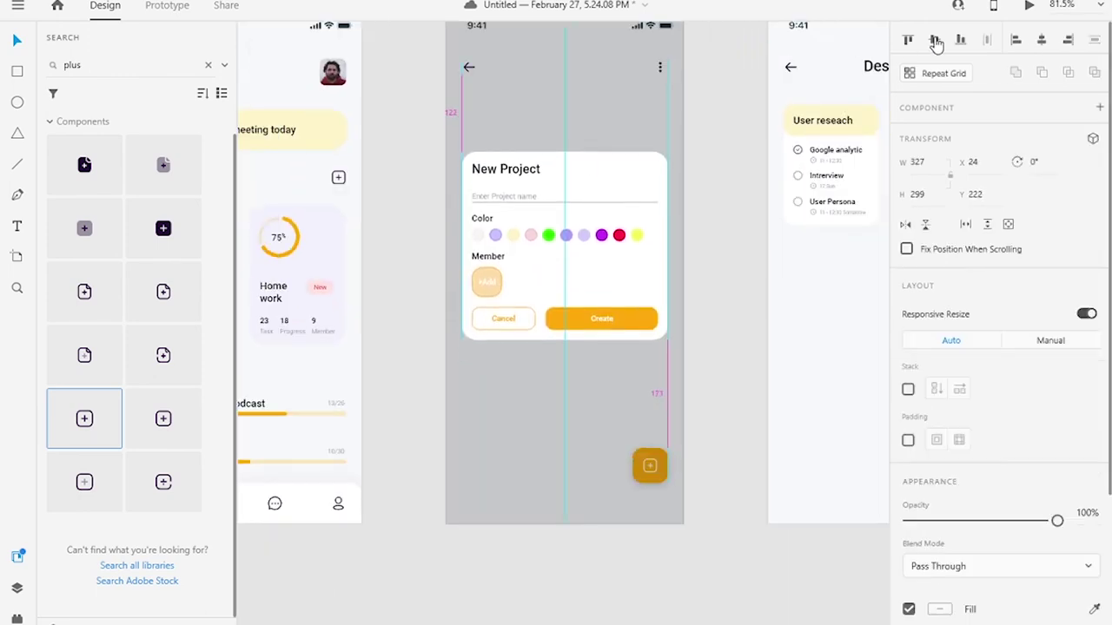
click(702, 111)
scroll(701, 111, down, 4)
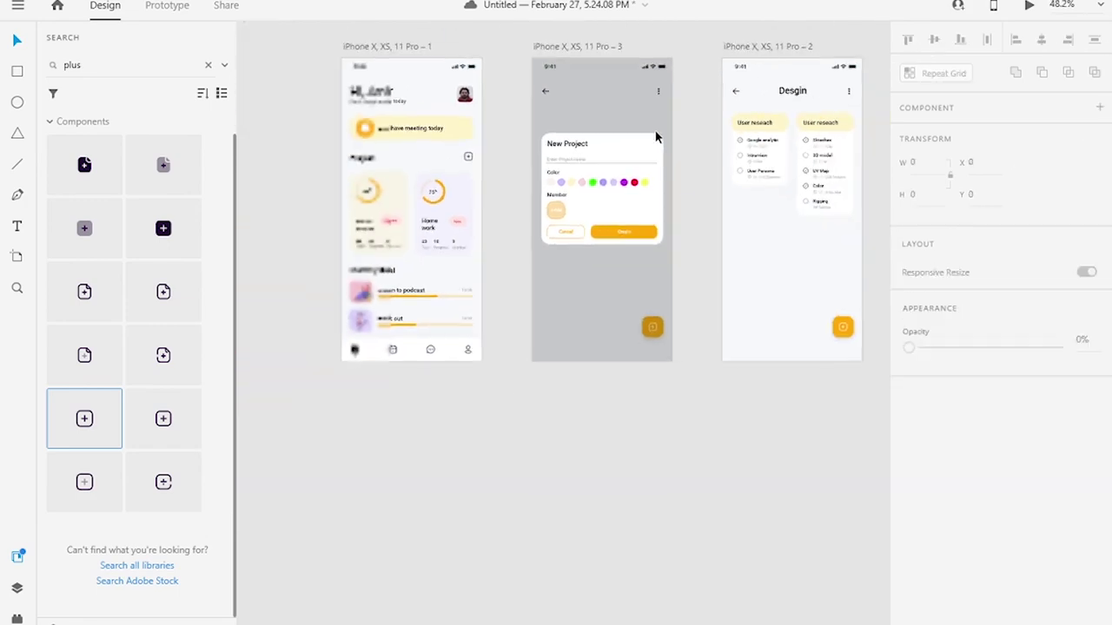